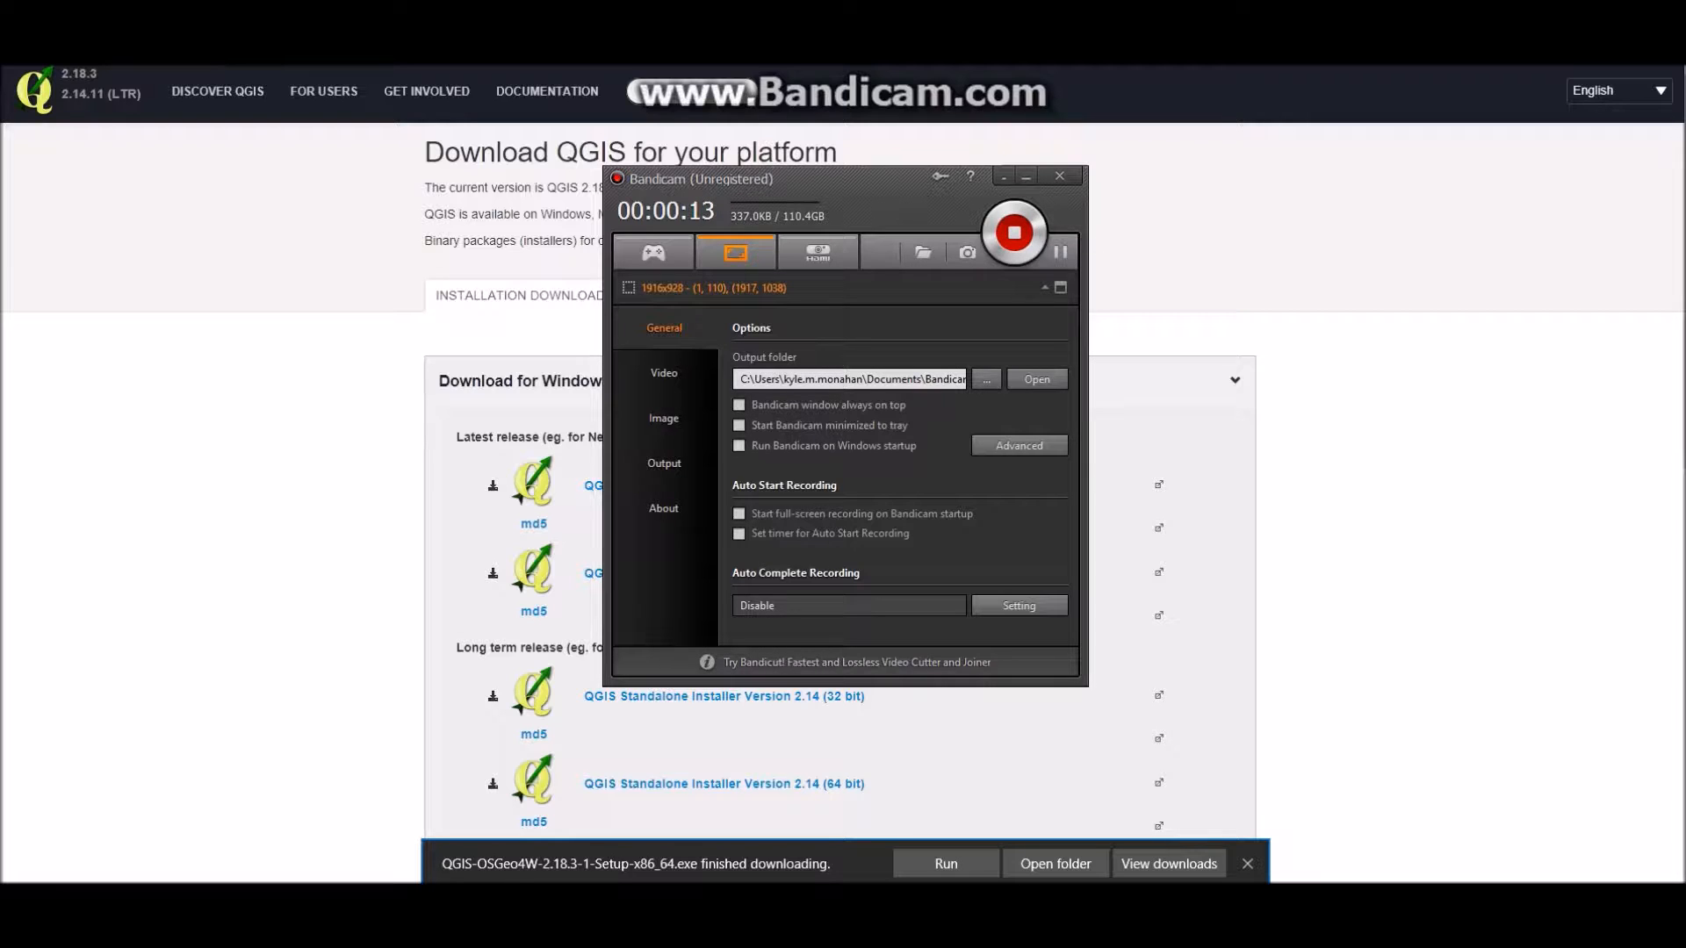
Run the downloaded QGIS 2.18.3 setup, accept the license and install only the QGIS component into C:\Program Files\QGIS 2.18.
left_click(1026, 177)
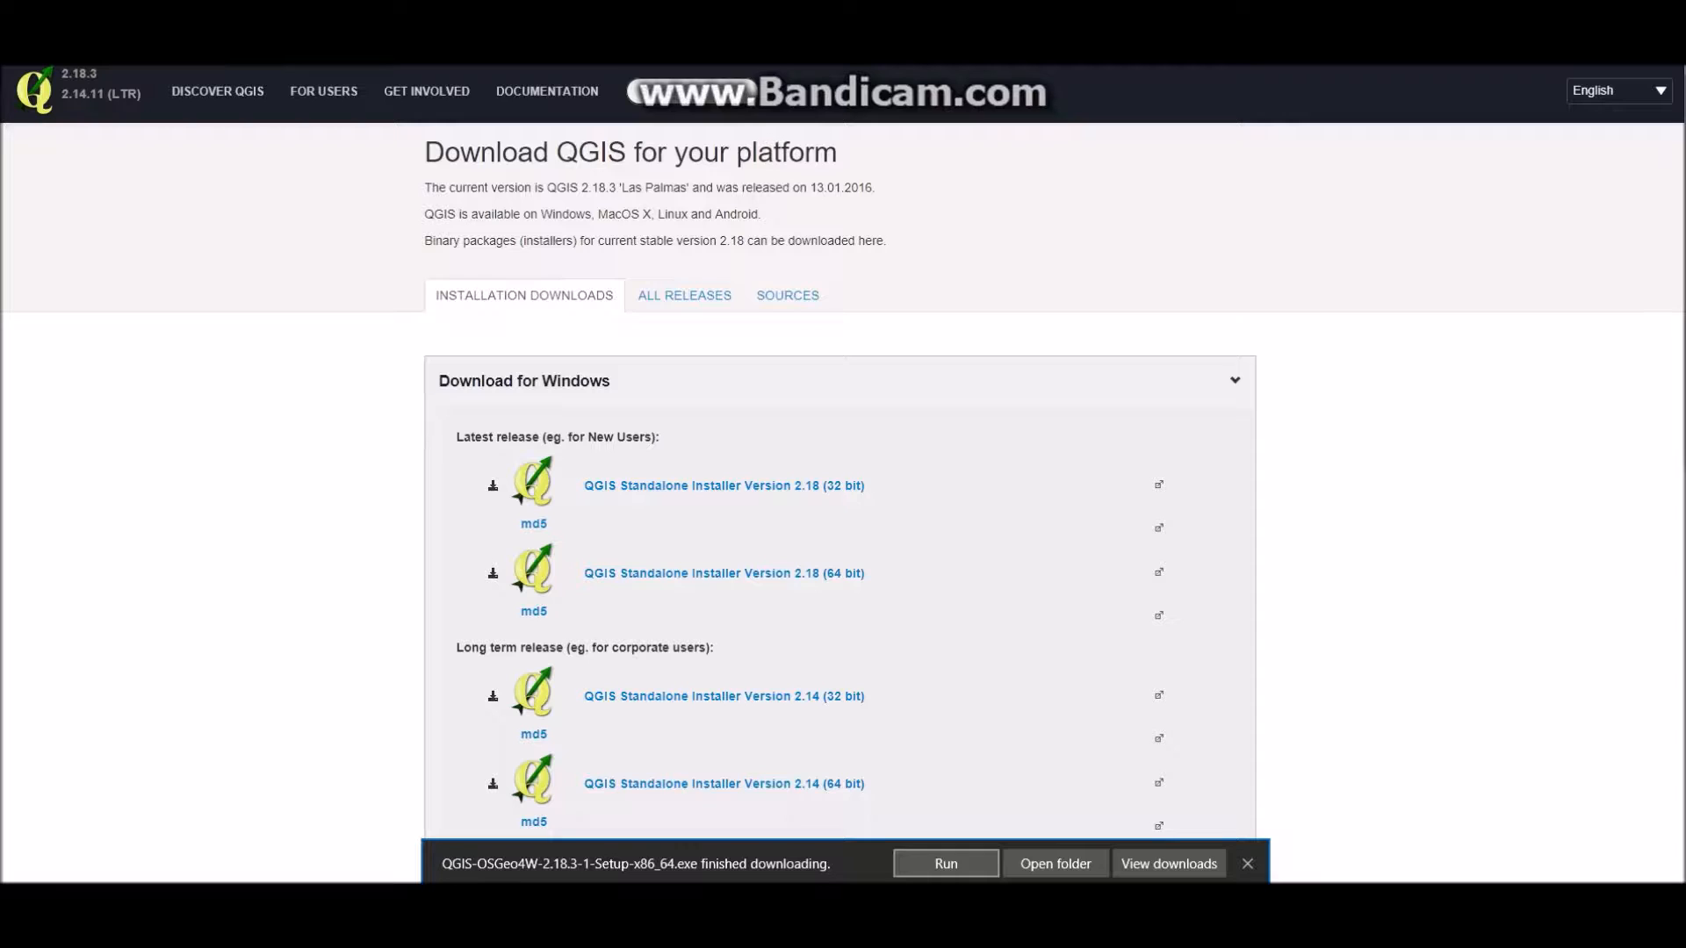
left_click(946, 863)
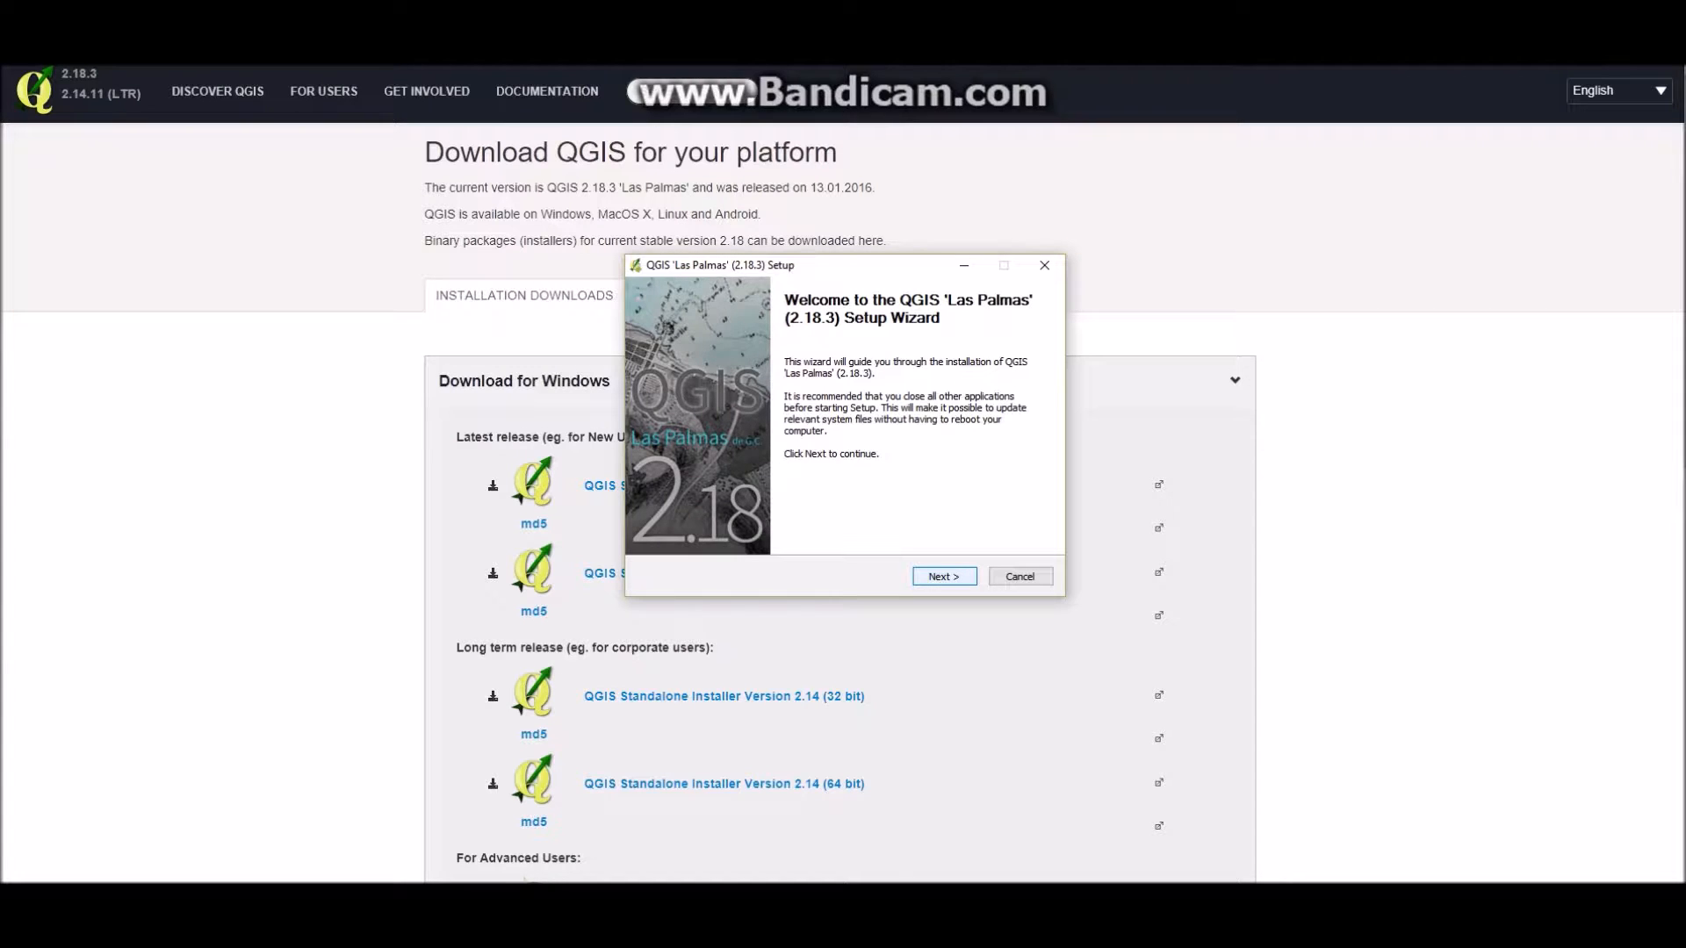
key("Return")
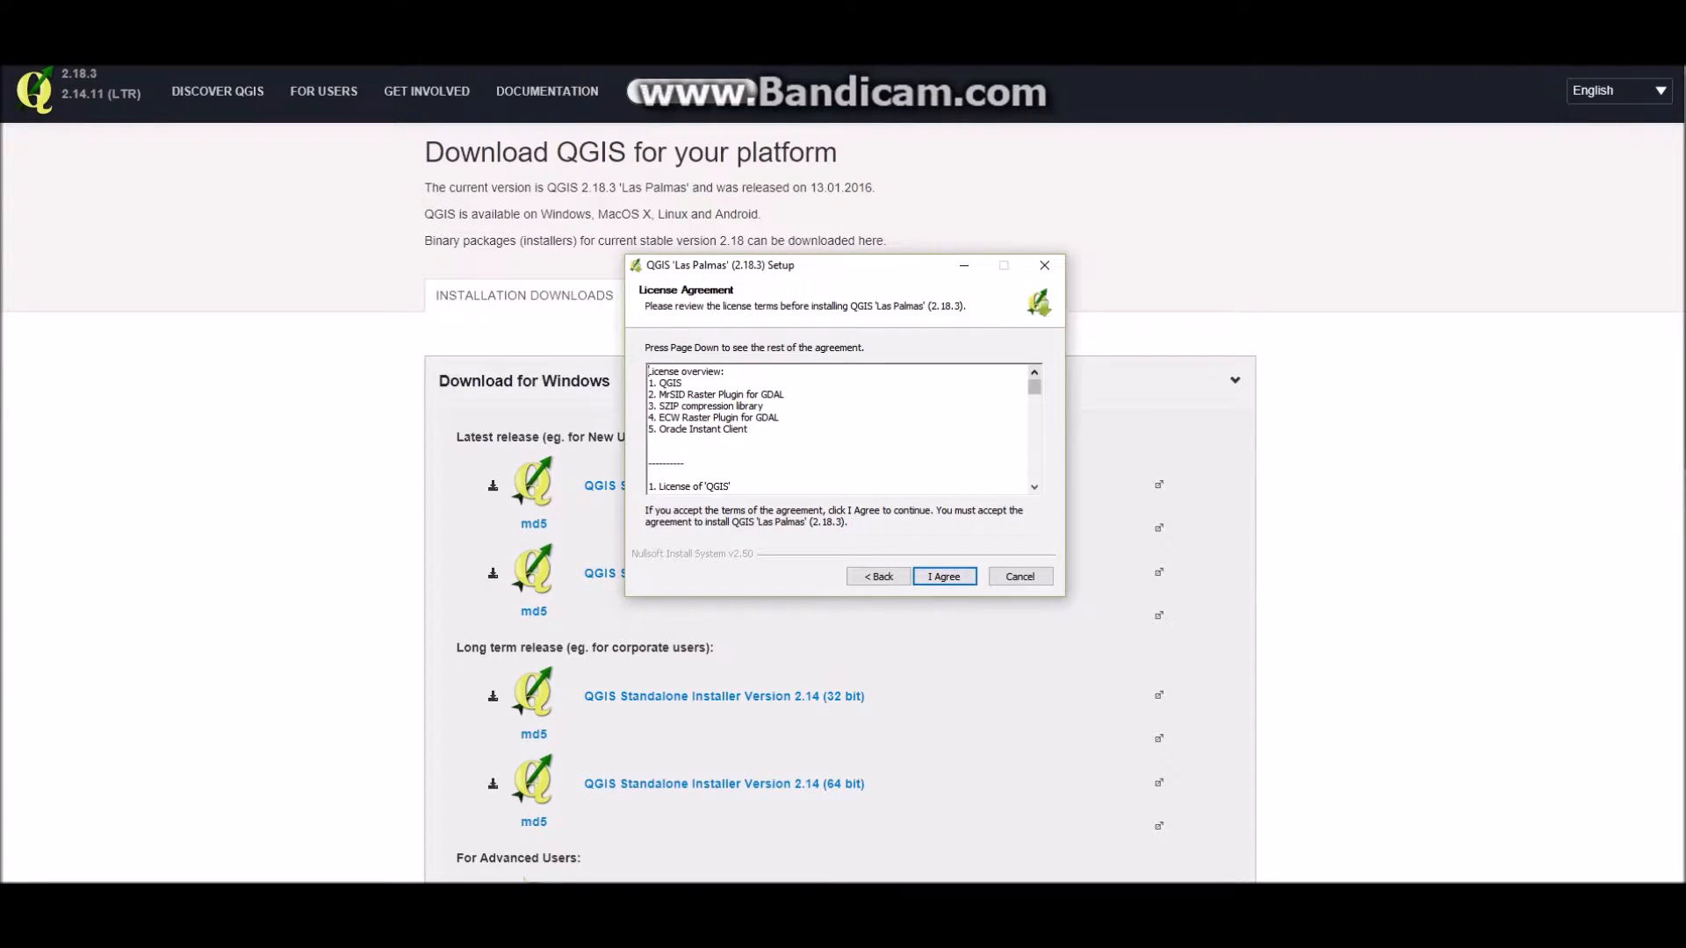
scroll(838, 428, "down", 20)
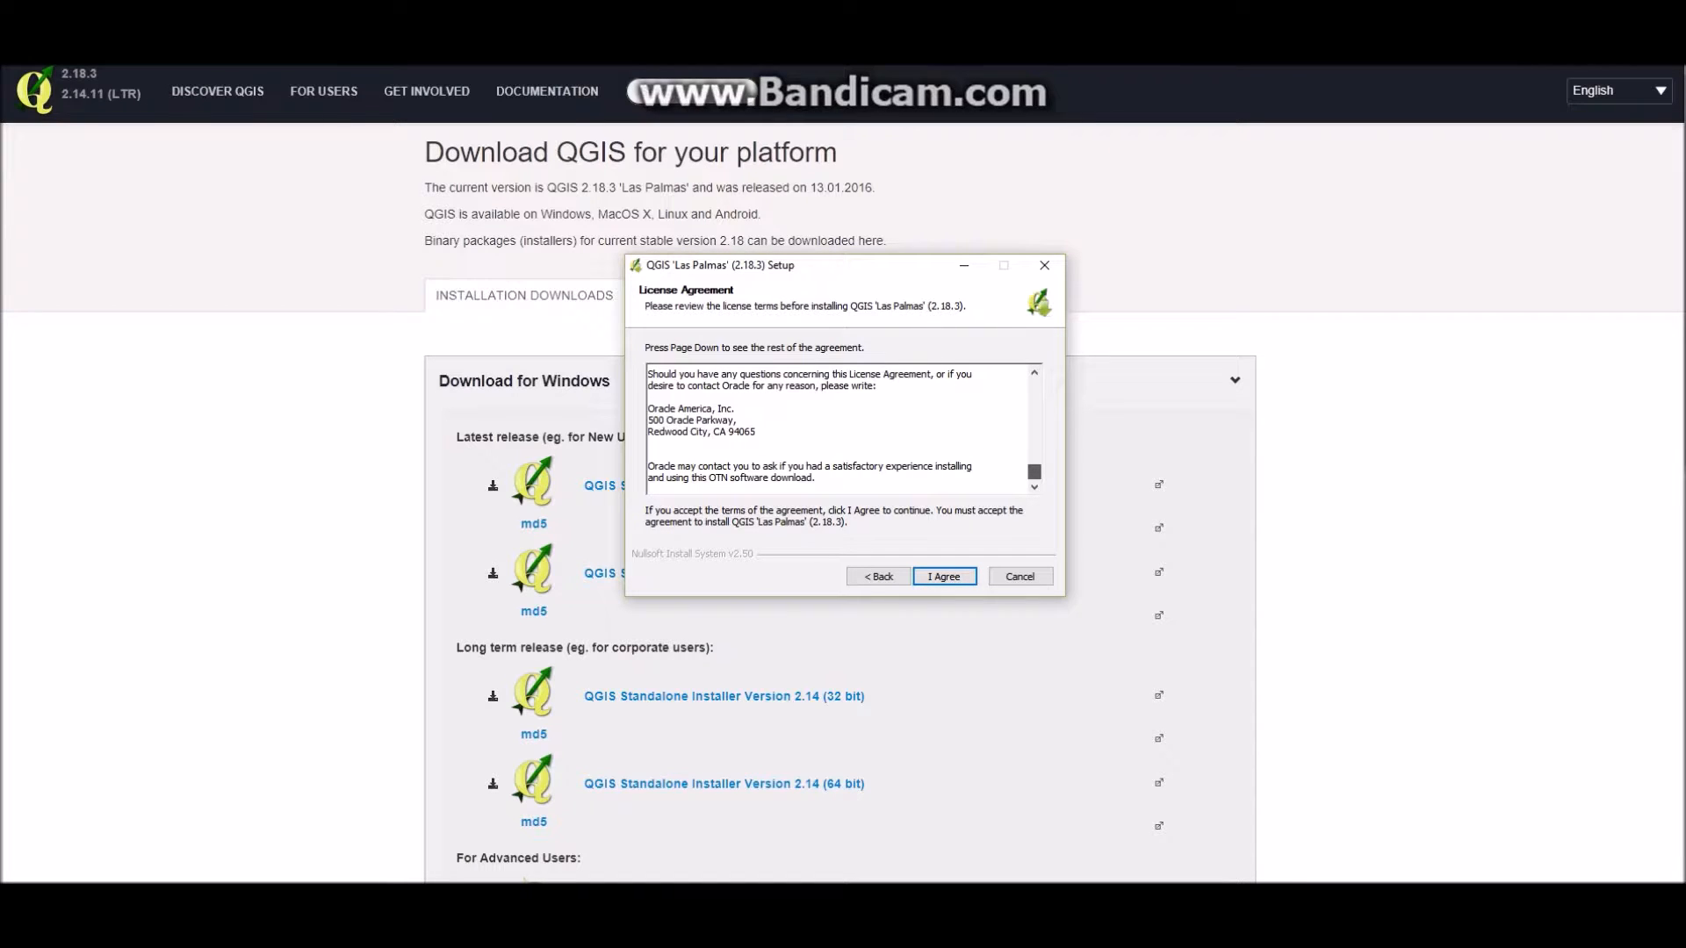
scroll(838, 428, "up", 3)
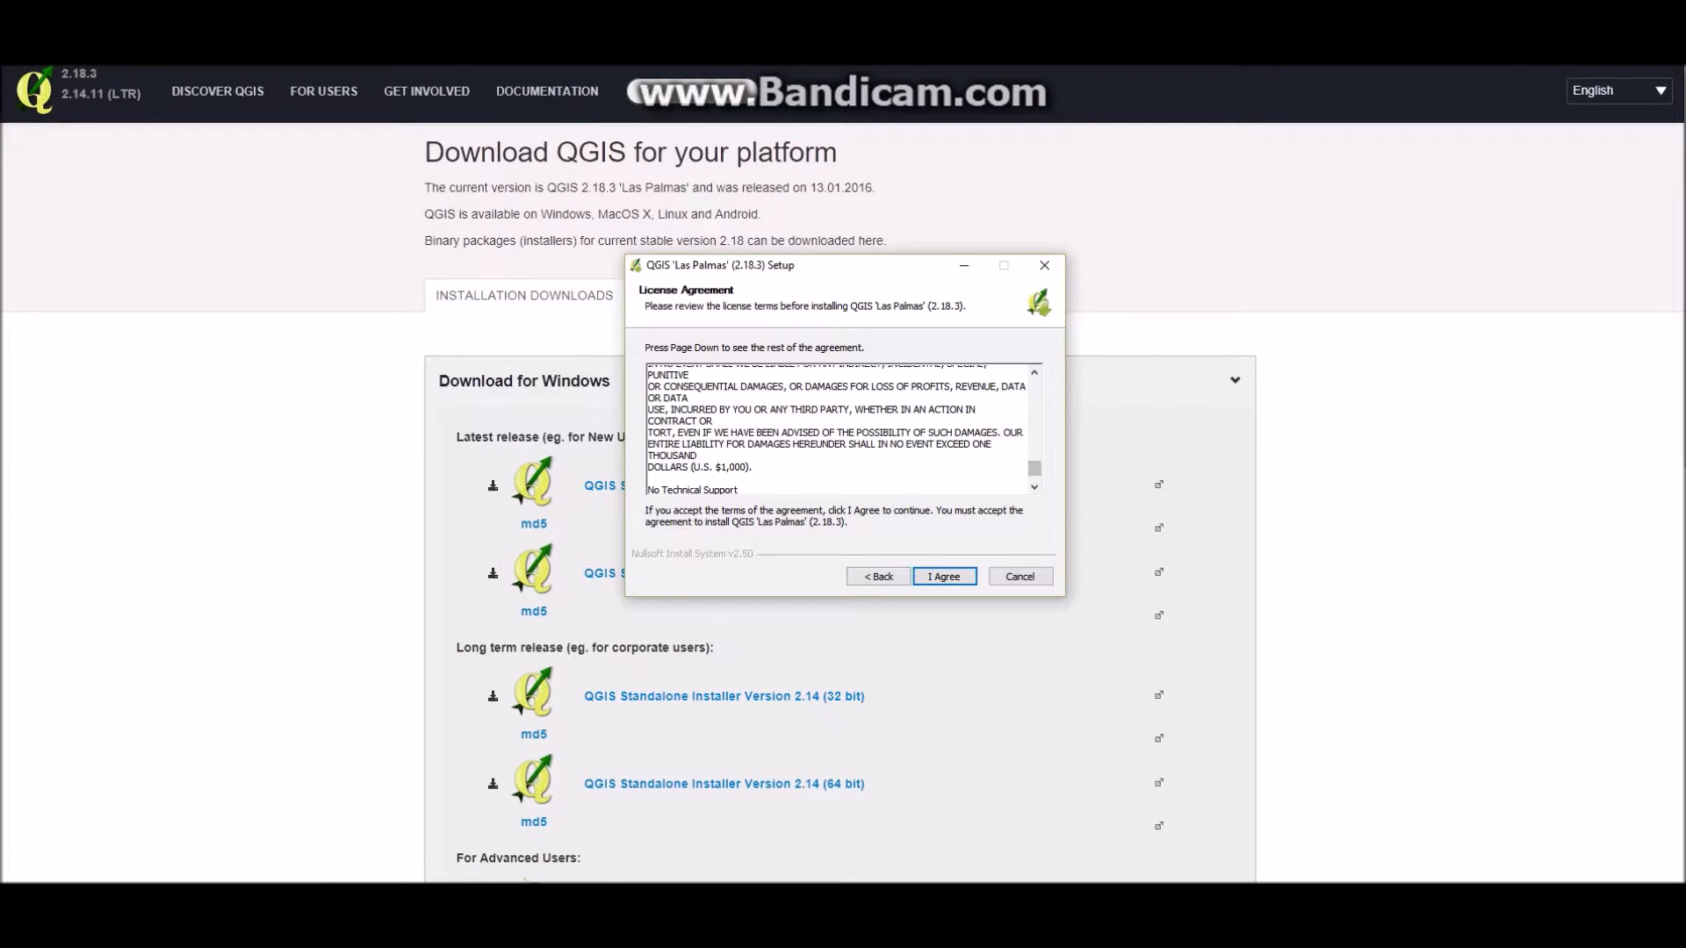
key("Return")
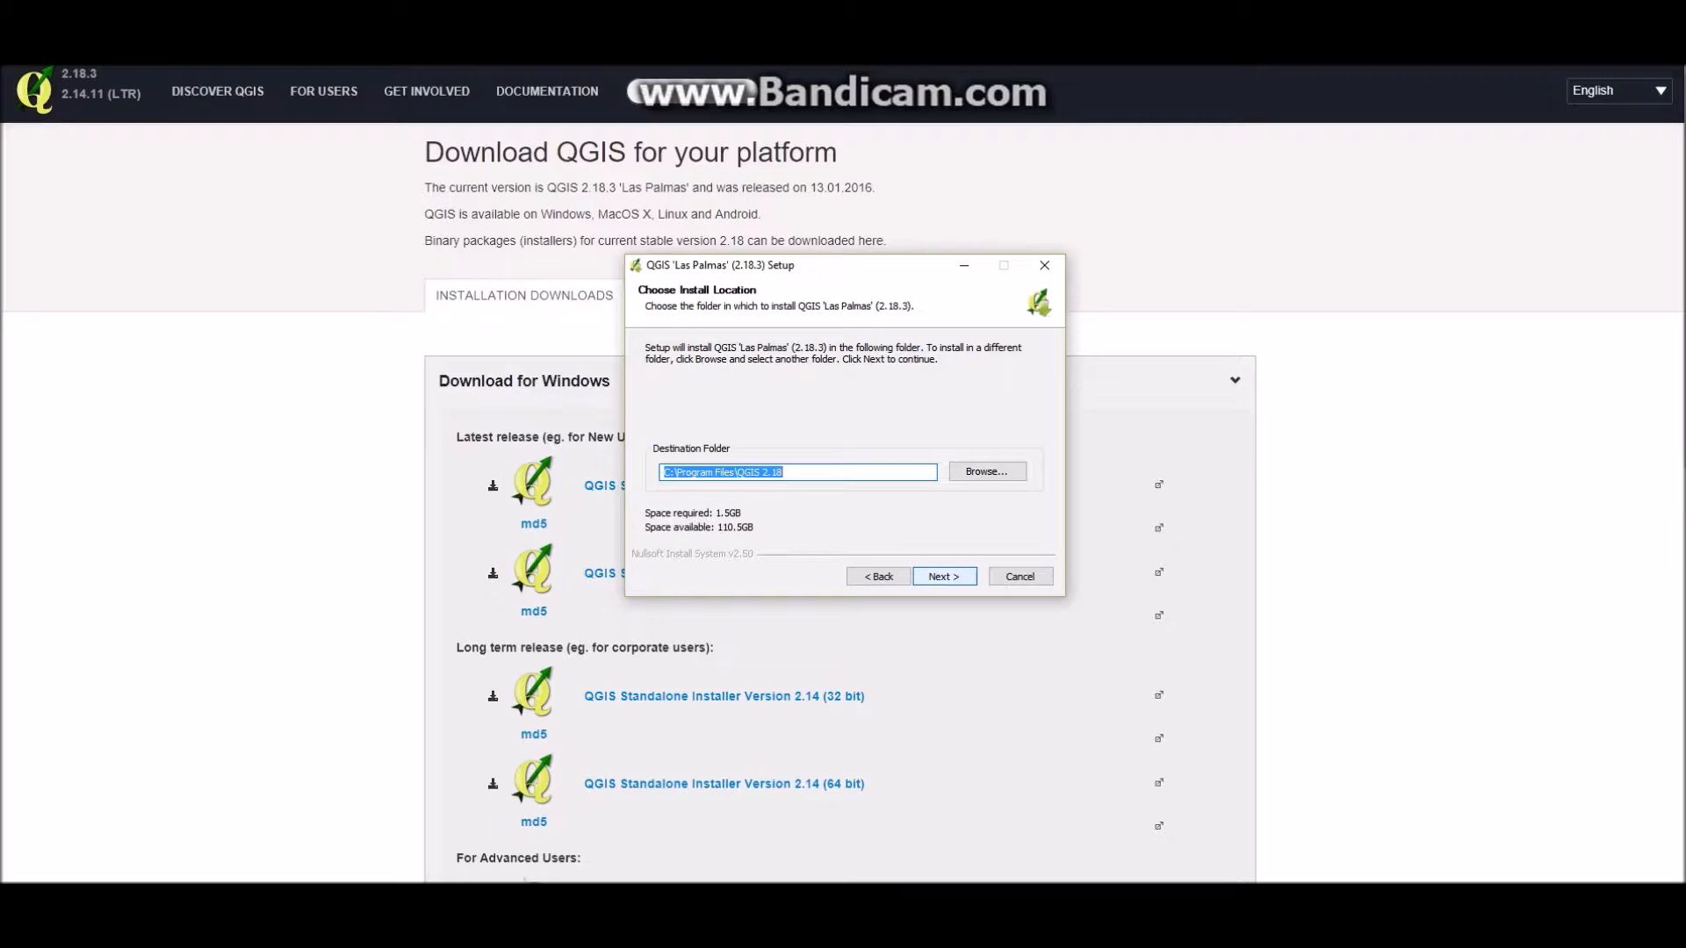
key("Return")
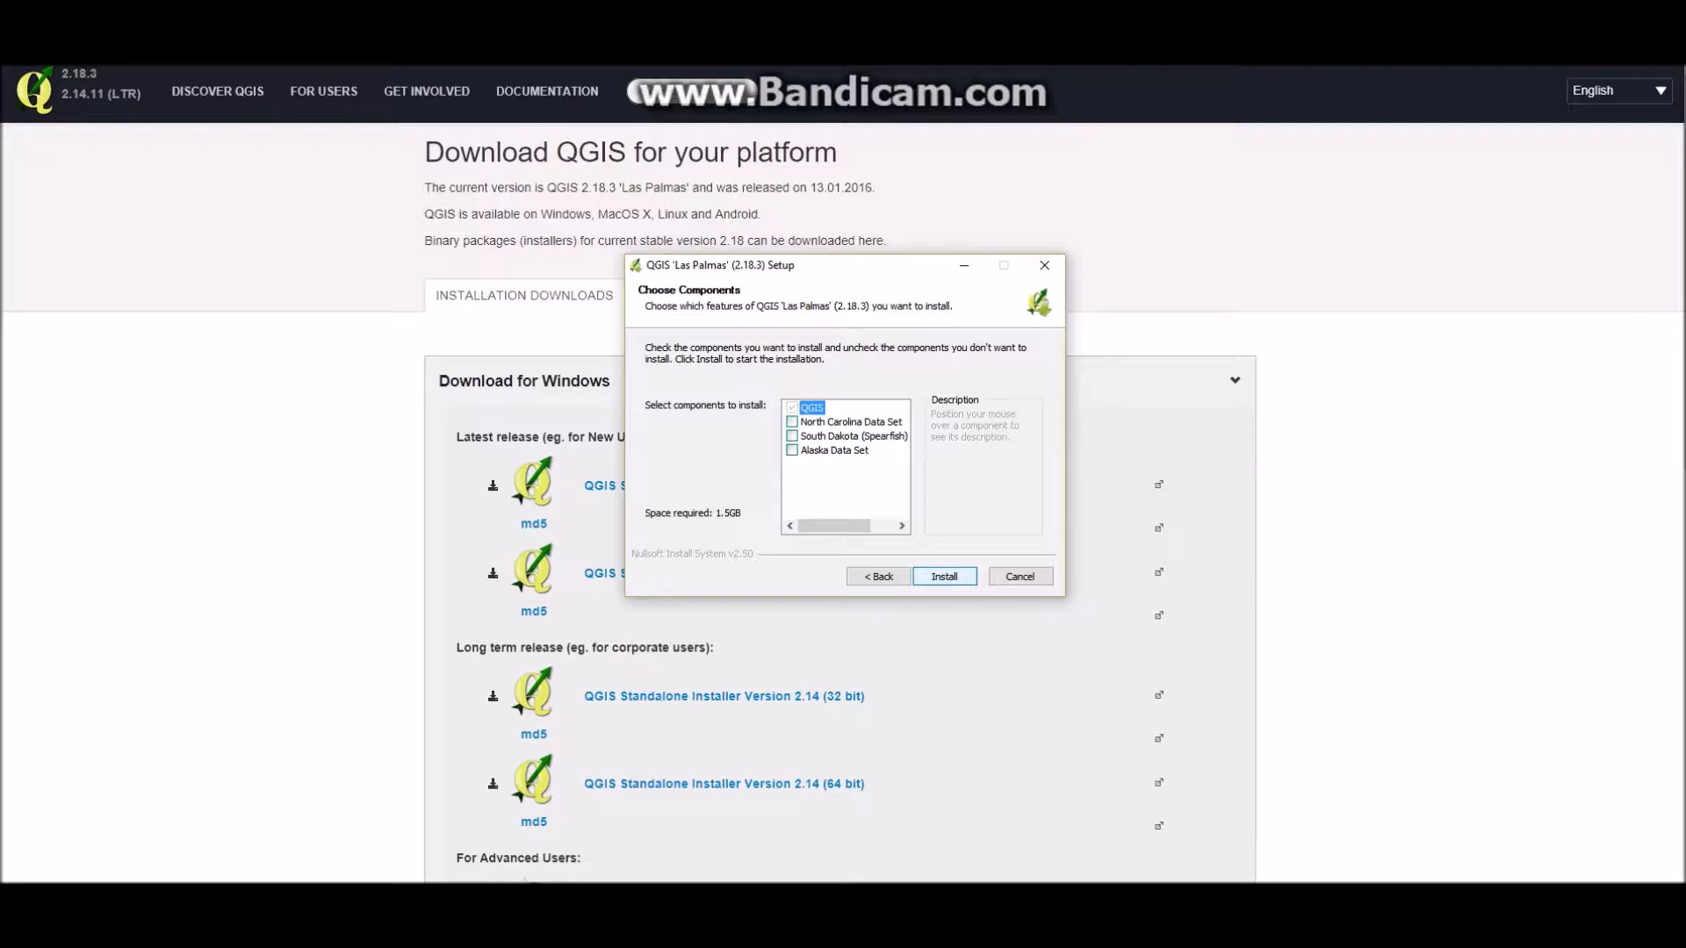
key("Return")
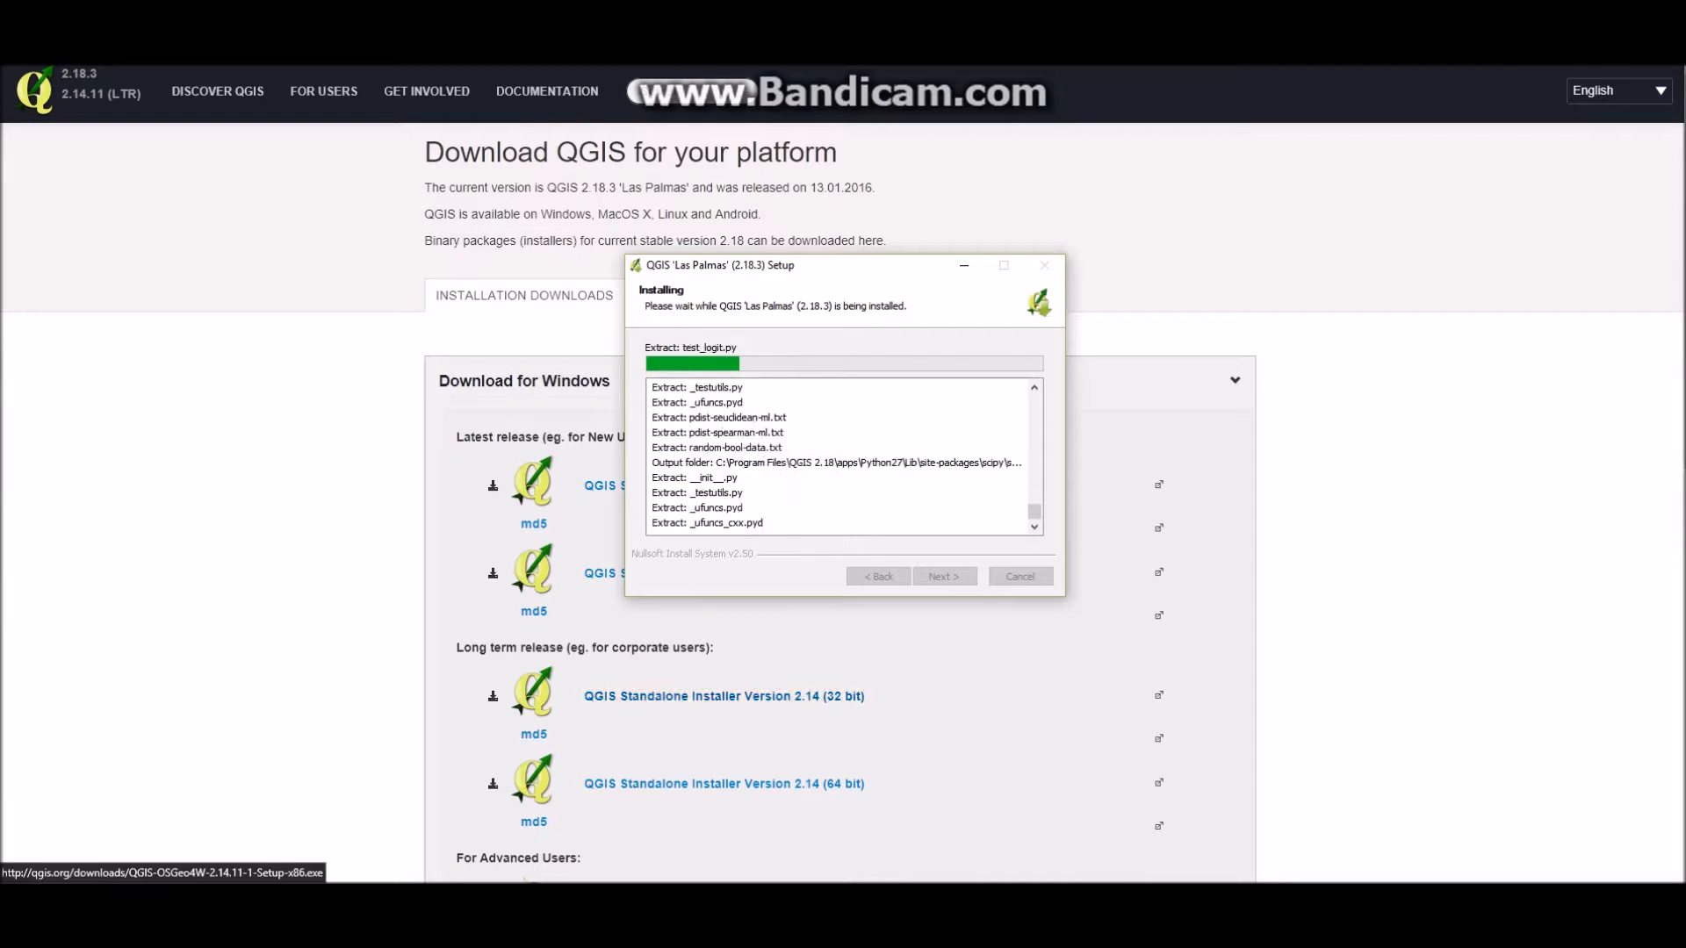
mouse_move(625, 899)
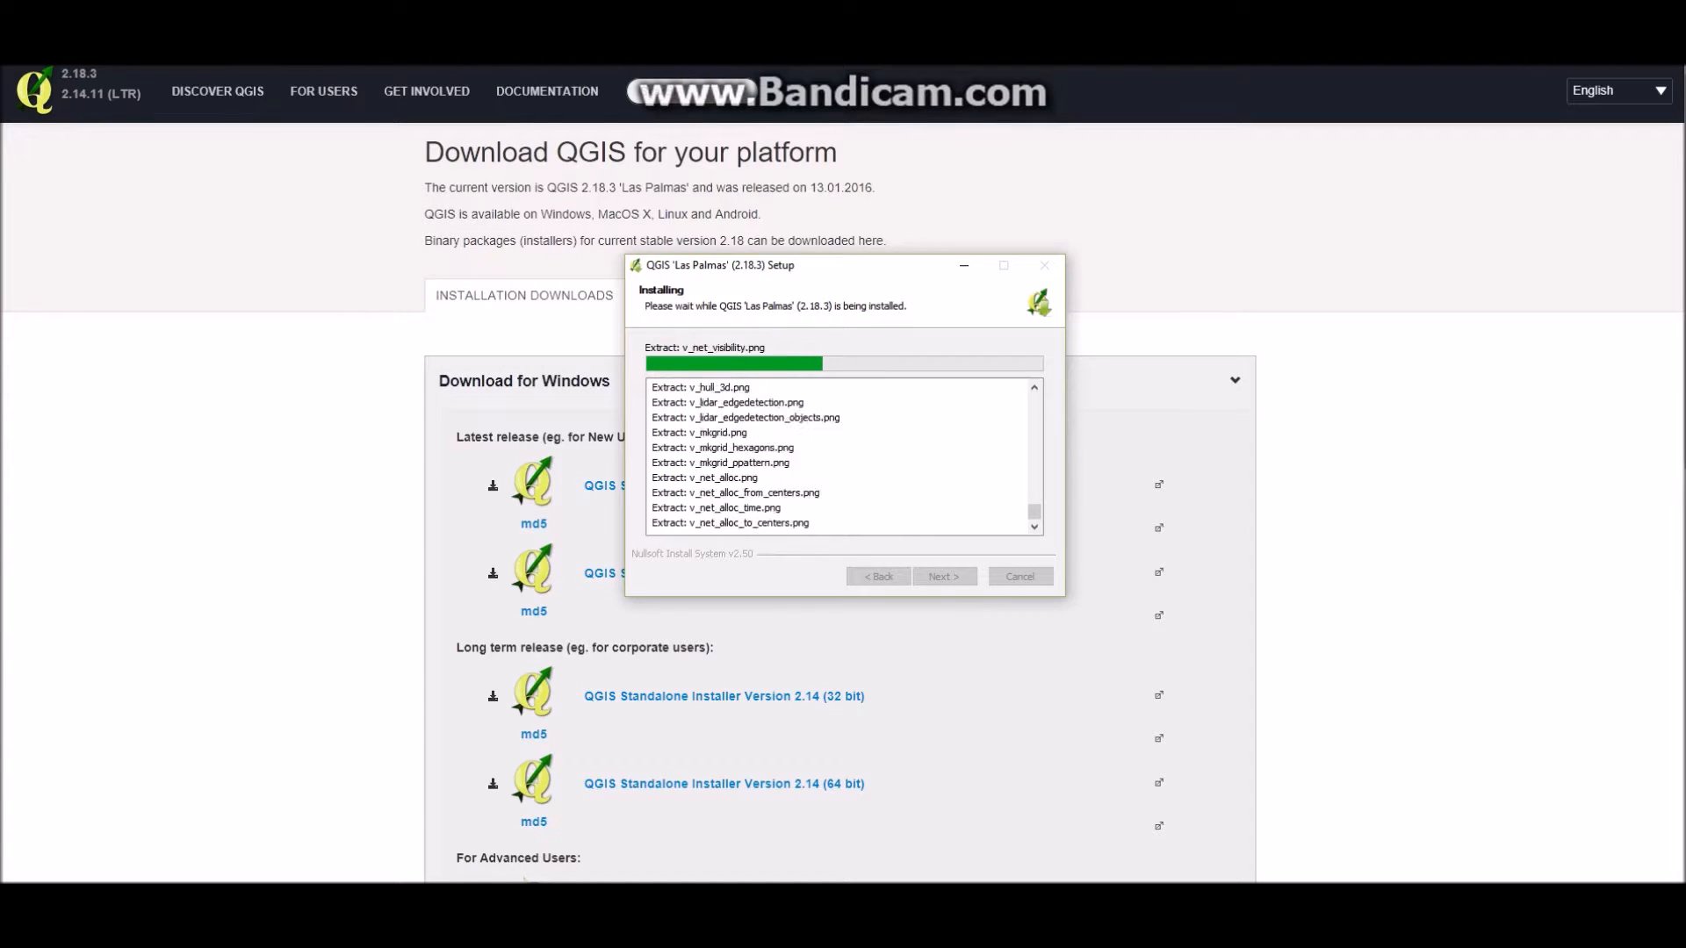
left_click(538, 899)
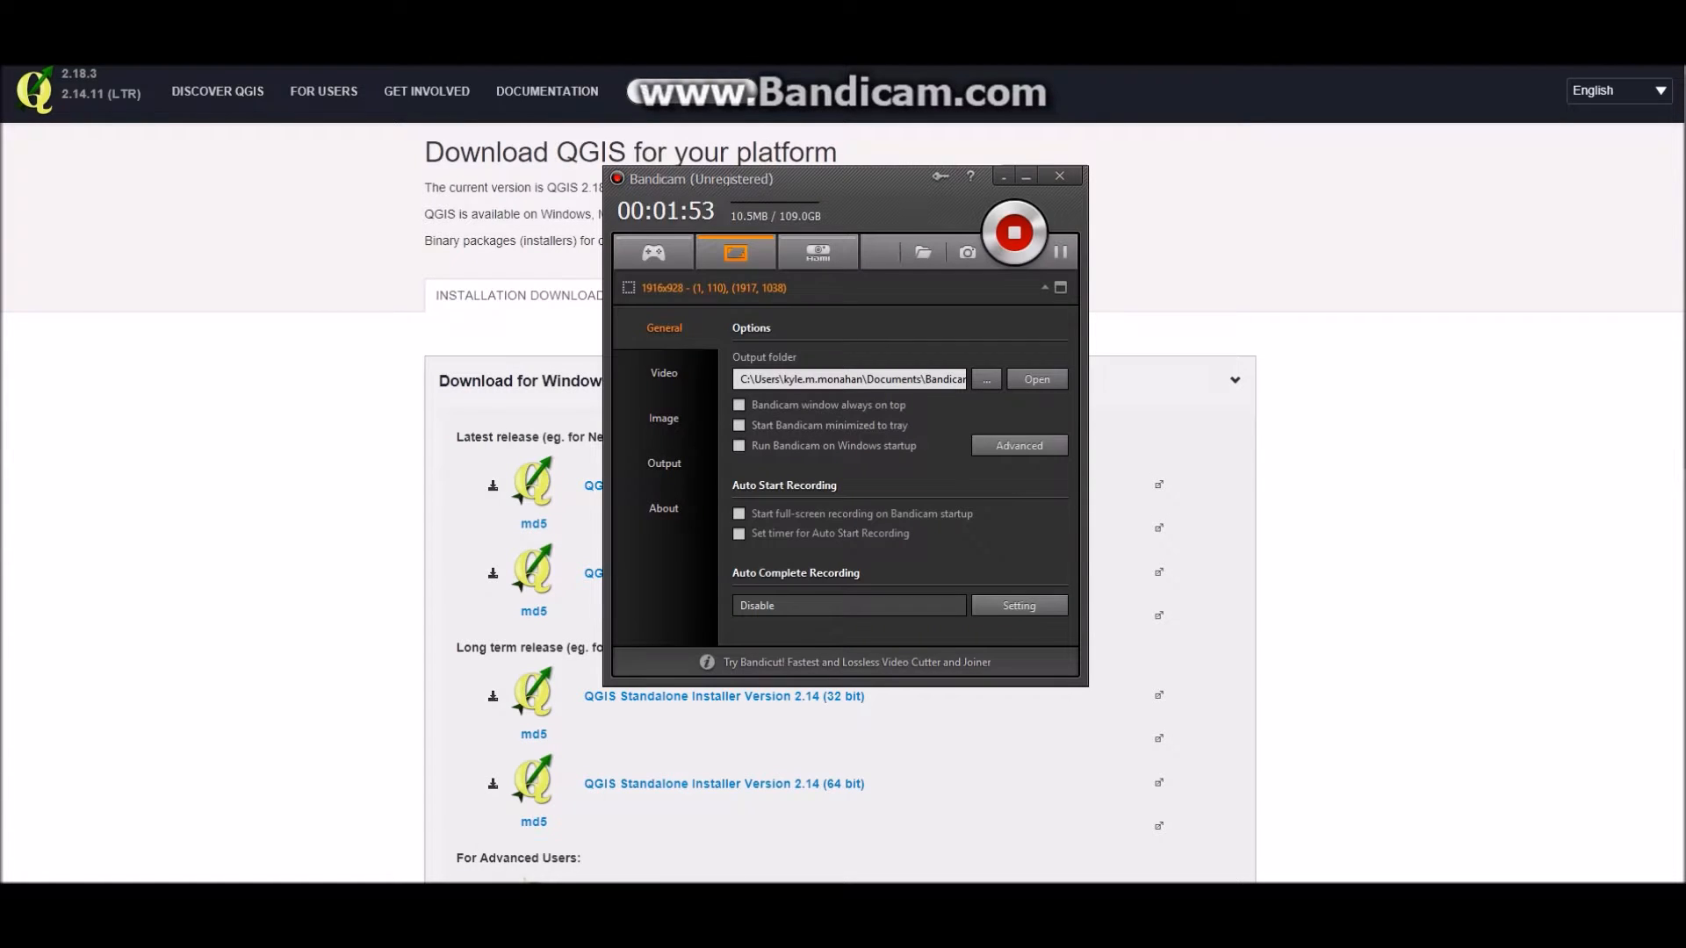
left_click(1060, 253)
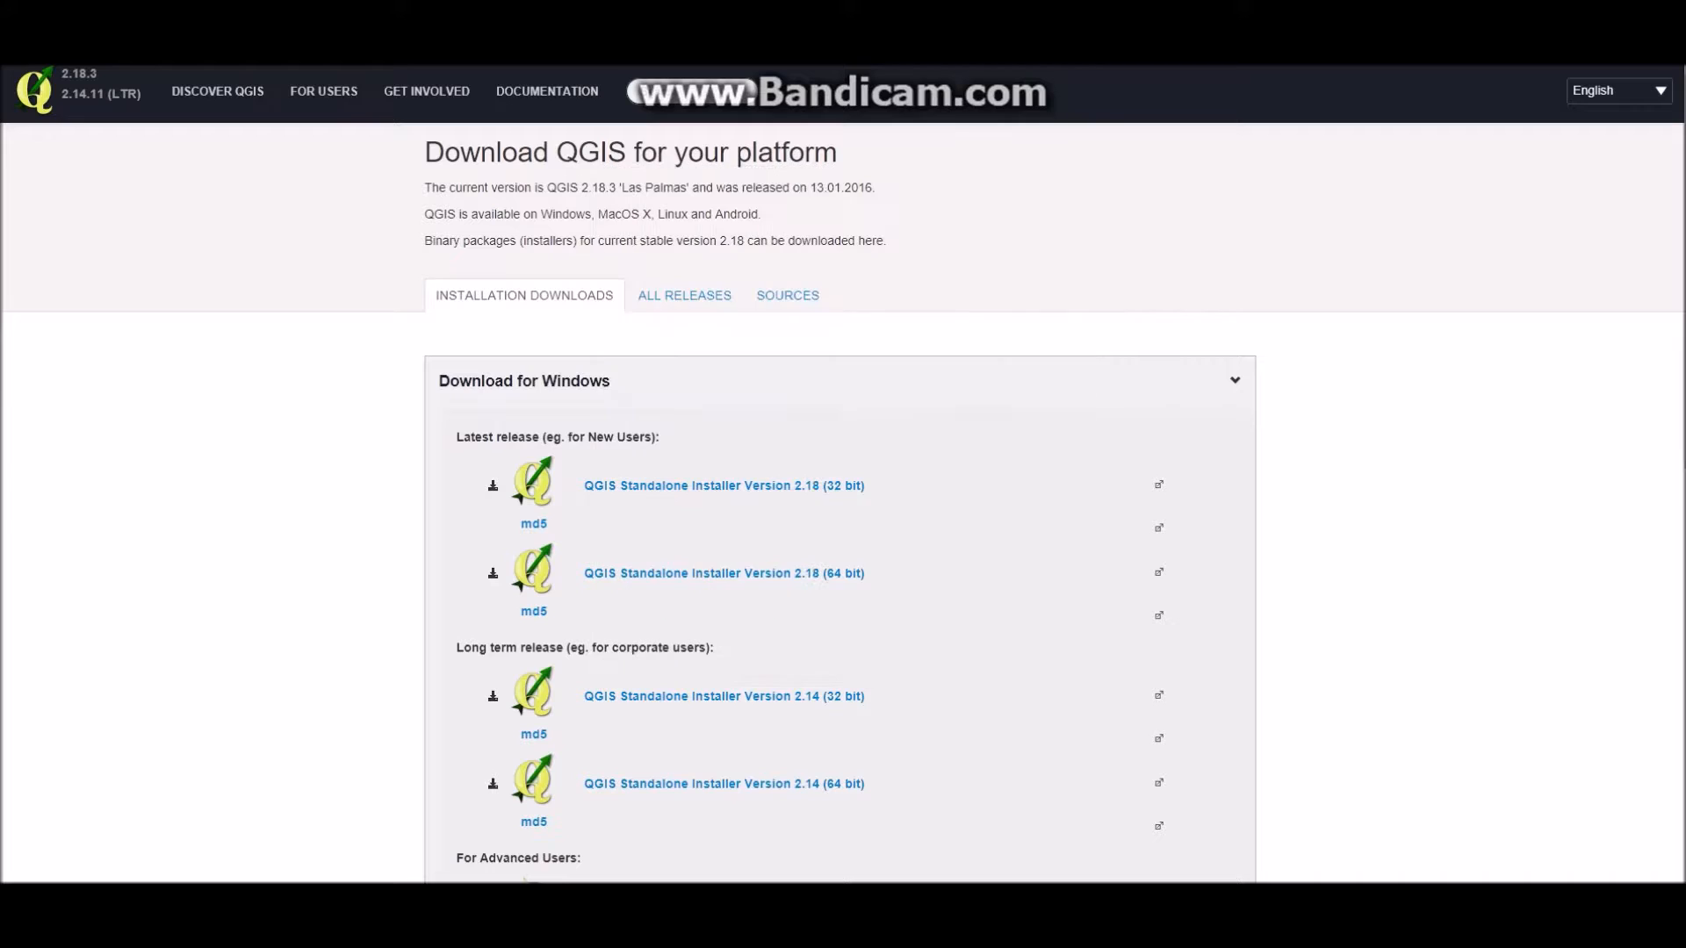
Return to the QGIS 2.18.3 setup wizard and finish it.
left_click(597, 899)
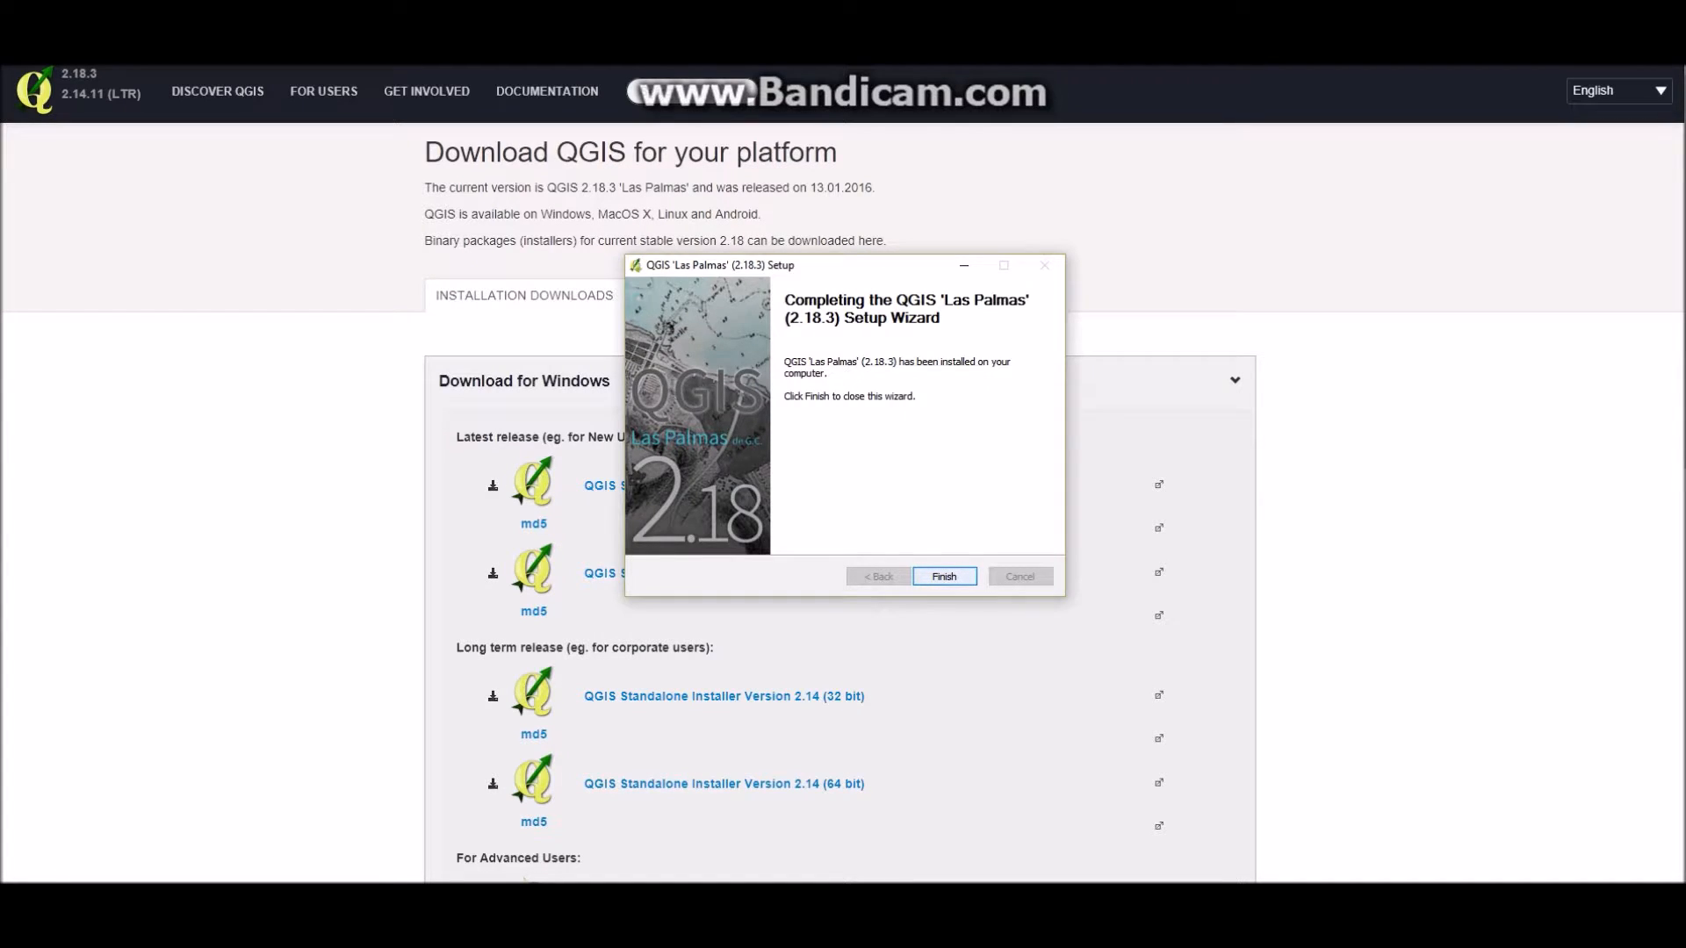
key("Return")
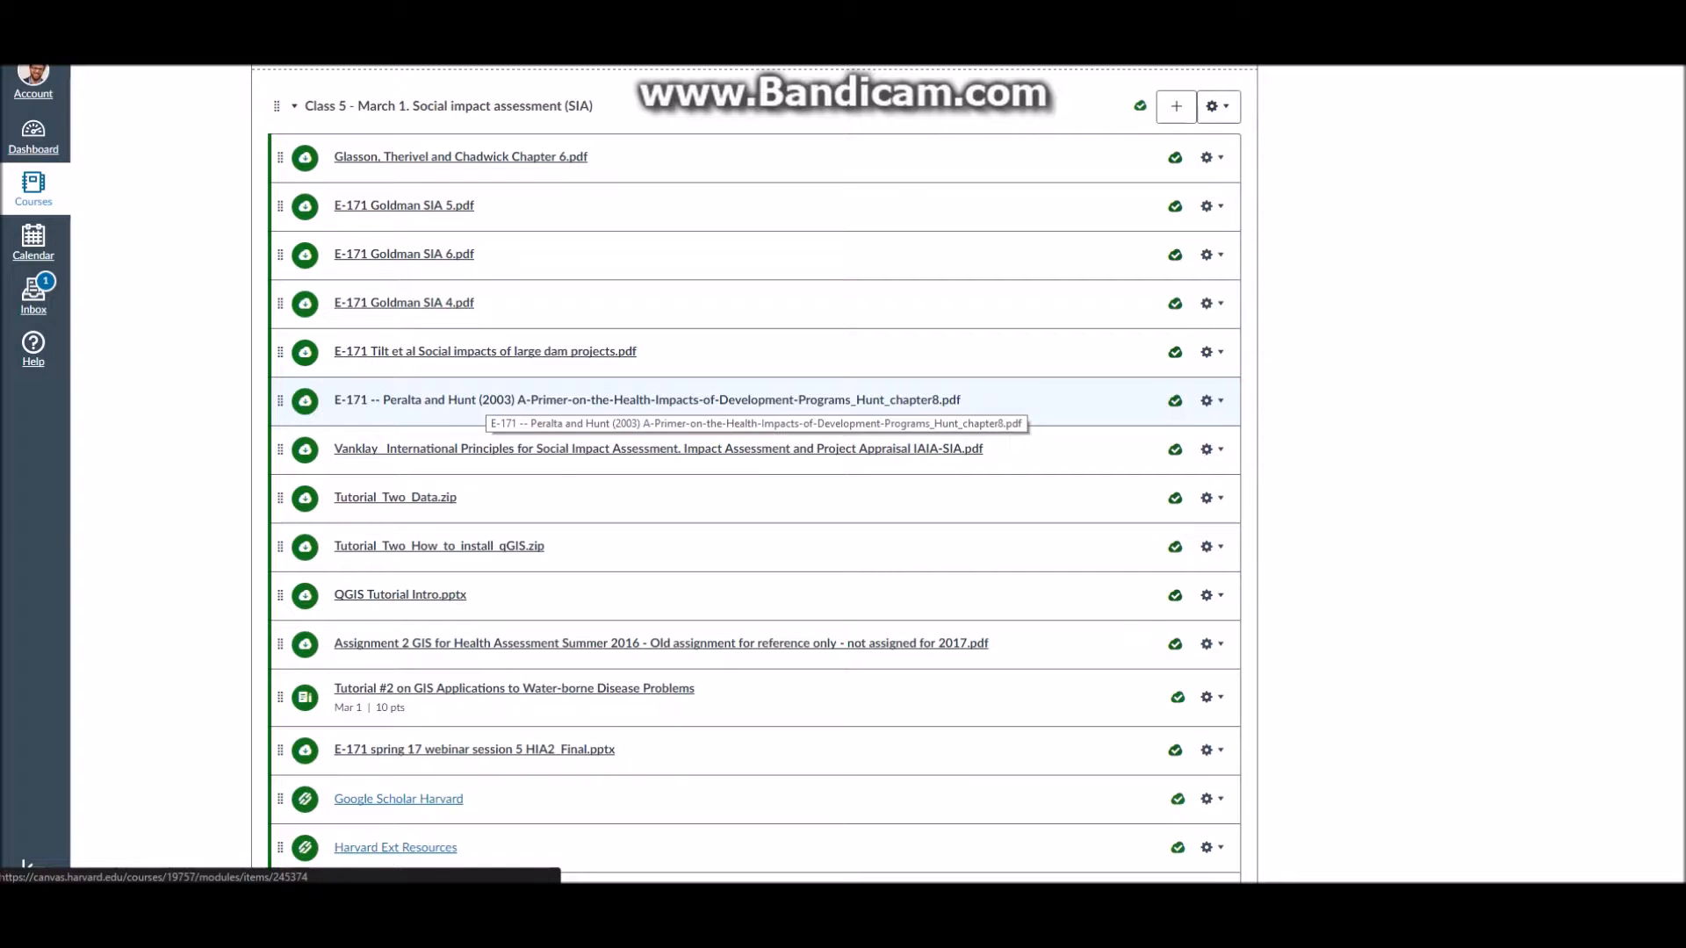
Download Tutorial_Two_Data.zip from the Class 5 module of the Canvas course and save it to the Desktop.
scroll(755, 474, "up", 10)
scroll(755, 474, "down", 8)
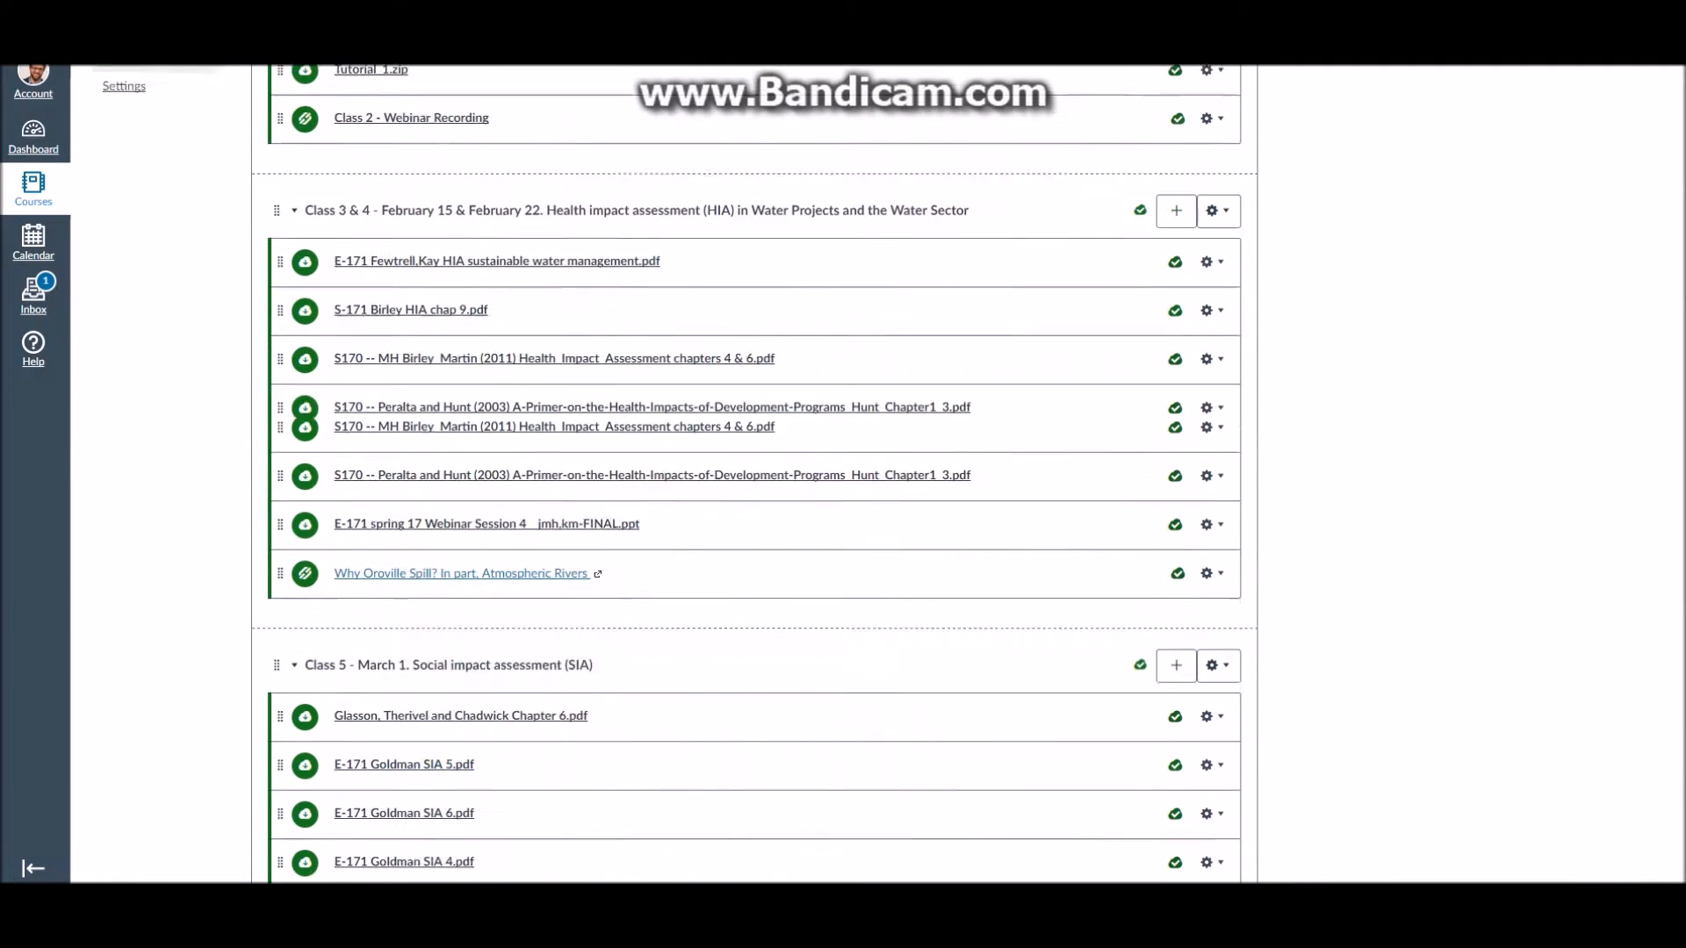
scroll(755, 474, "down", 3)
scroll(755, 474, "up", 1)
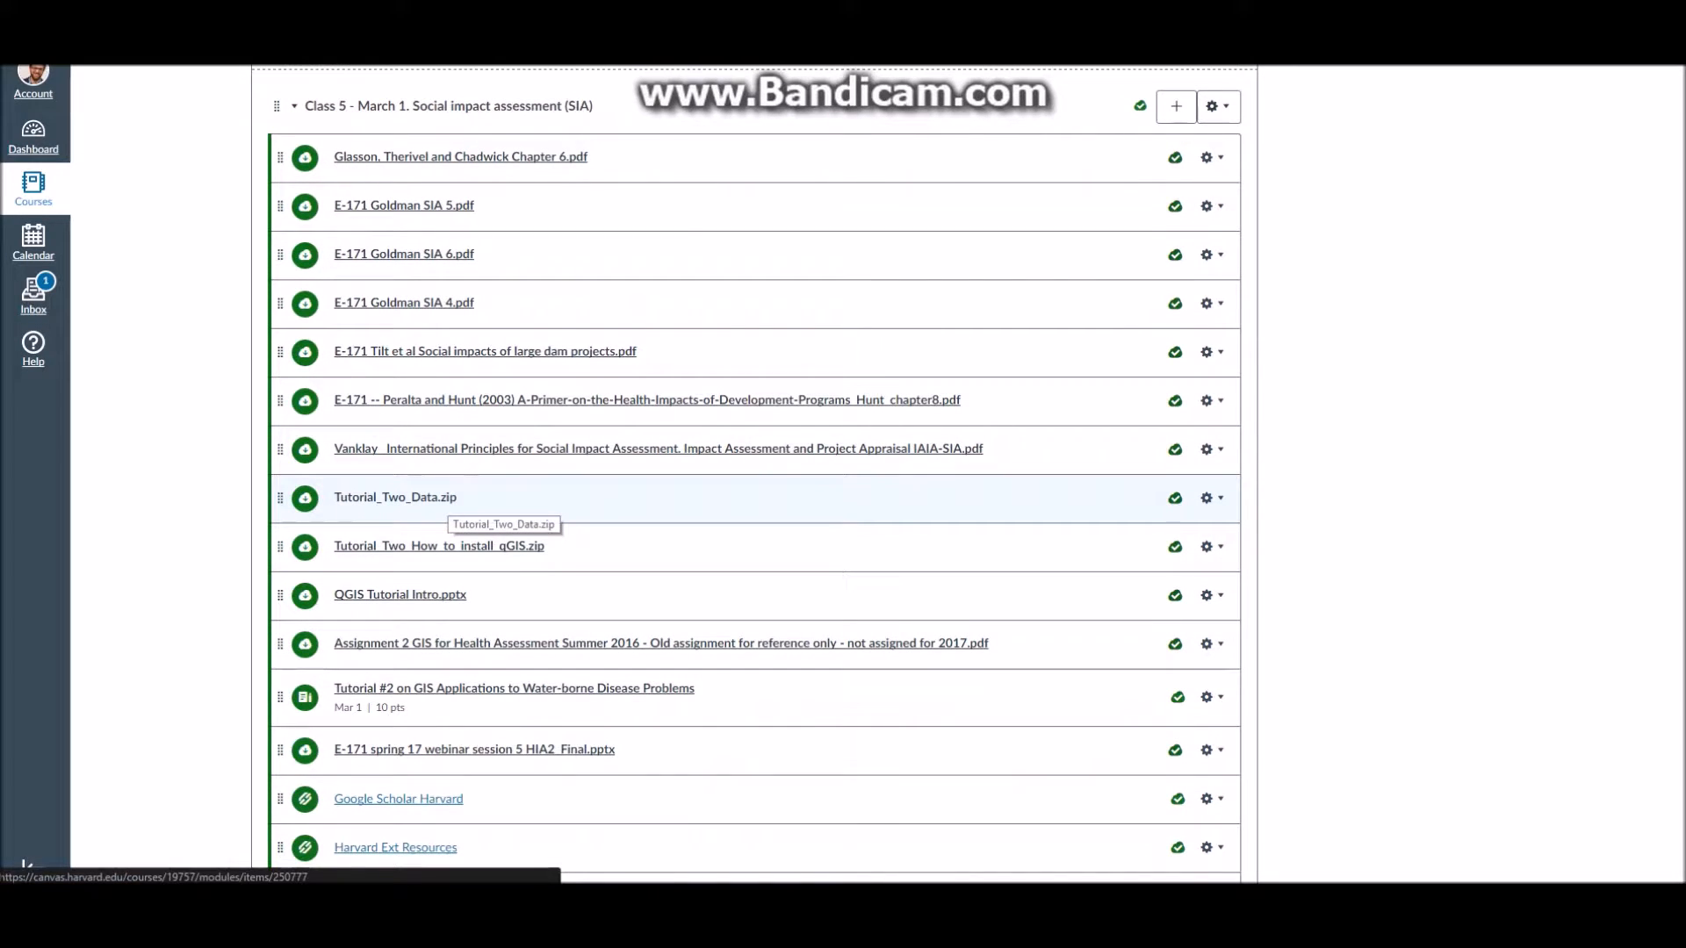
left_click(1209, 498)
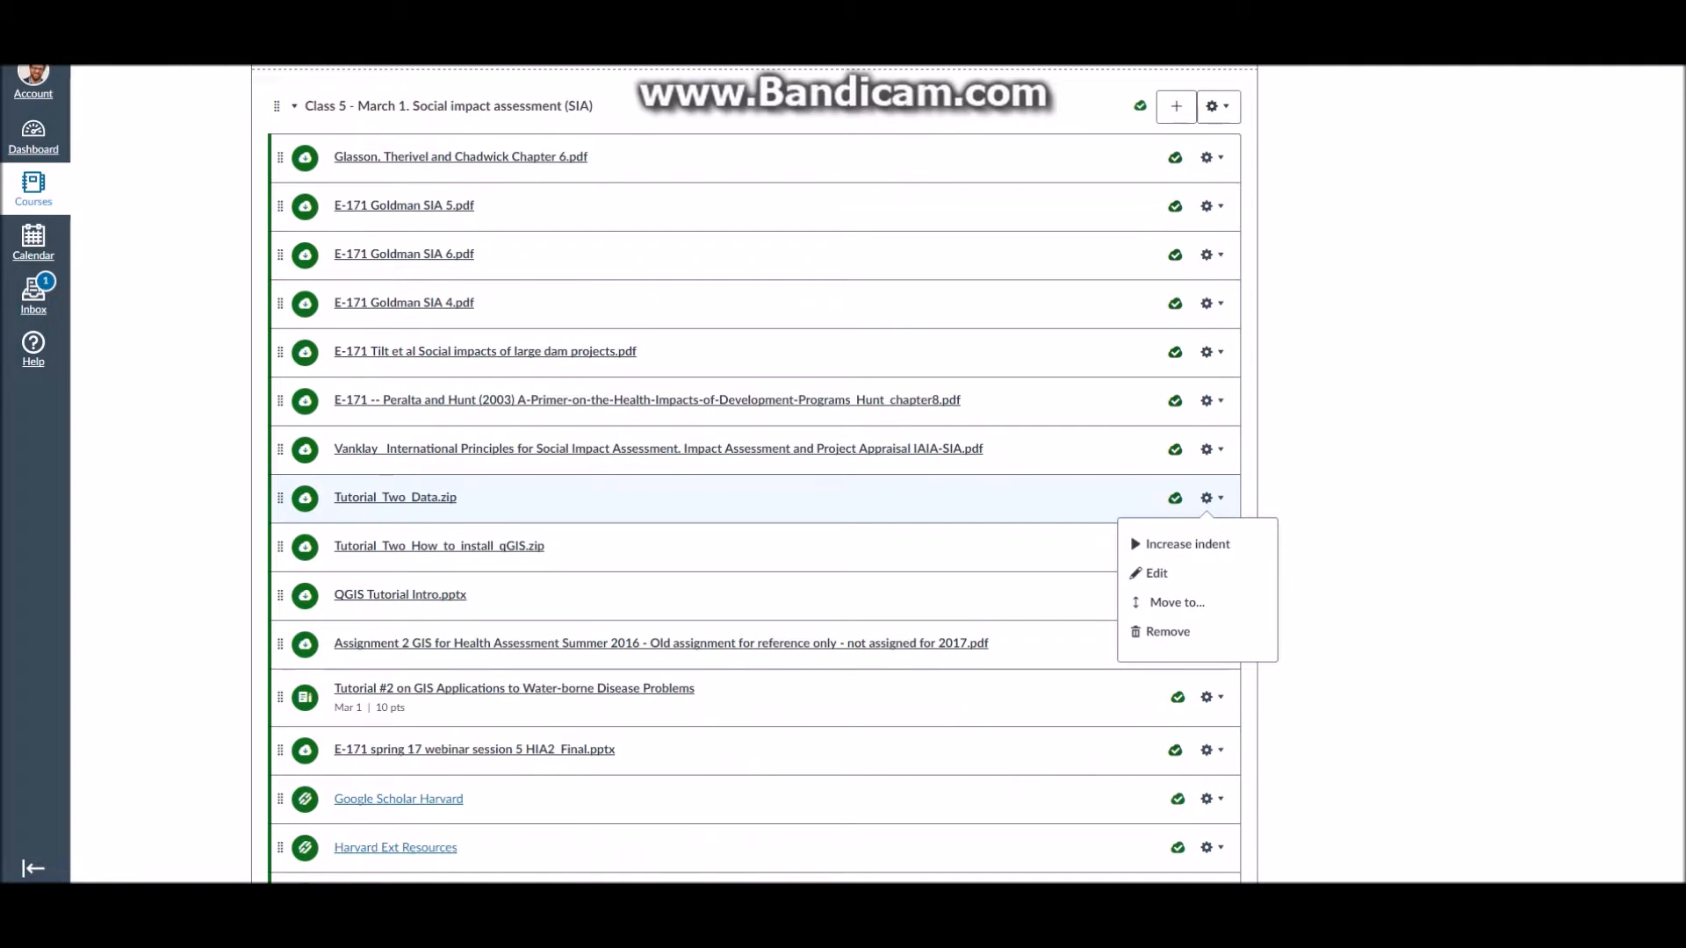
left_click(395, 498)
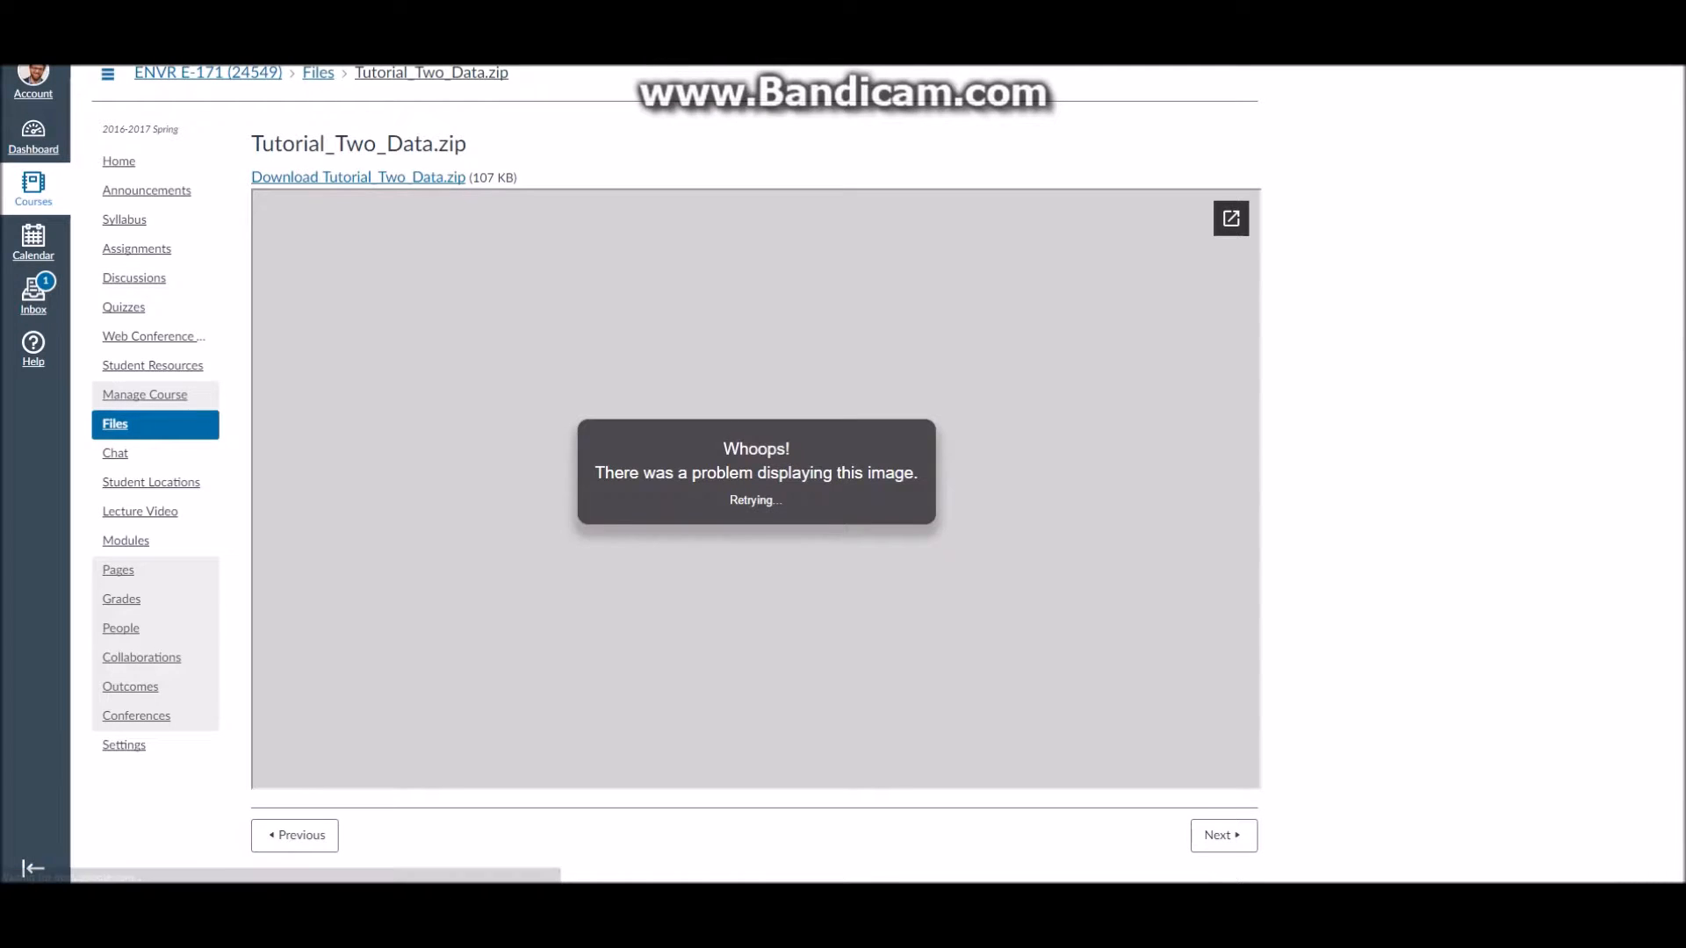
left_click(359, 177)
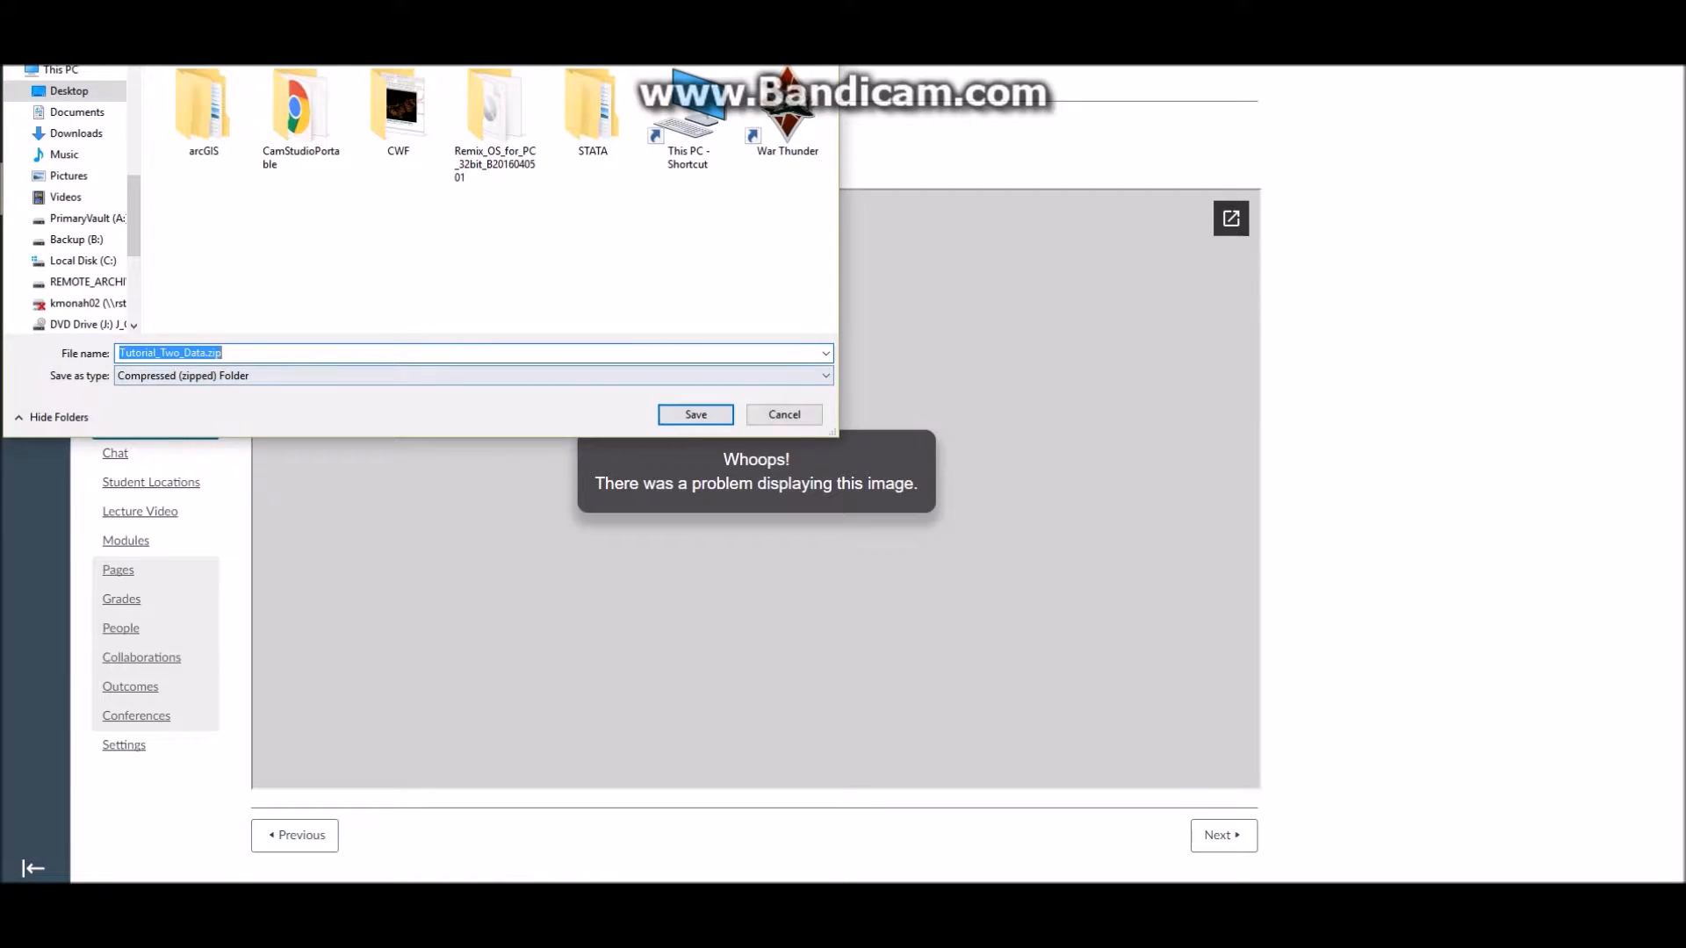
key("Return")
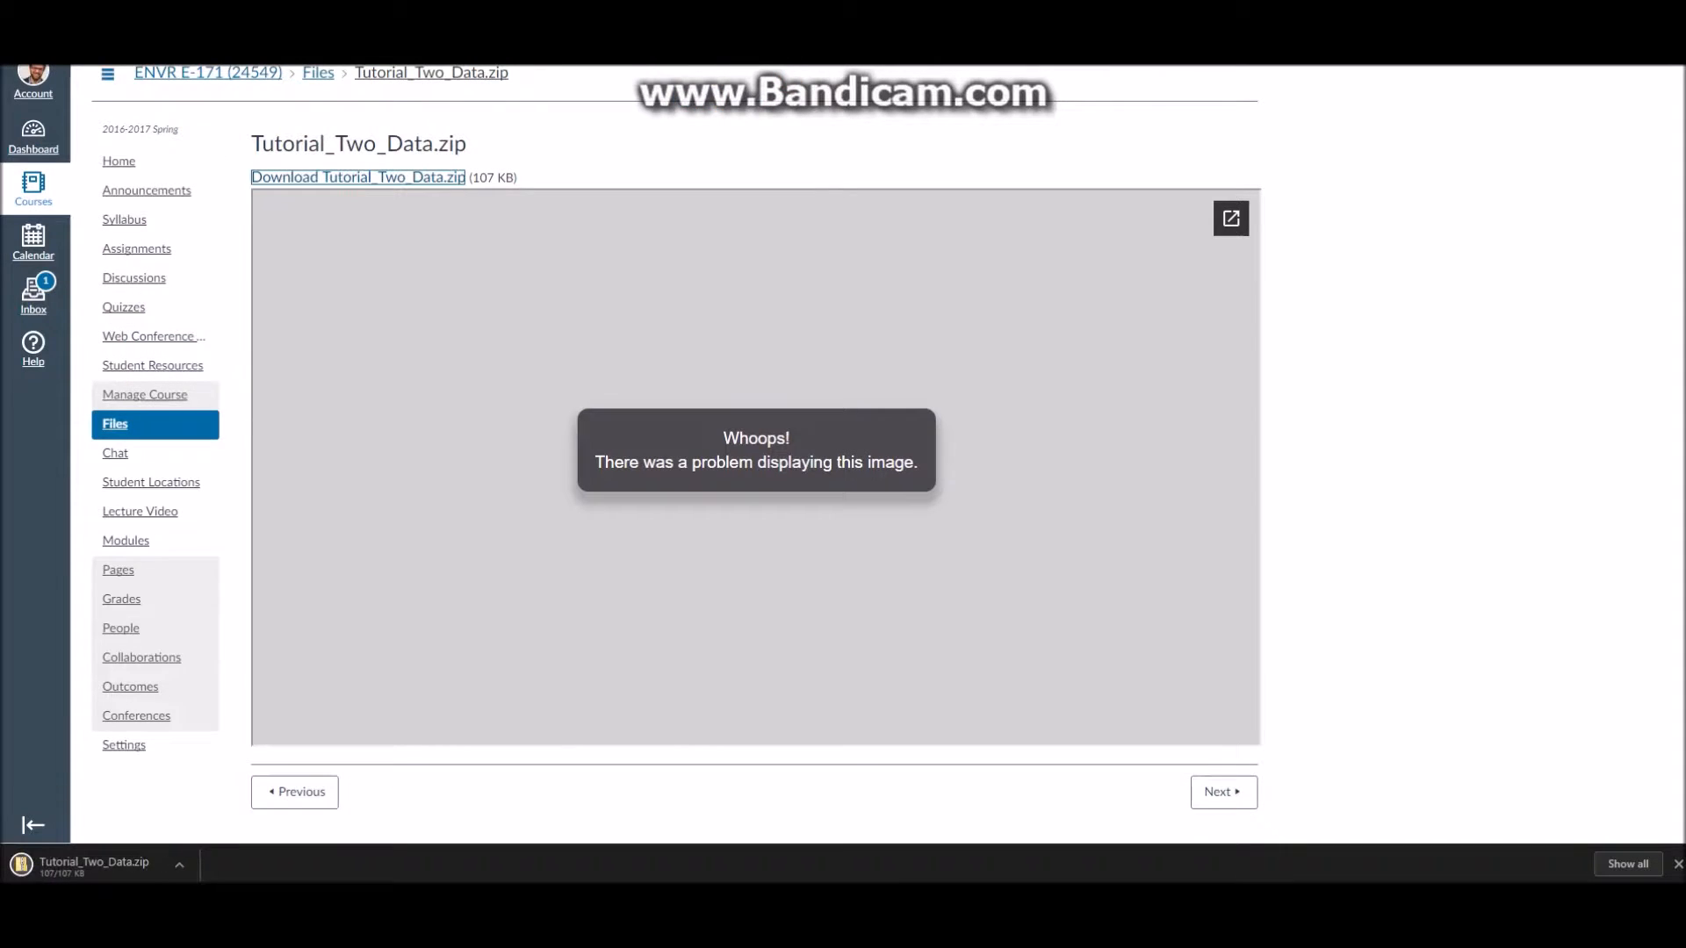
Show the downloaded Tutorial_Two_Data.zip in its folder and extract it to a Tutorial_Two_Data folder on the Desktop.
left_click(179, 865)
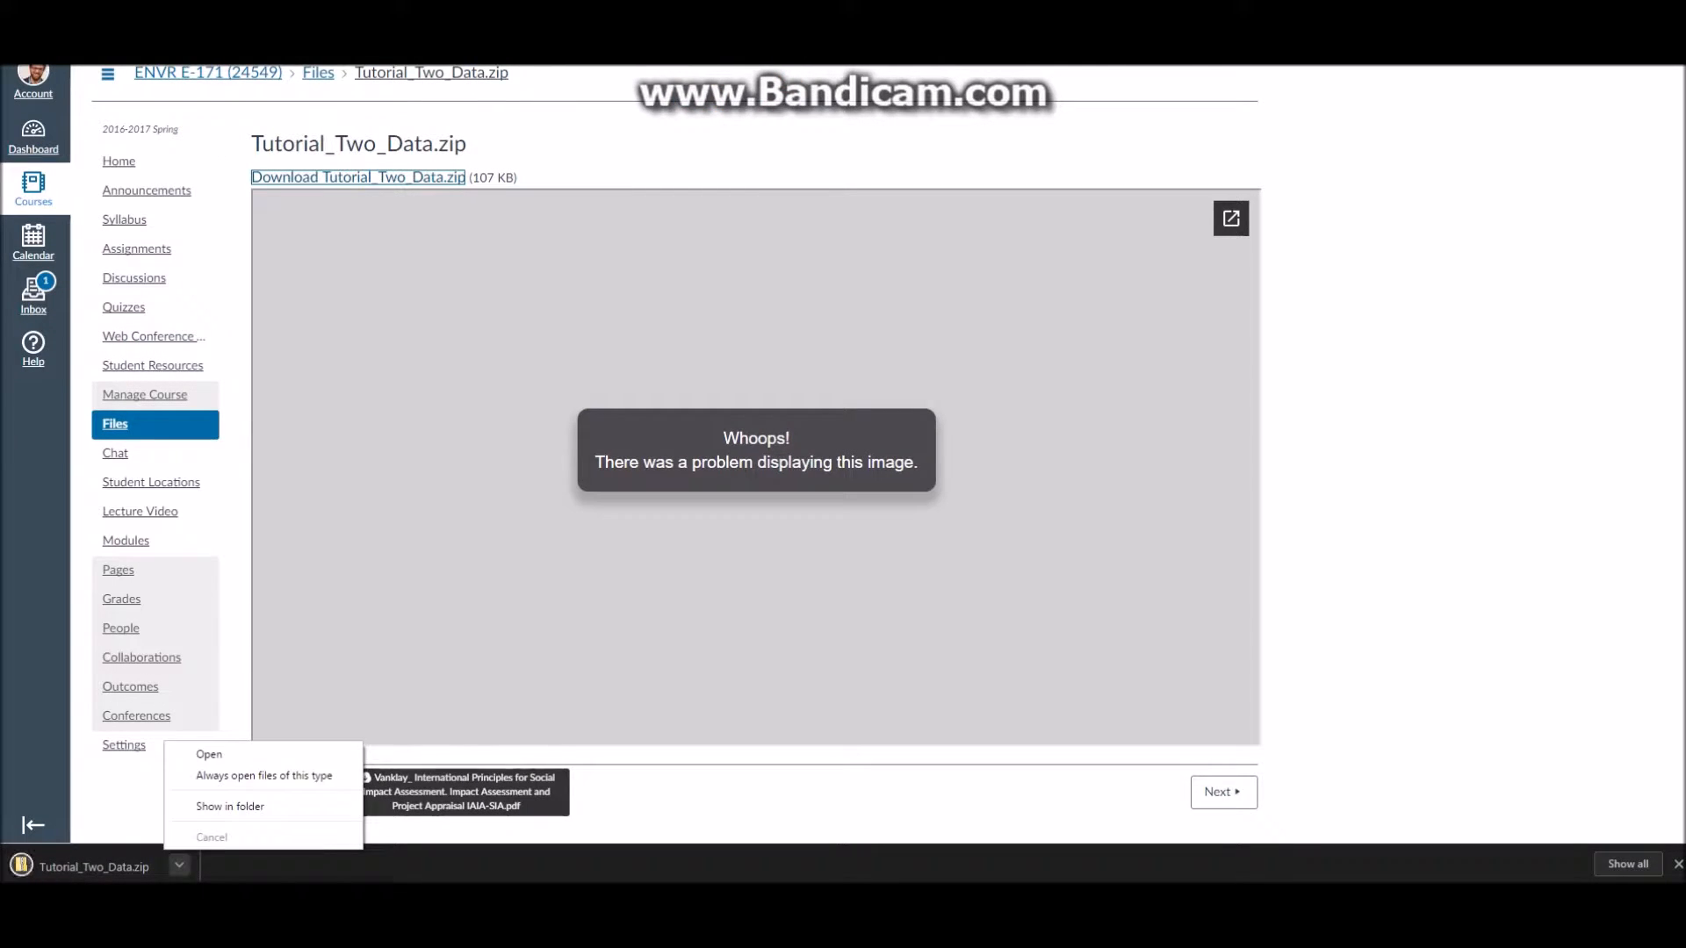
left_click(228, 804)
right_click(757, 524)
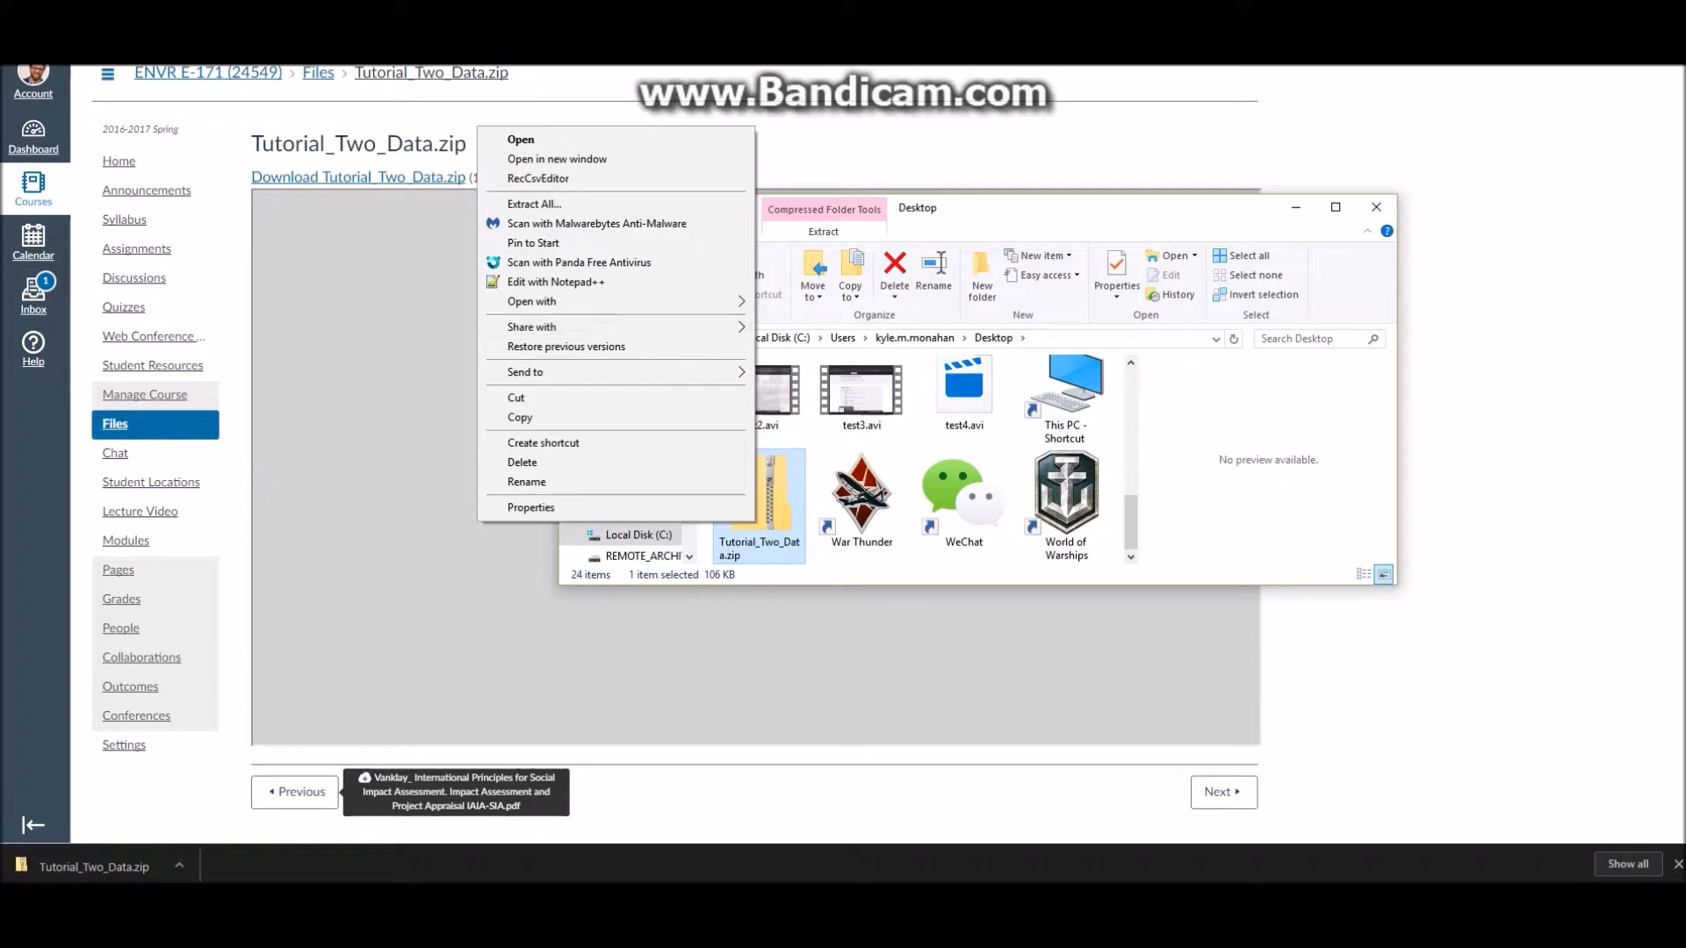
left_click(534, 204)
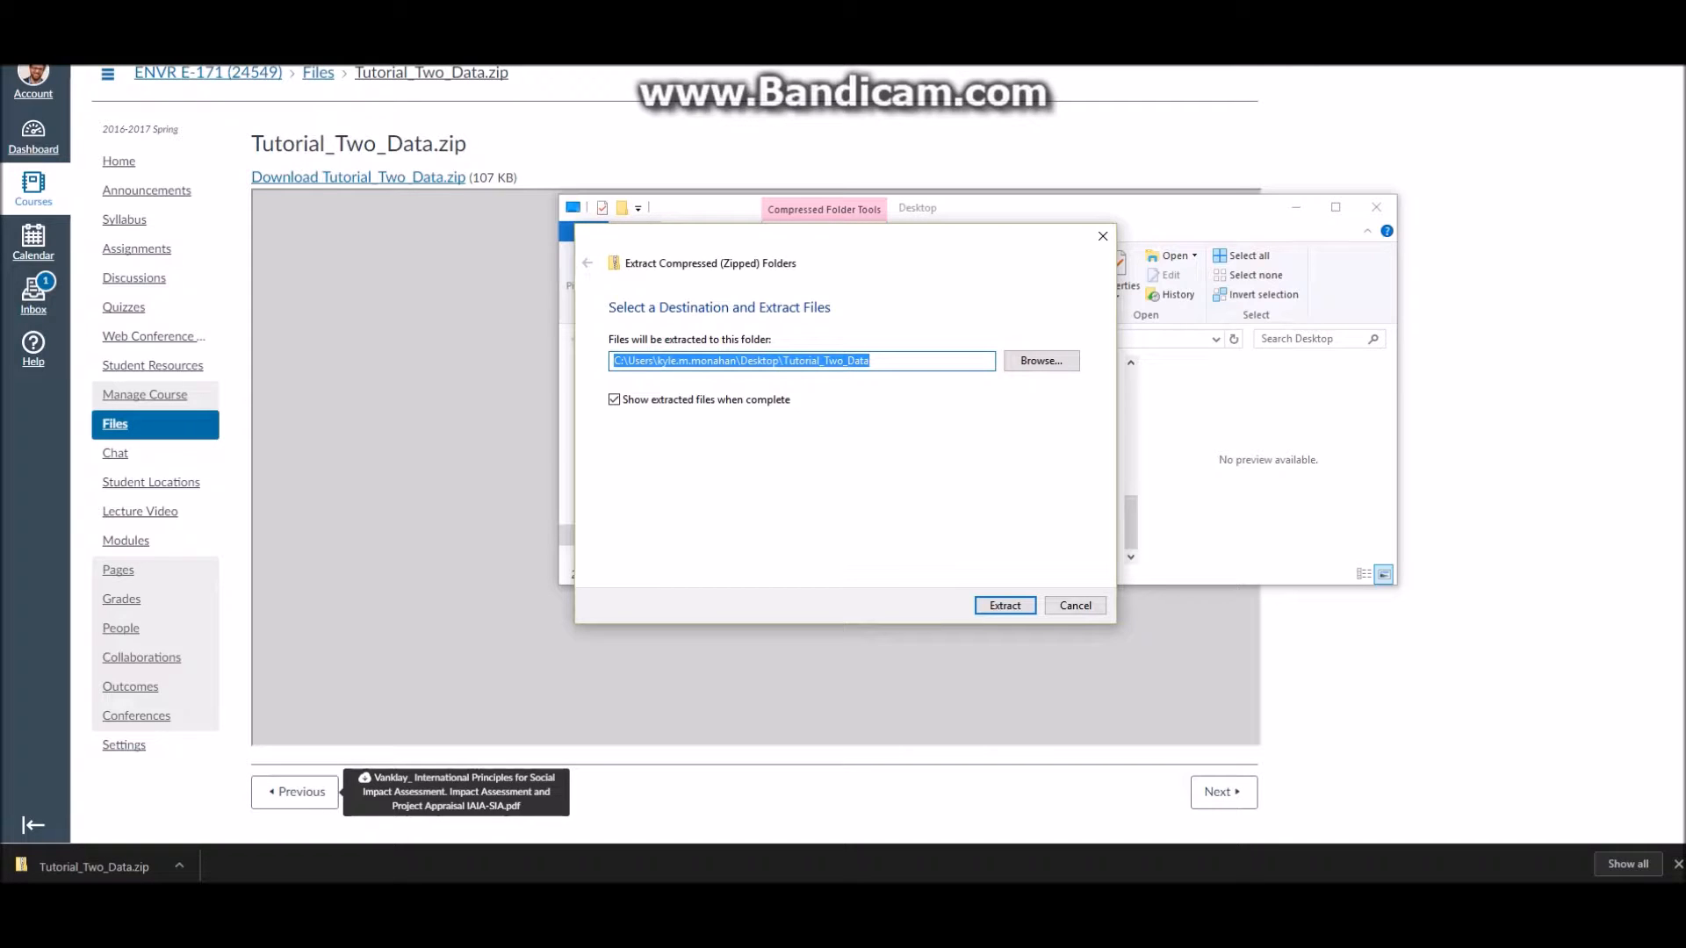
left_click_drag(870, 250, 1166, 310)
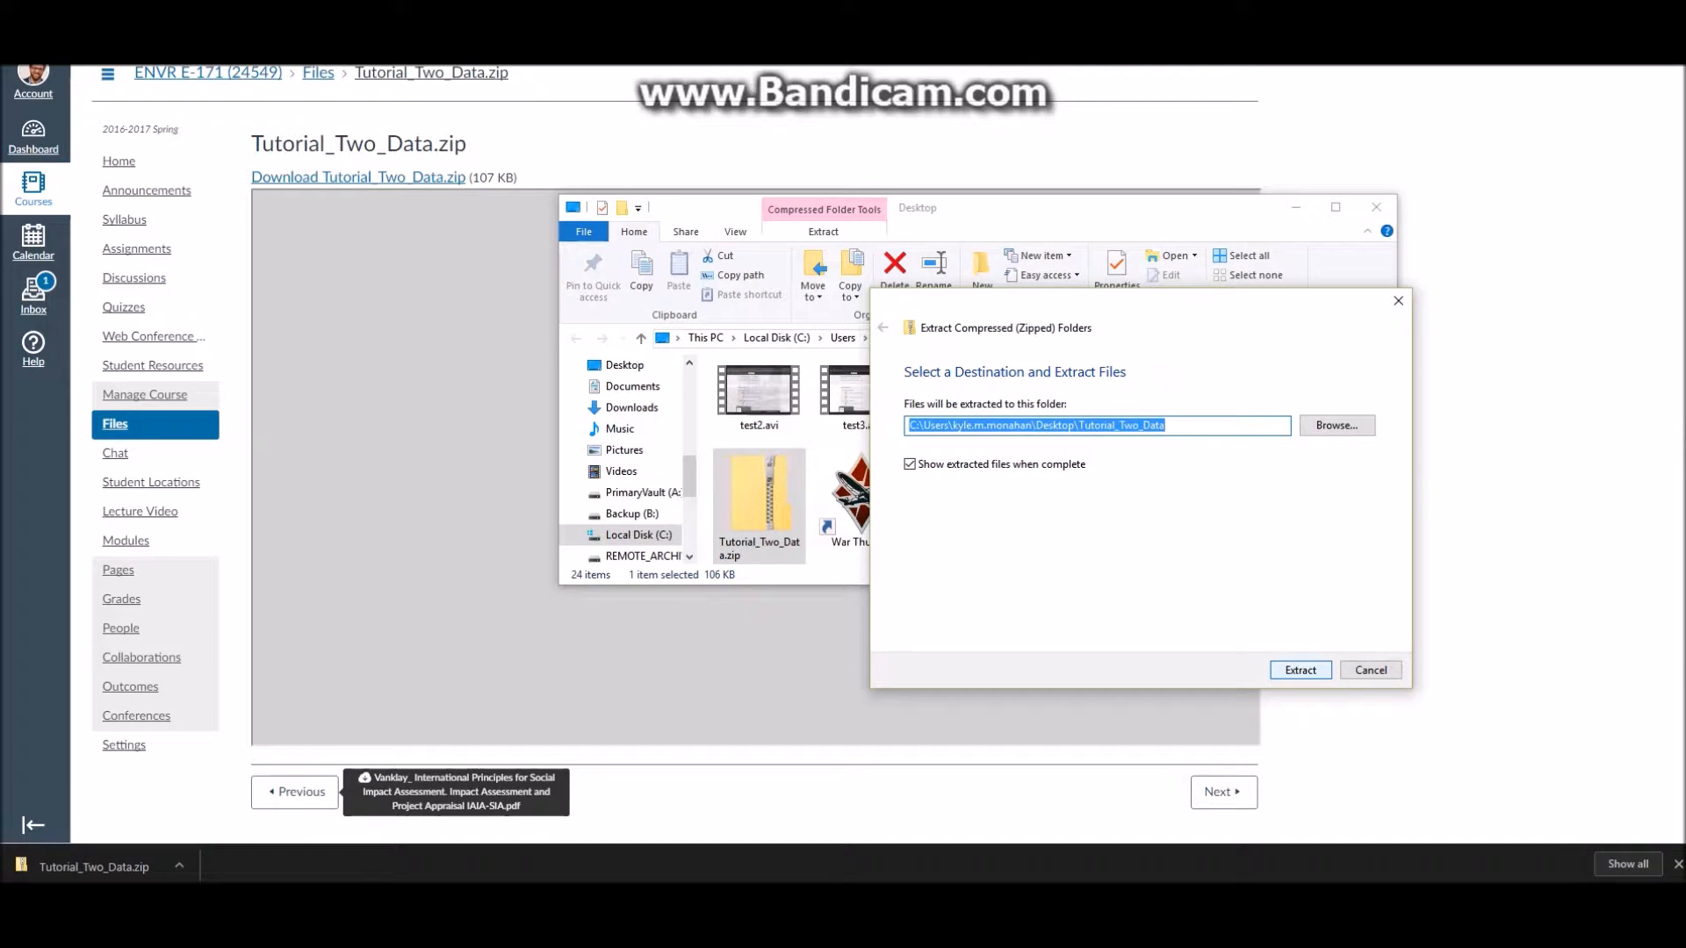
key("Return")
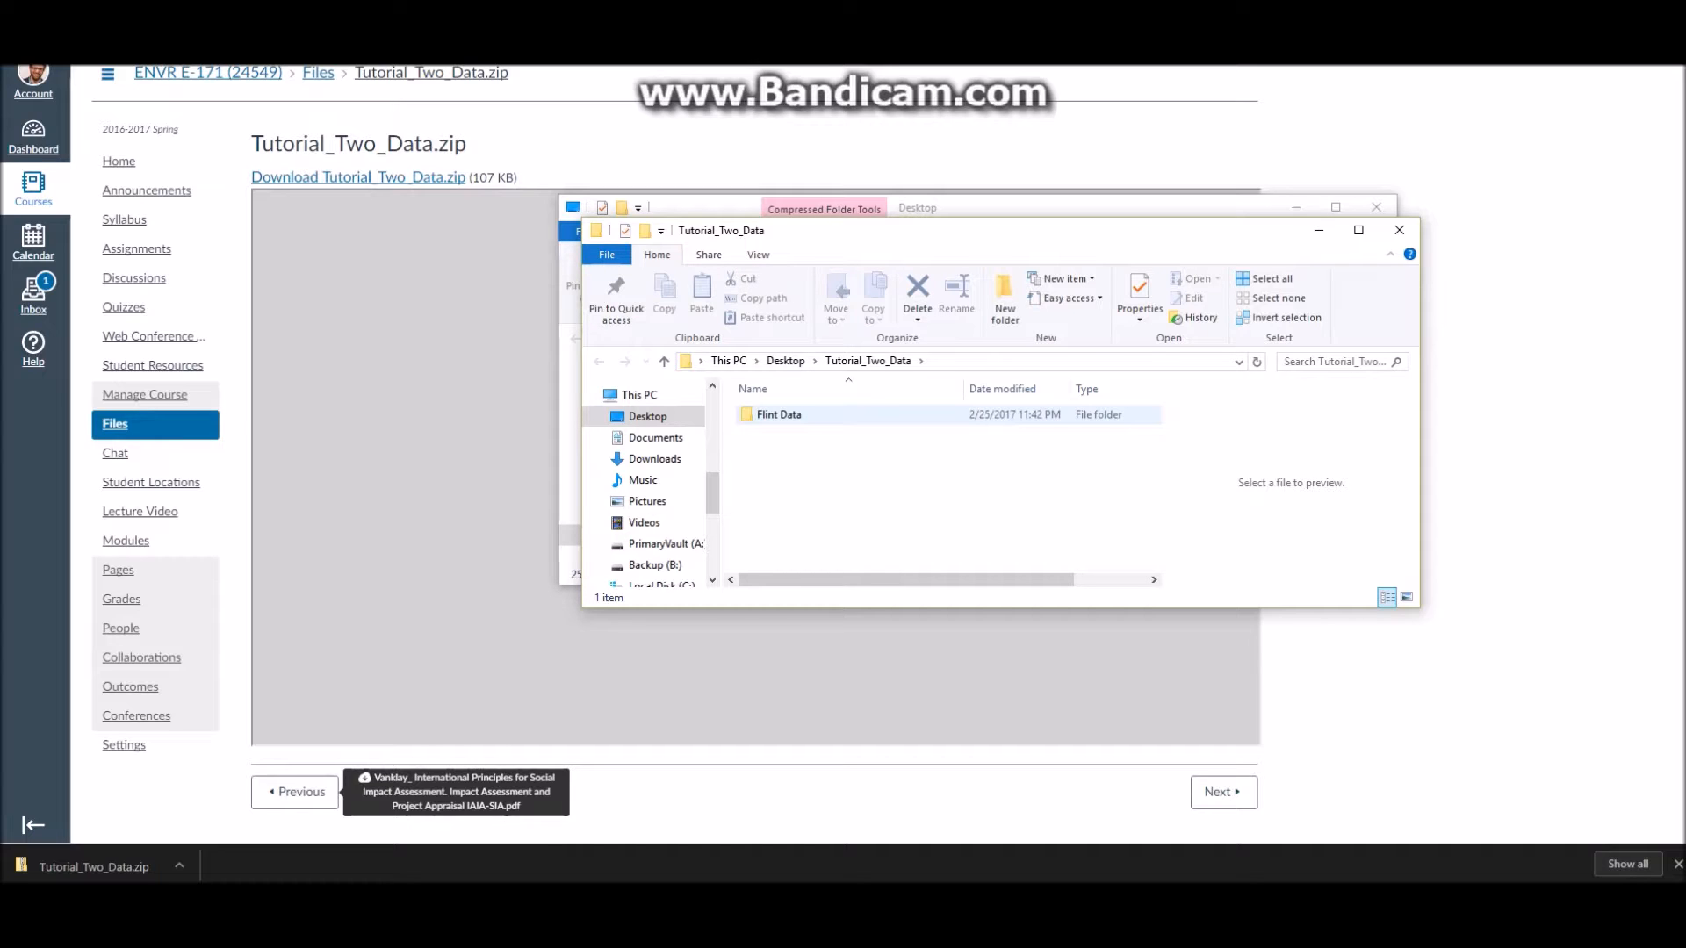
Open the extracted Flint Data folder and look through its files.
double_click(778, 414)
scroll(878, 502, "down", 4)
scroll(877, 492, "up", 3)
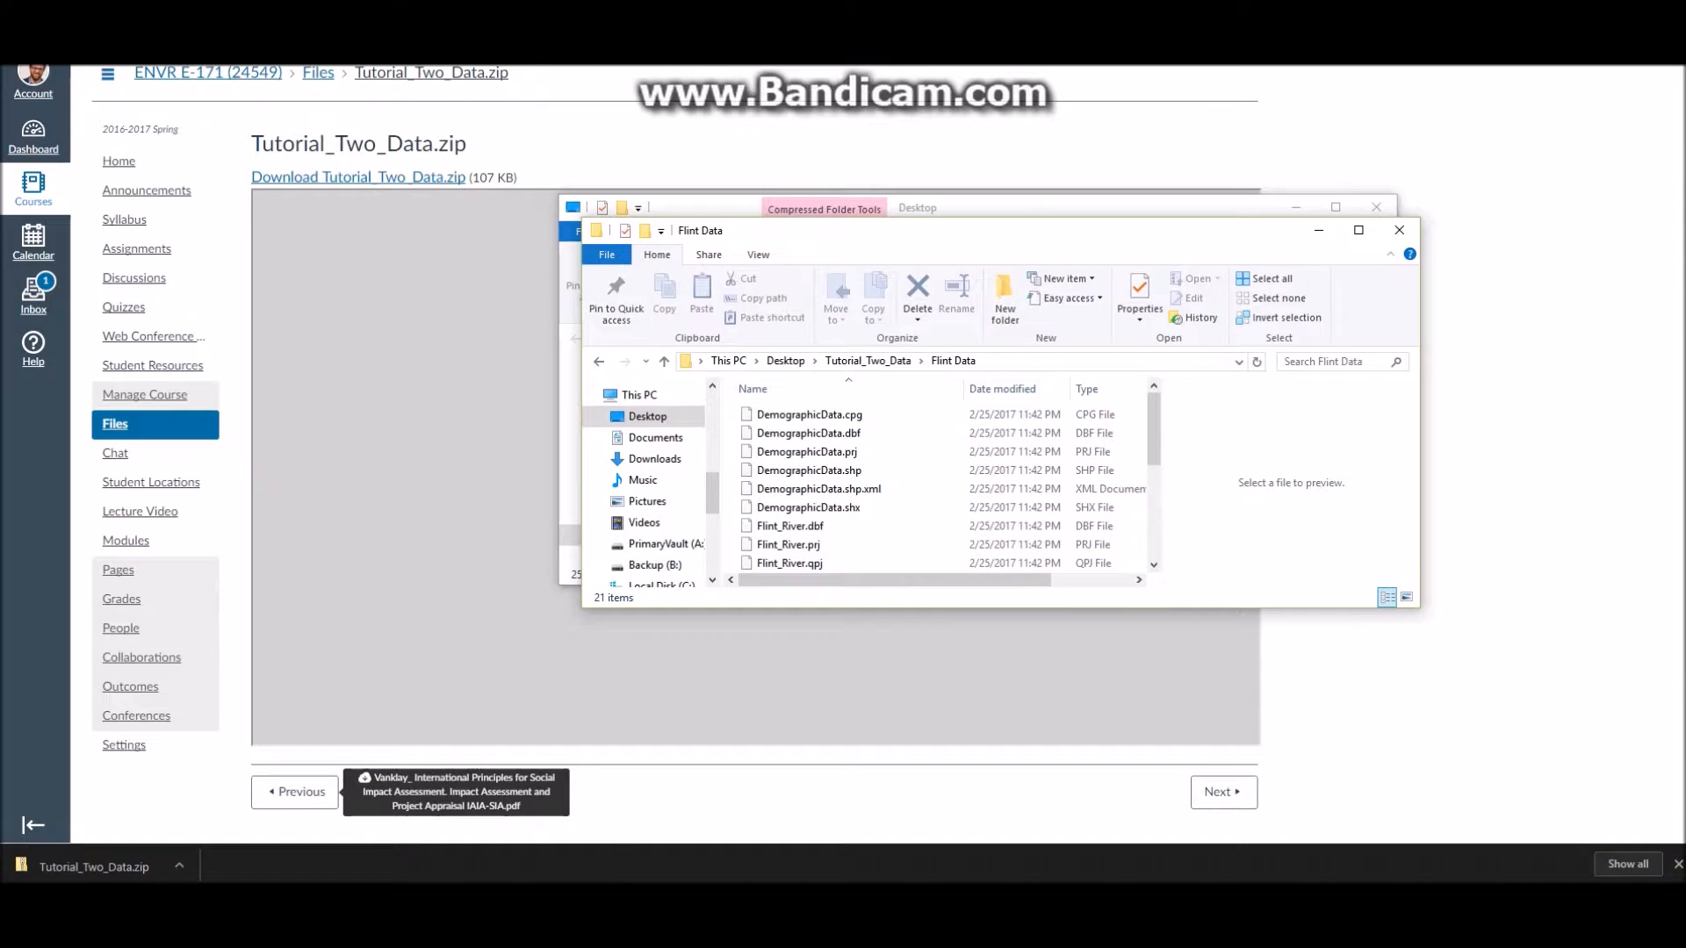
key("super")
type("q")
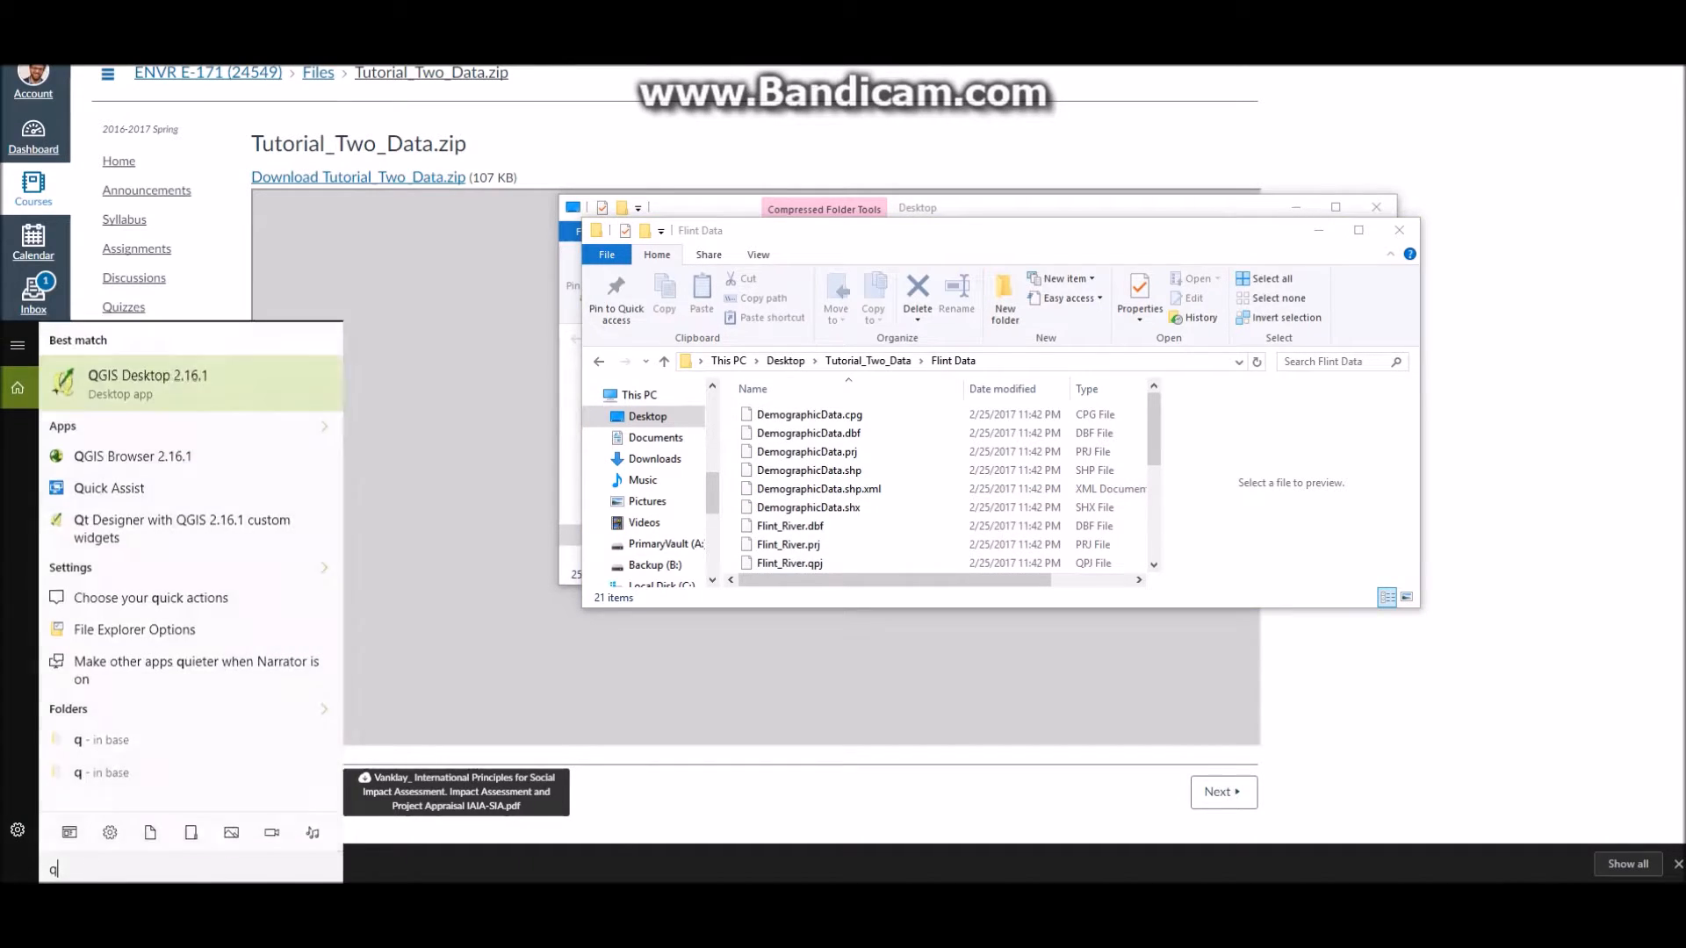
type("gis")
key("Return")
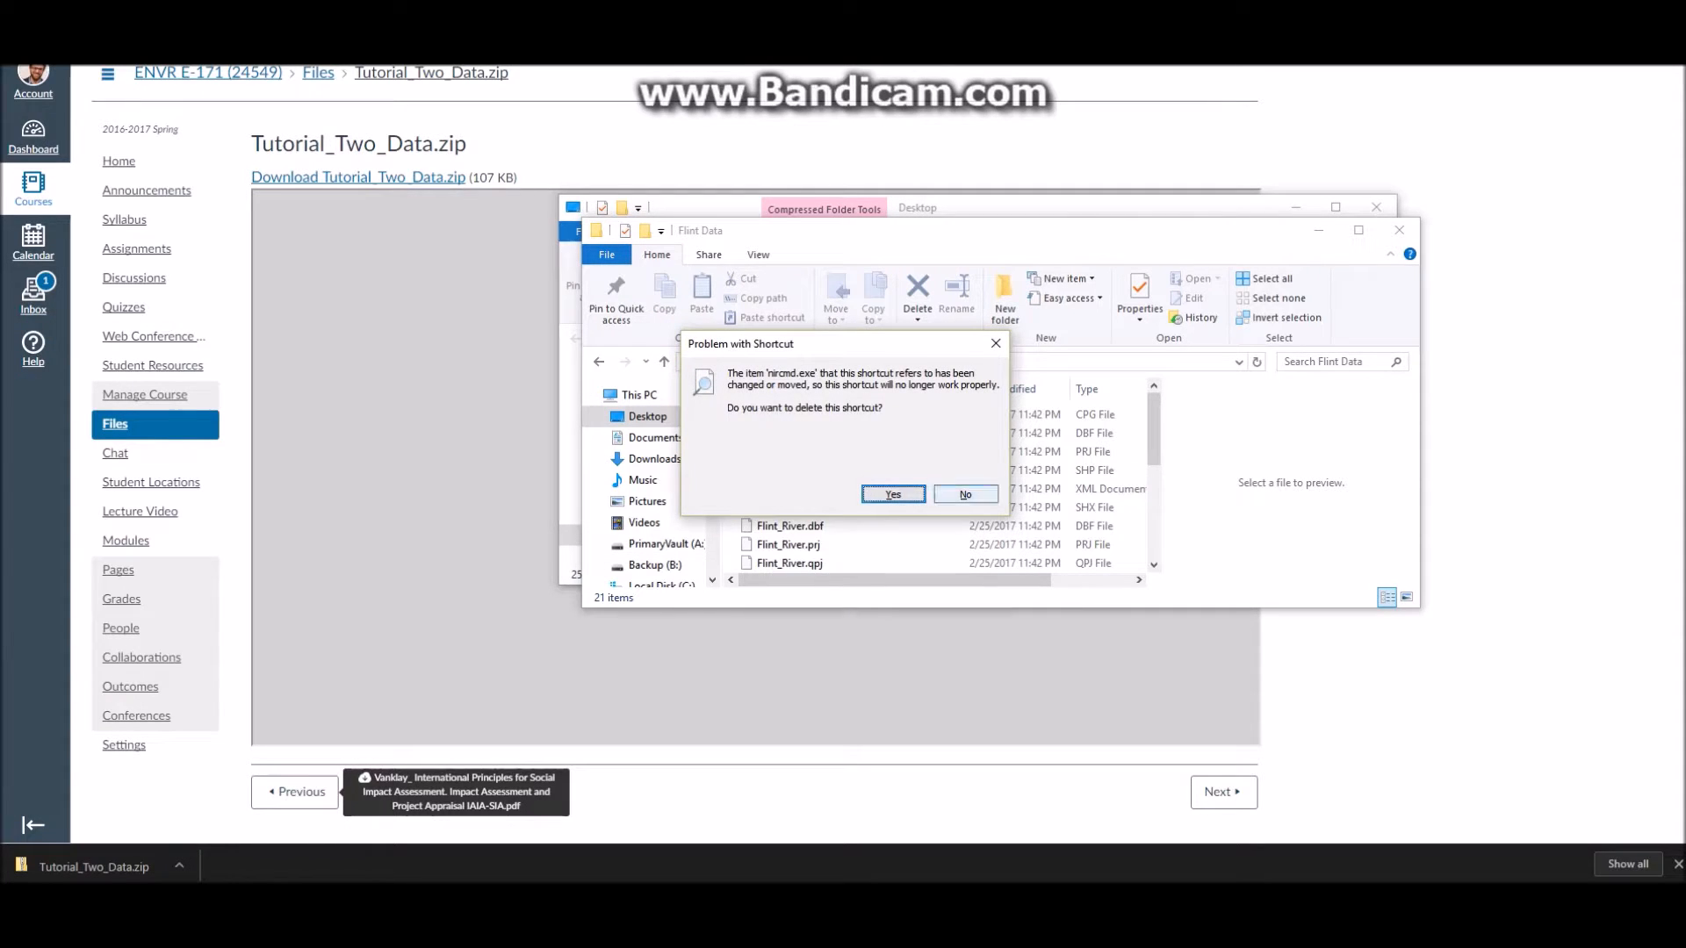
left_click(965, 494)
Search the computer for qgis and launch QGIS Desktop 2.18.3.
key("super")
type("qgis")
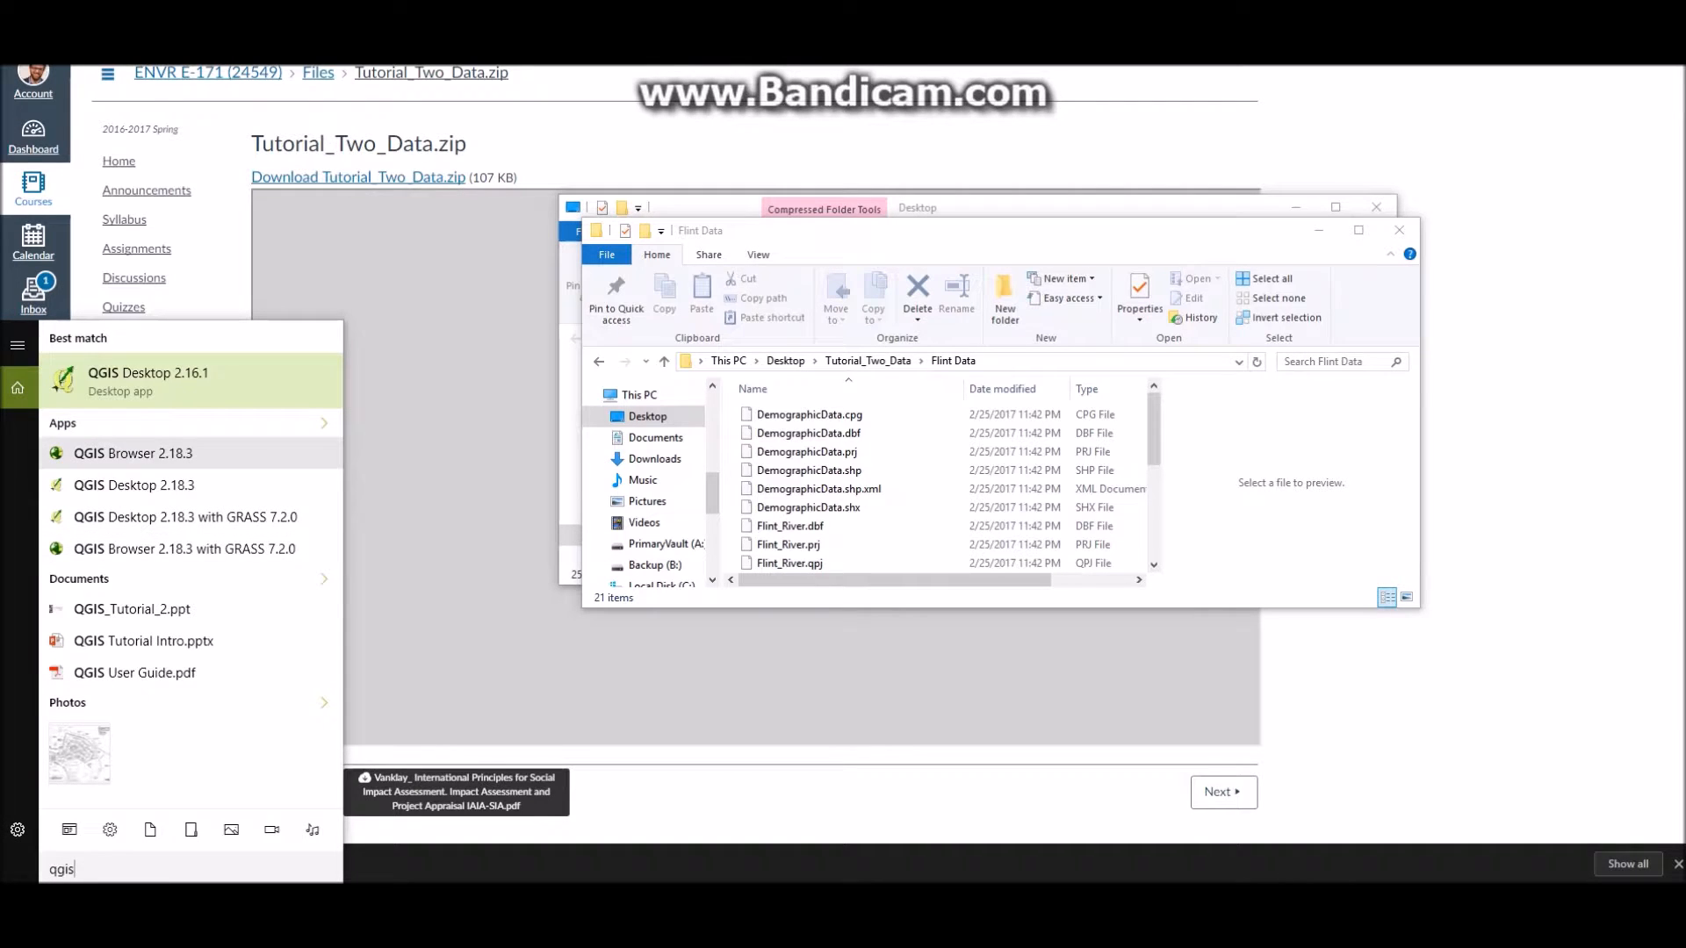
left_click(134, 484)
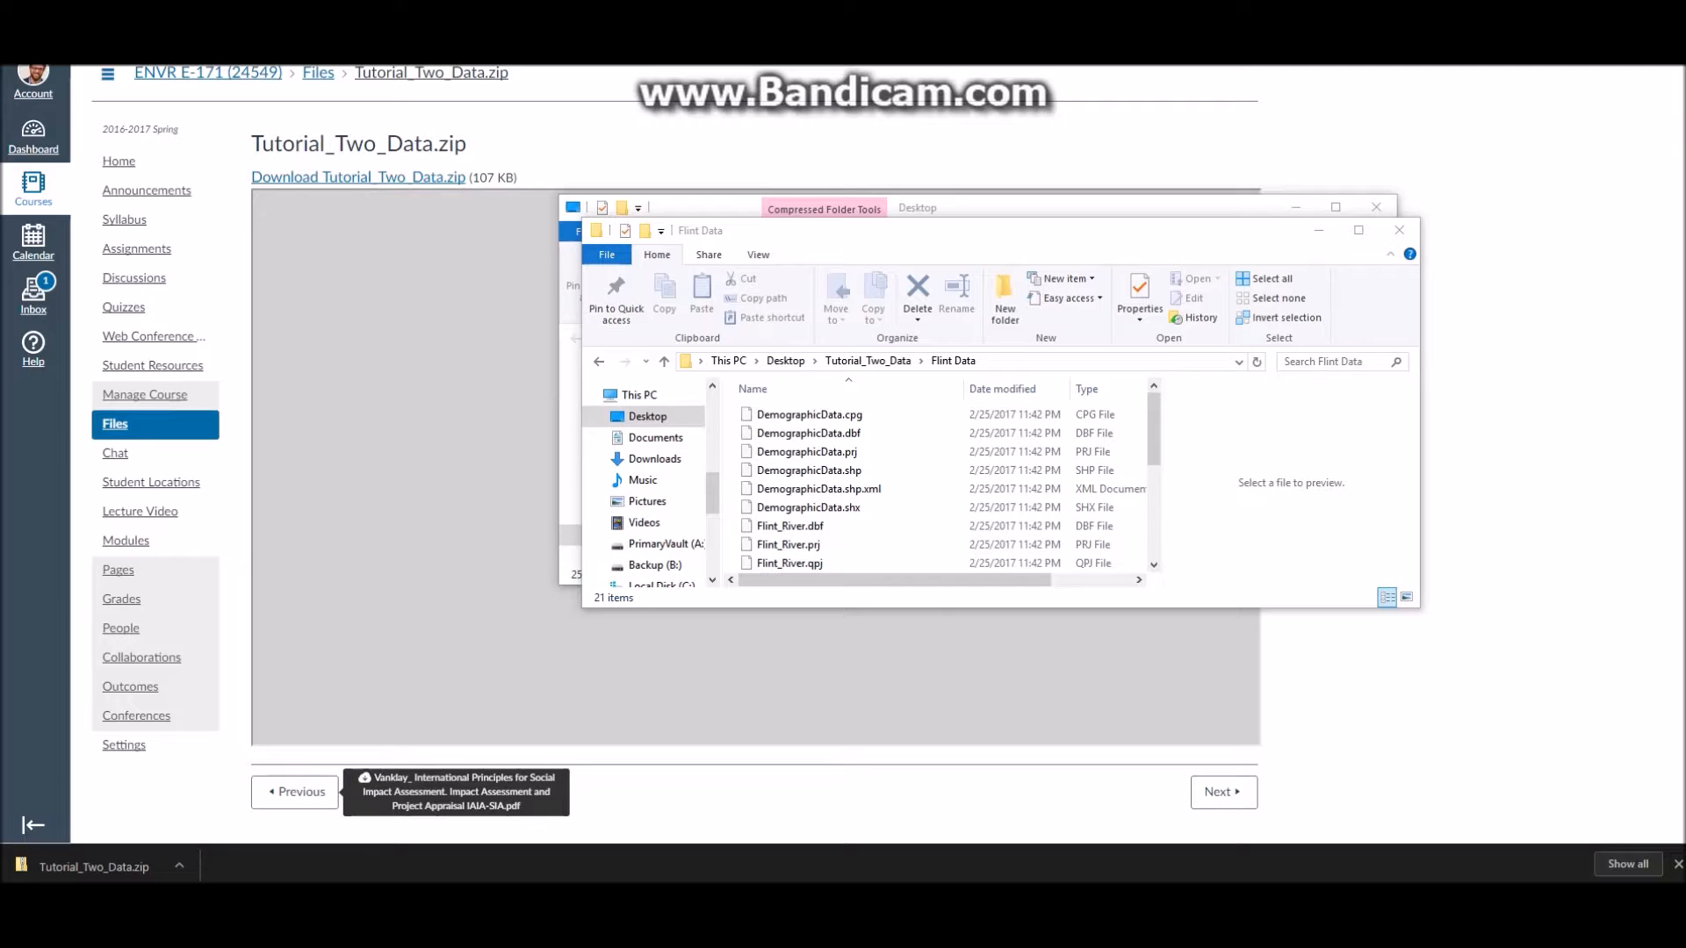
left_click_drag(843, 230, 825, 203)
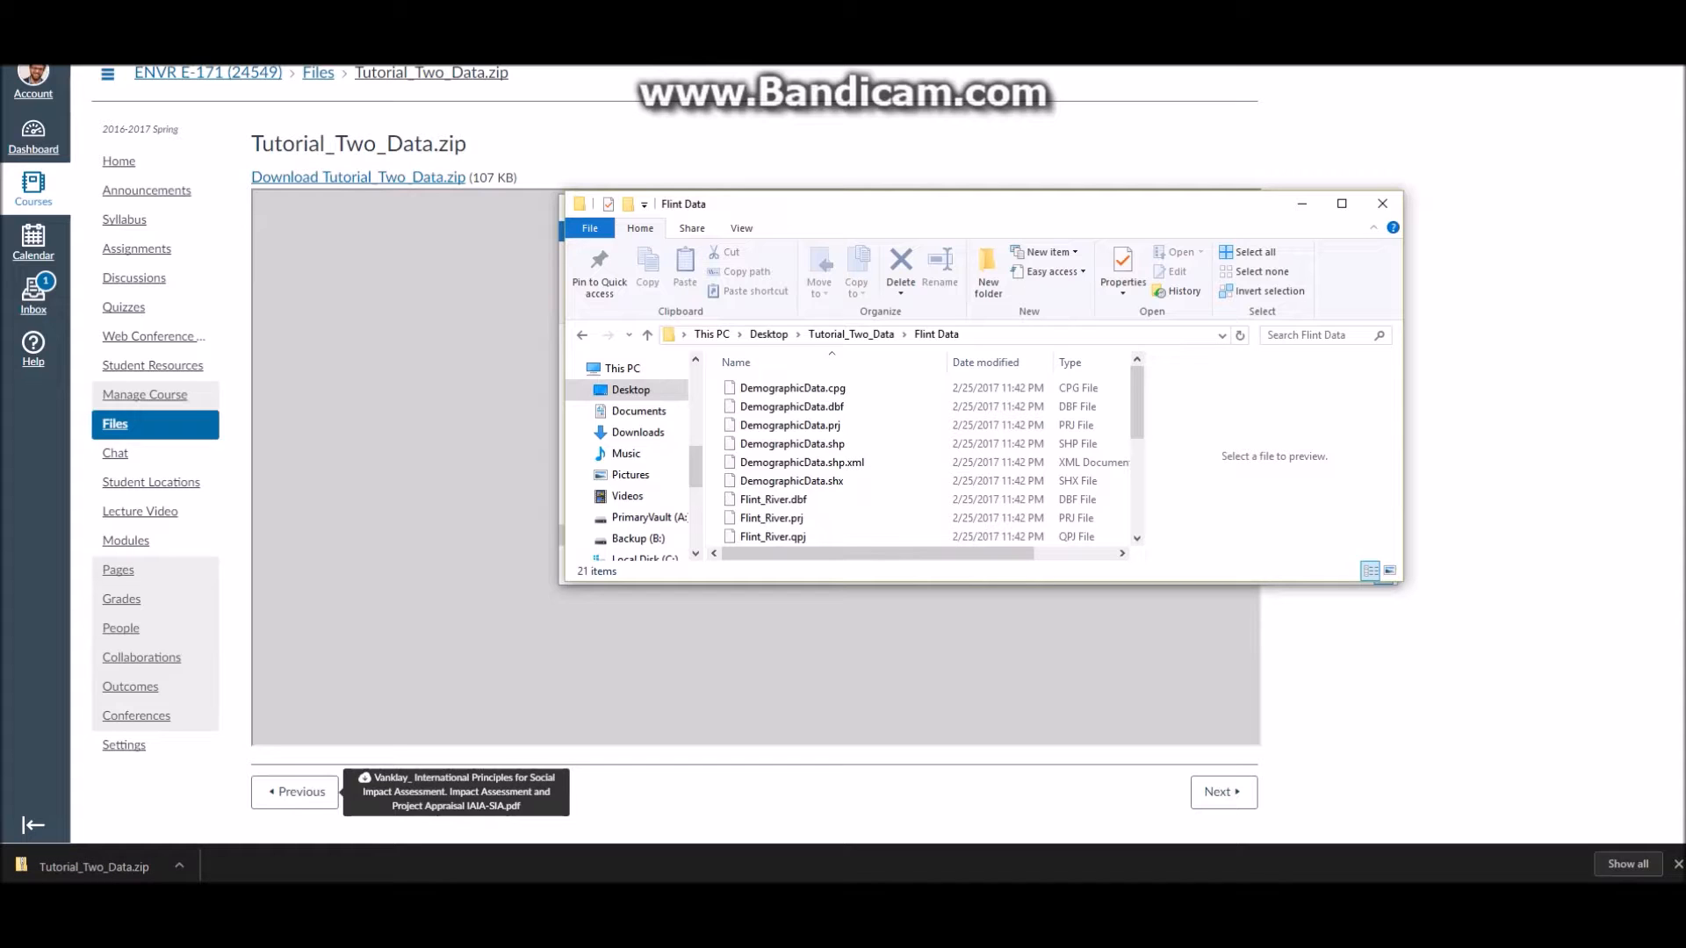
key("alt+Tab")
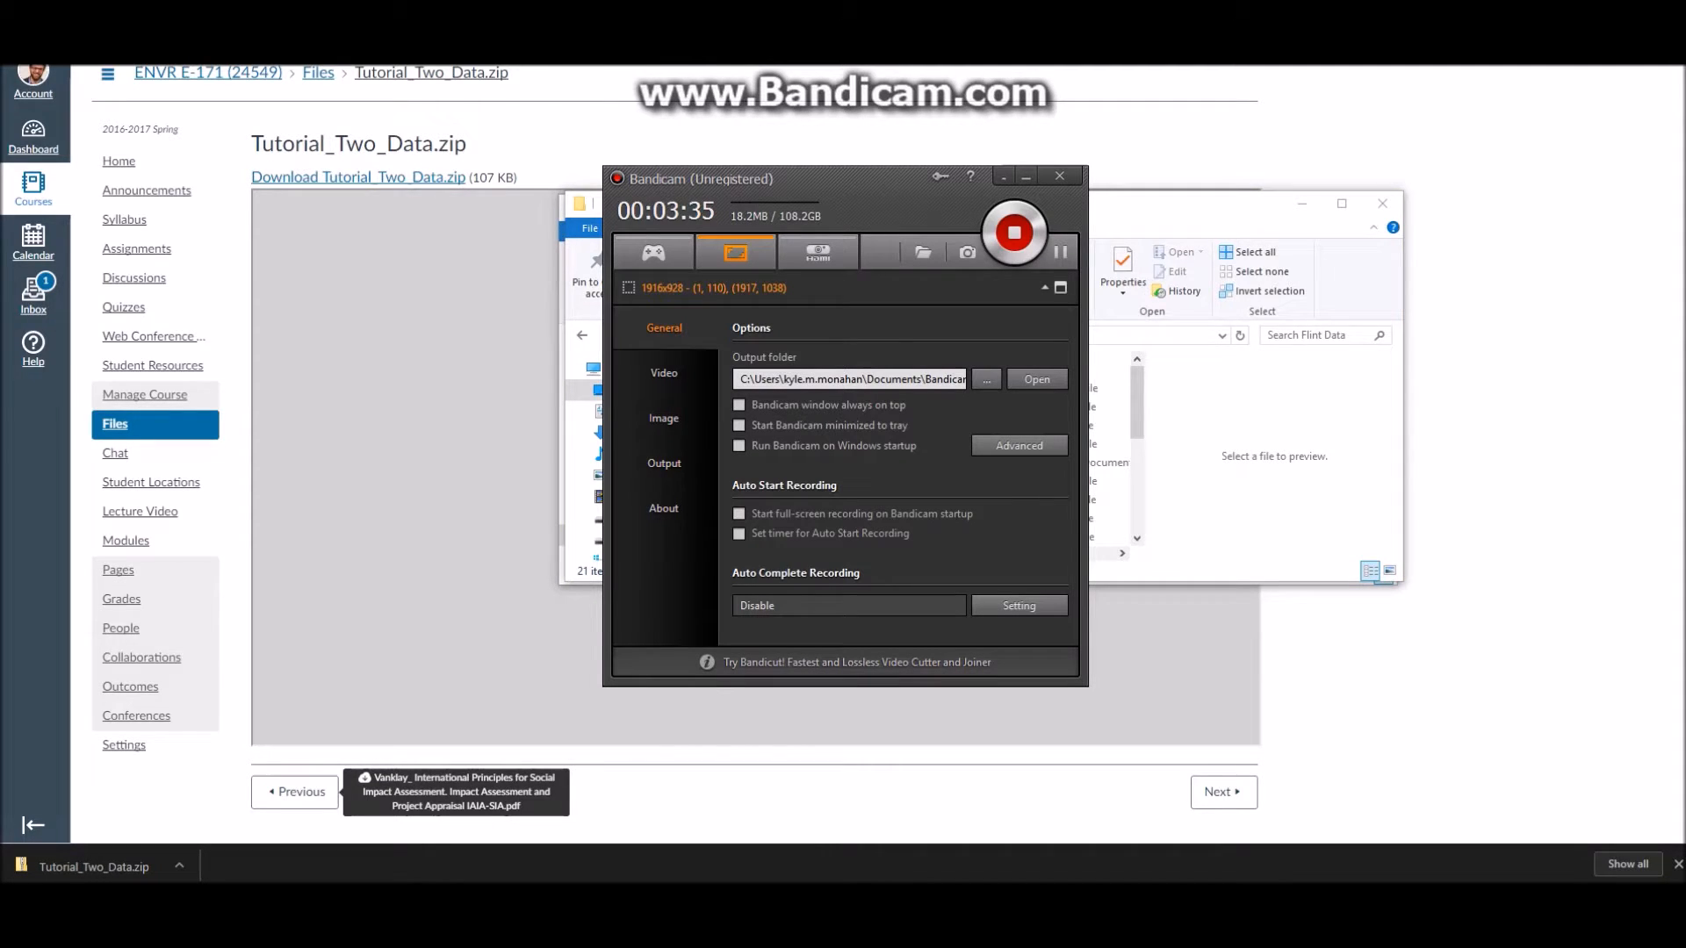
left_click(1061, 252)
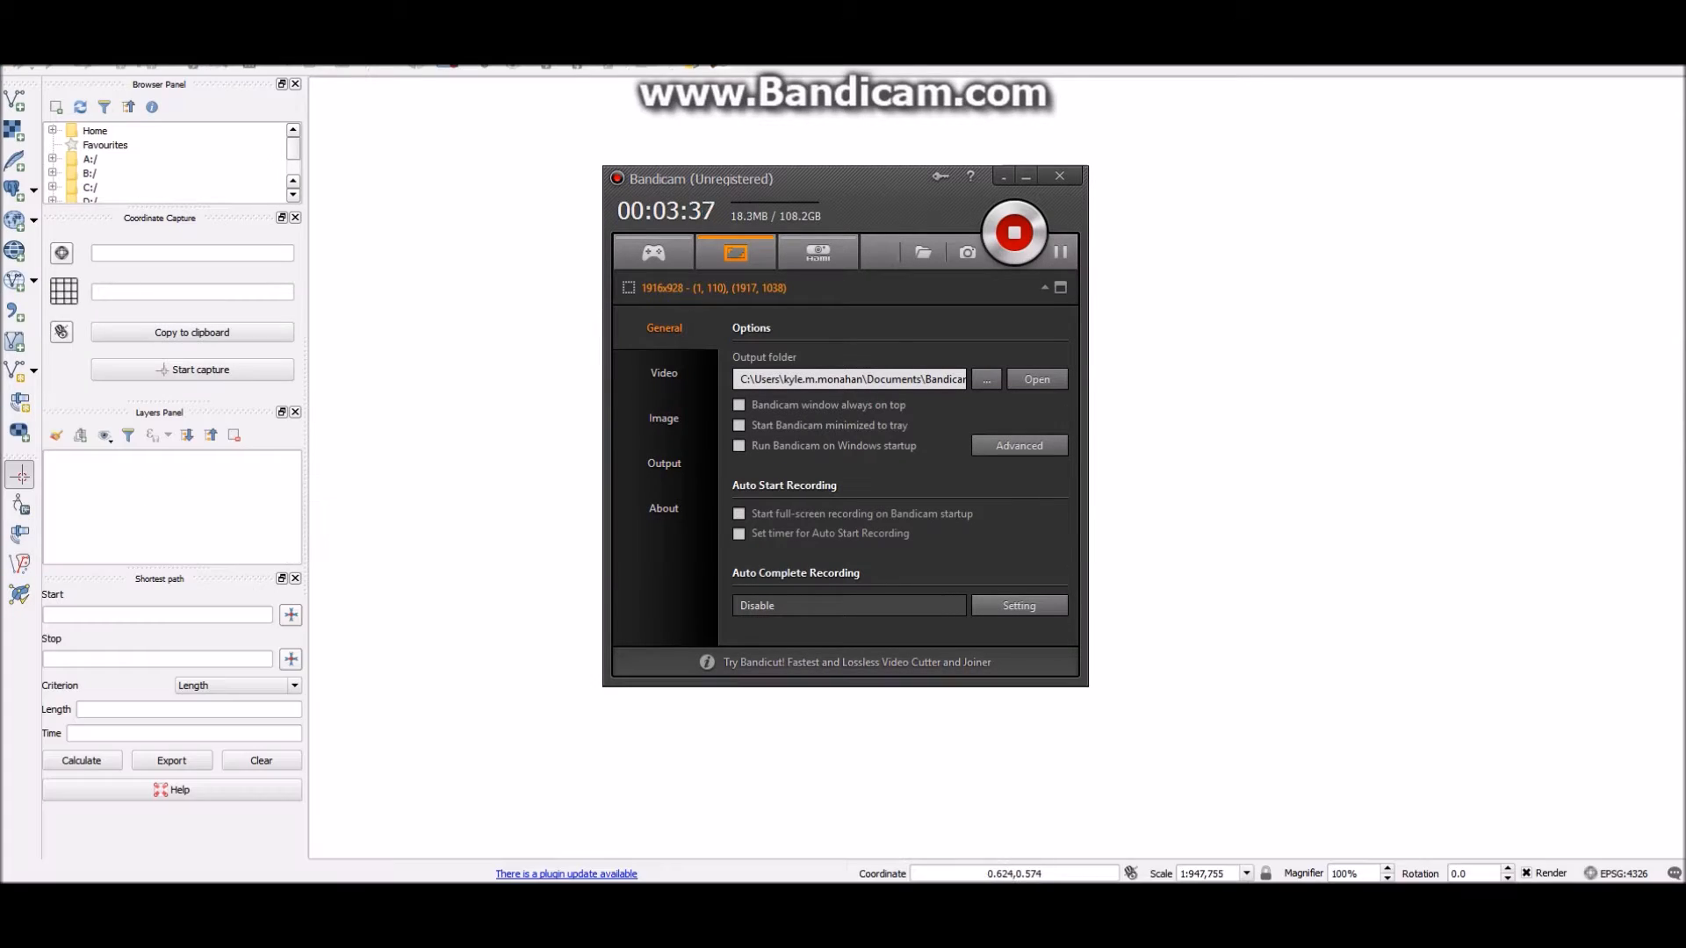
left_click(1238, 247)
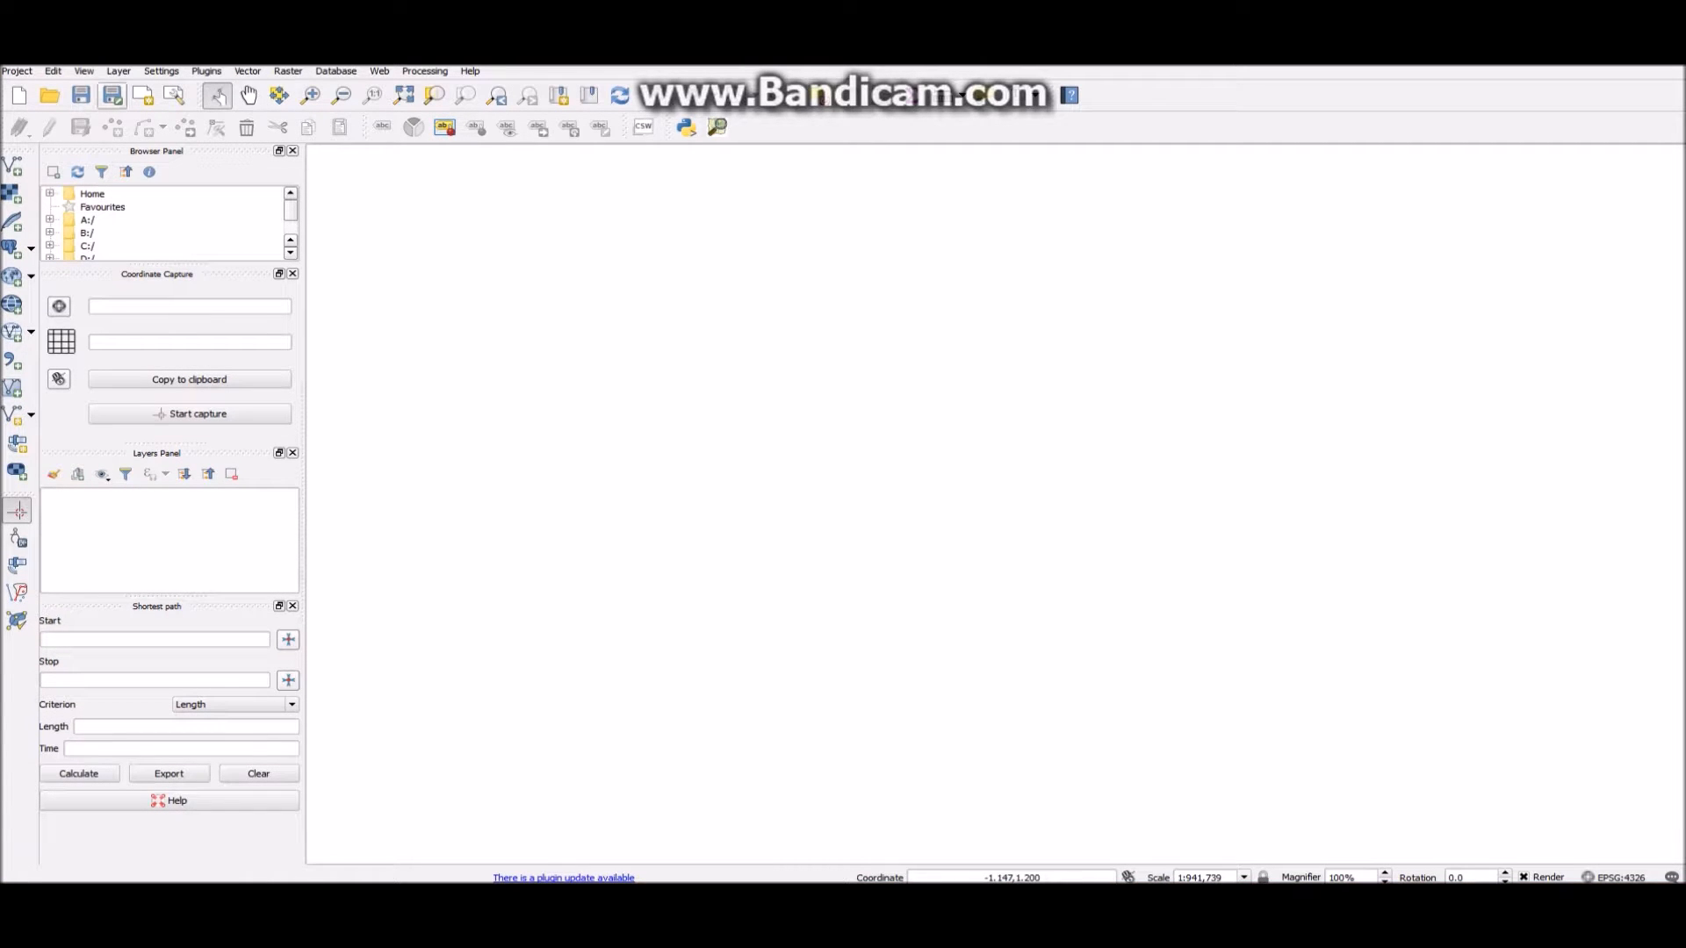
Start adding a vector layer from file and browse to the Flint Data folder inside Tutorial_Two_Data on the Desktop.
left_click(17, 71)
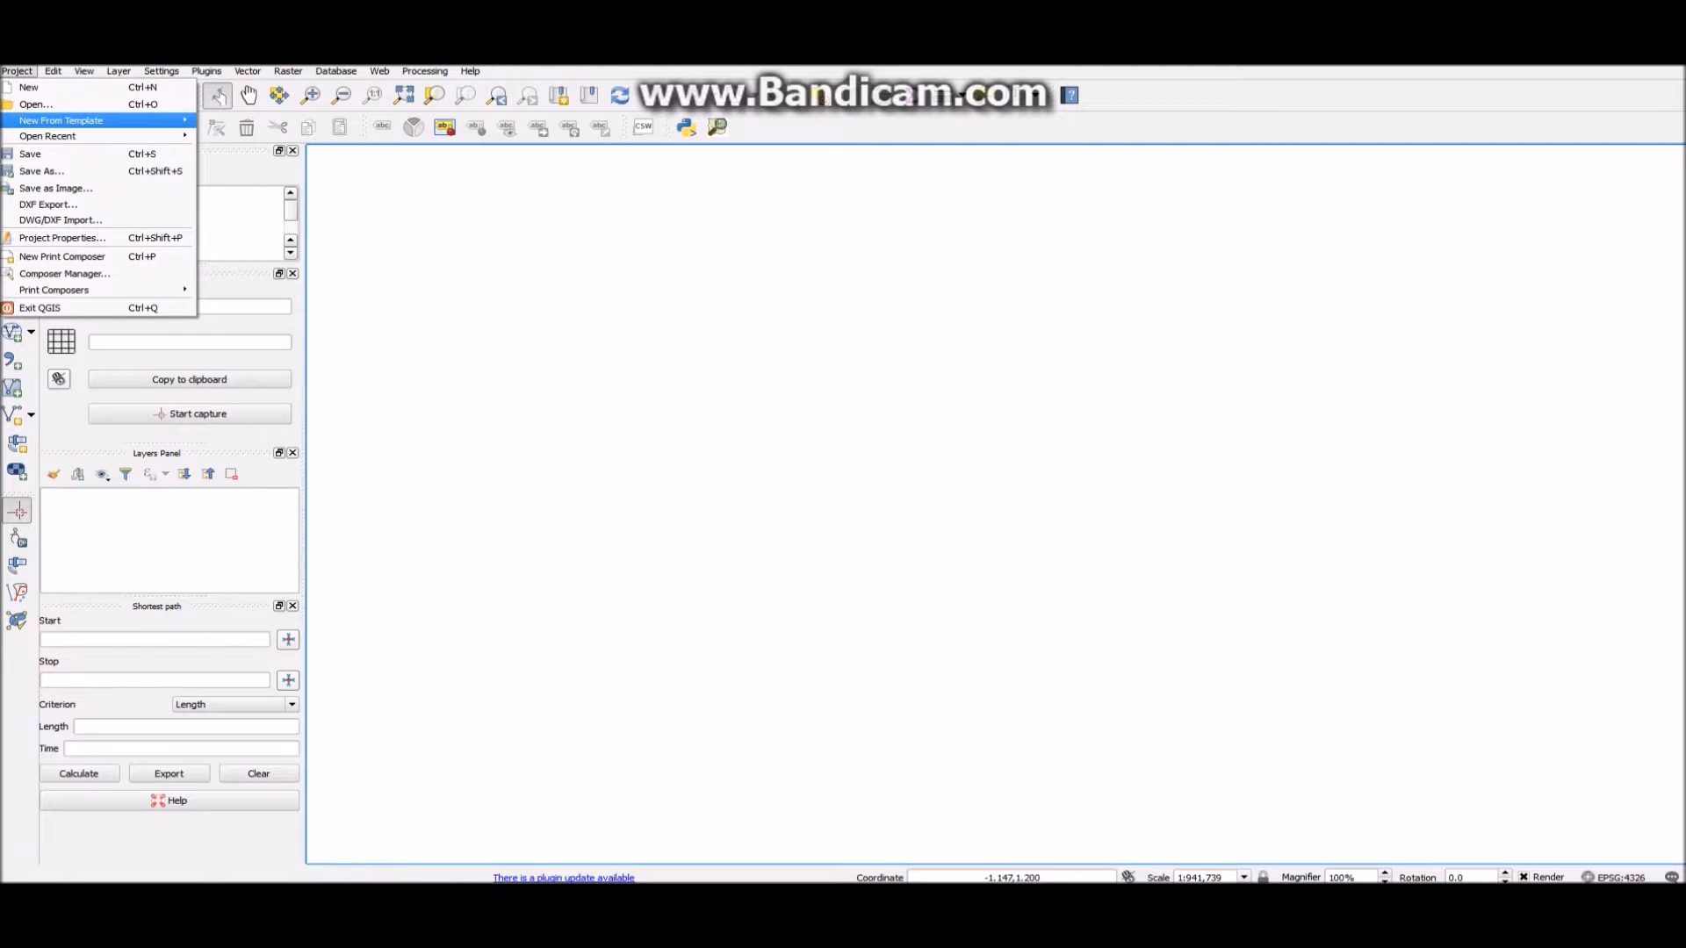
mouse_move(119, 71)
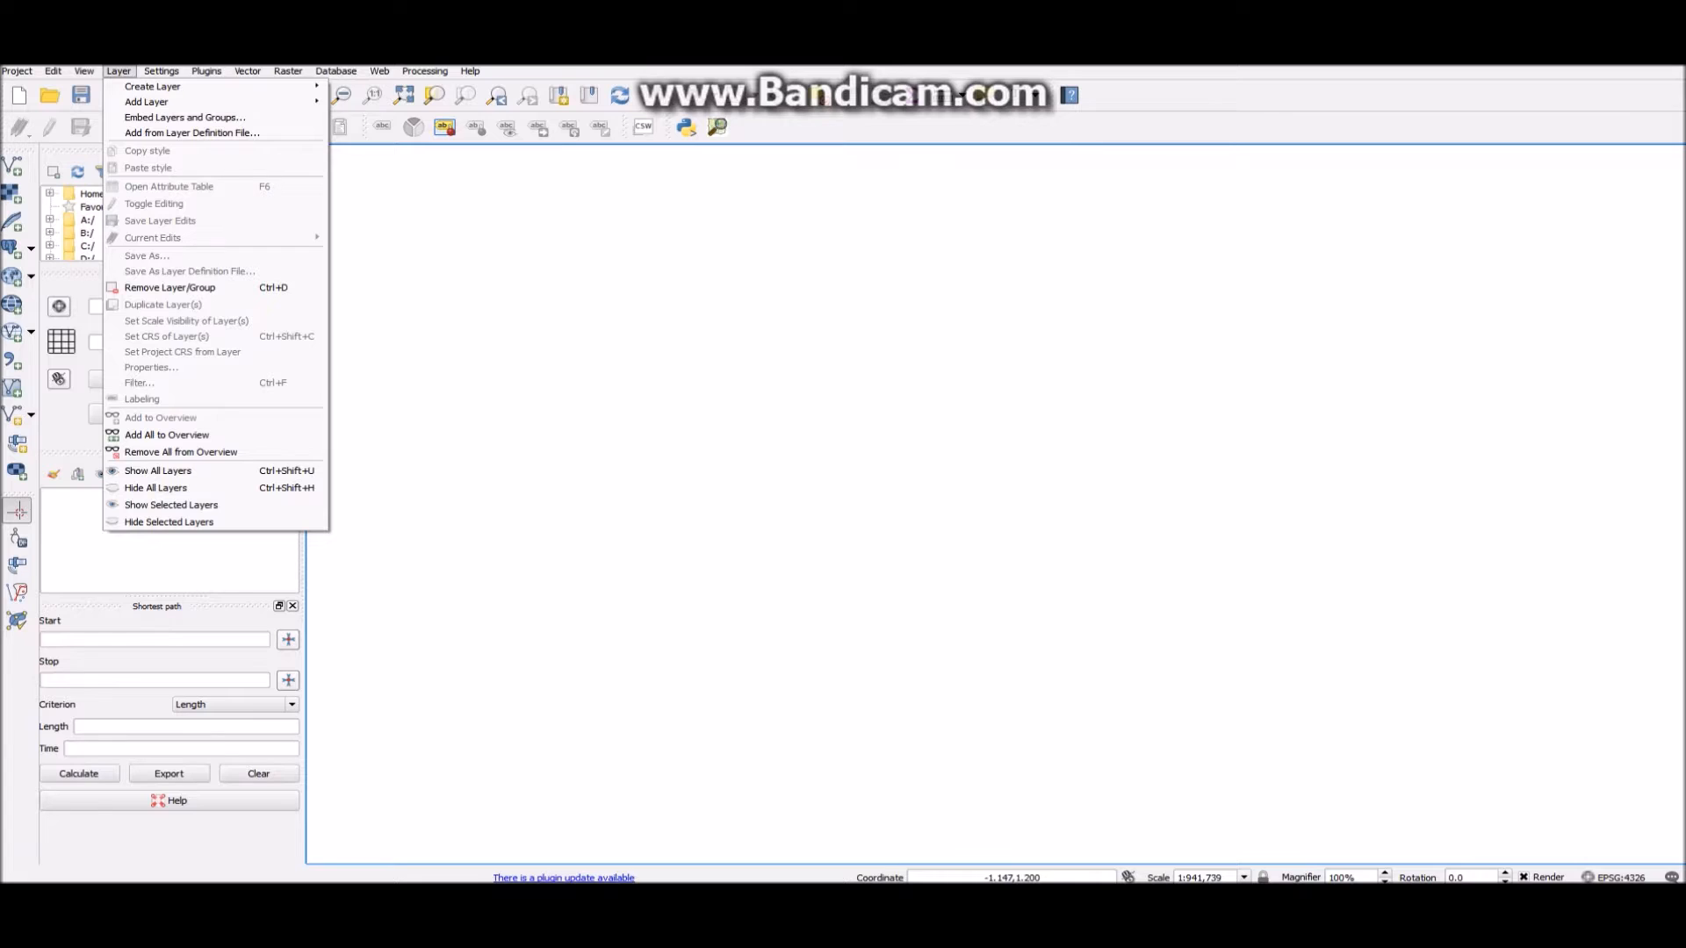
mouse_move(146, 102)
left_click(390, 103)
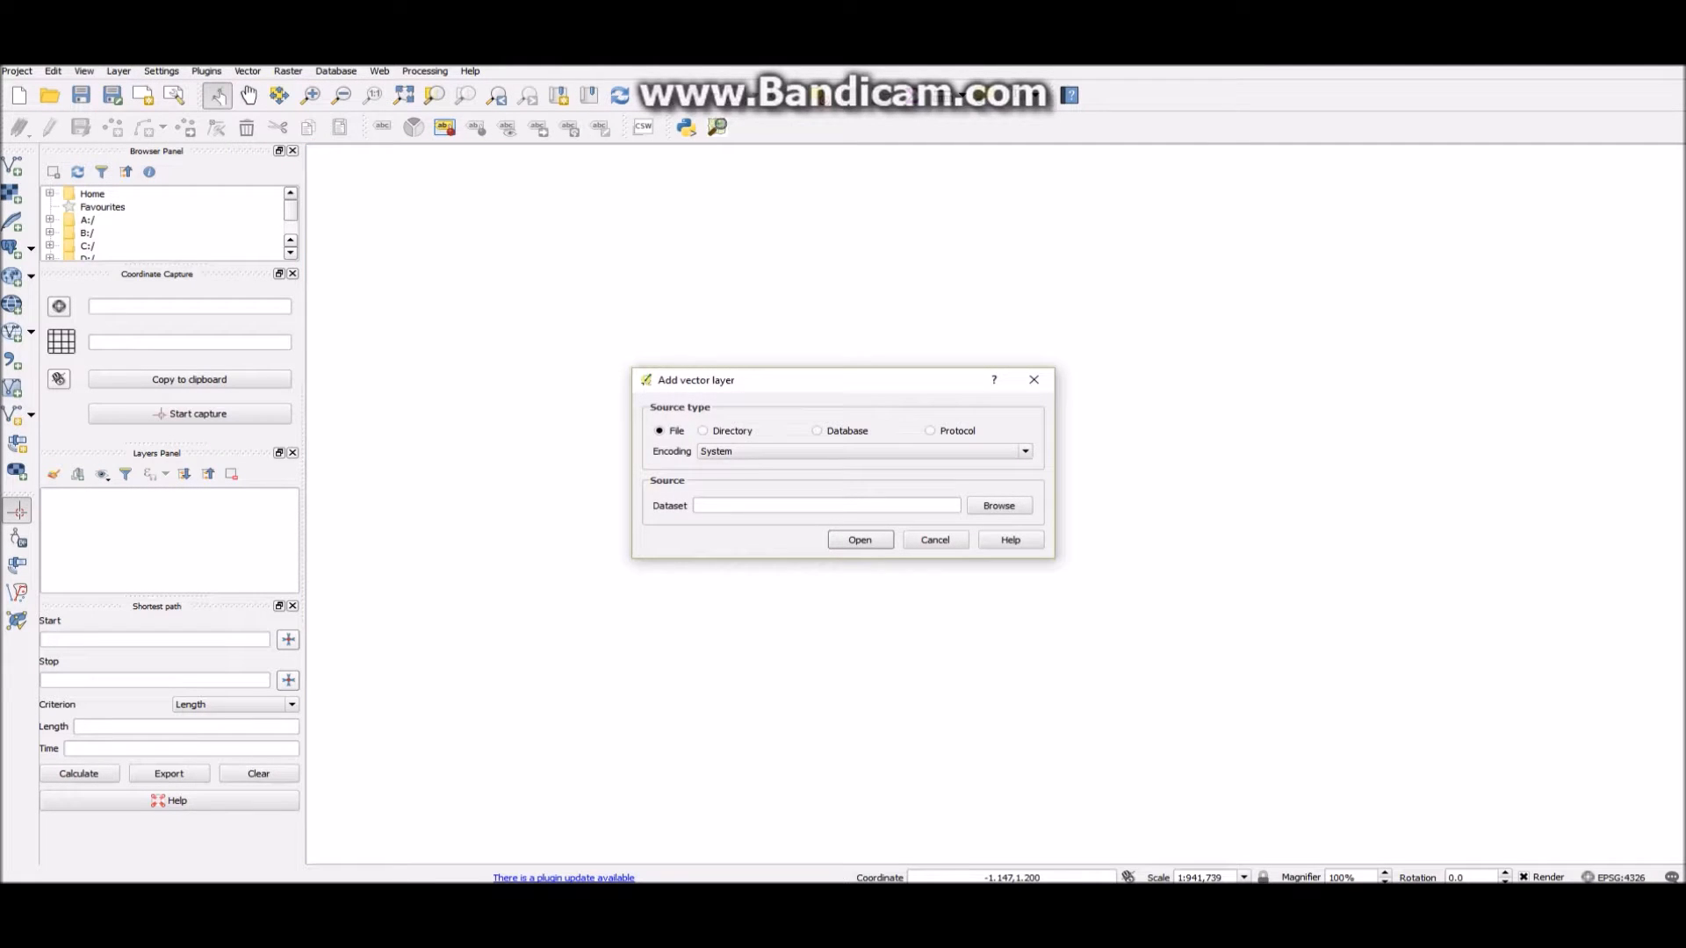
left_click(999, 506)
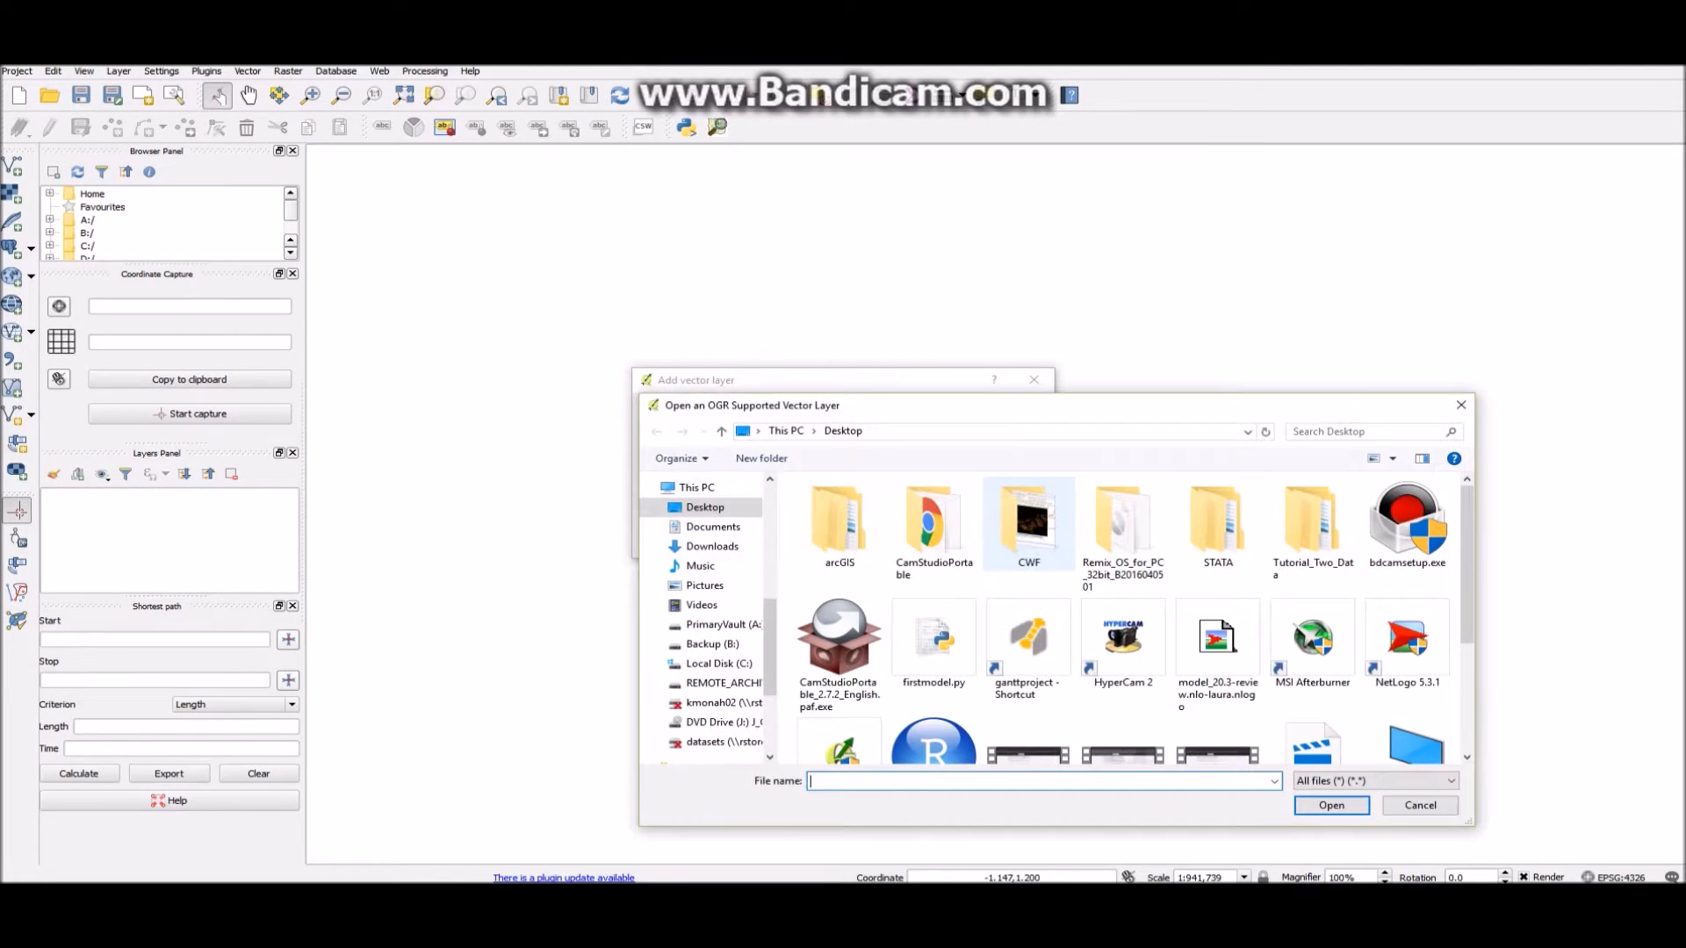
scroll(1028, 553, "down", 3)
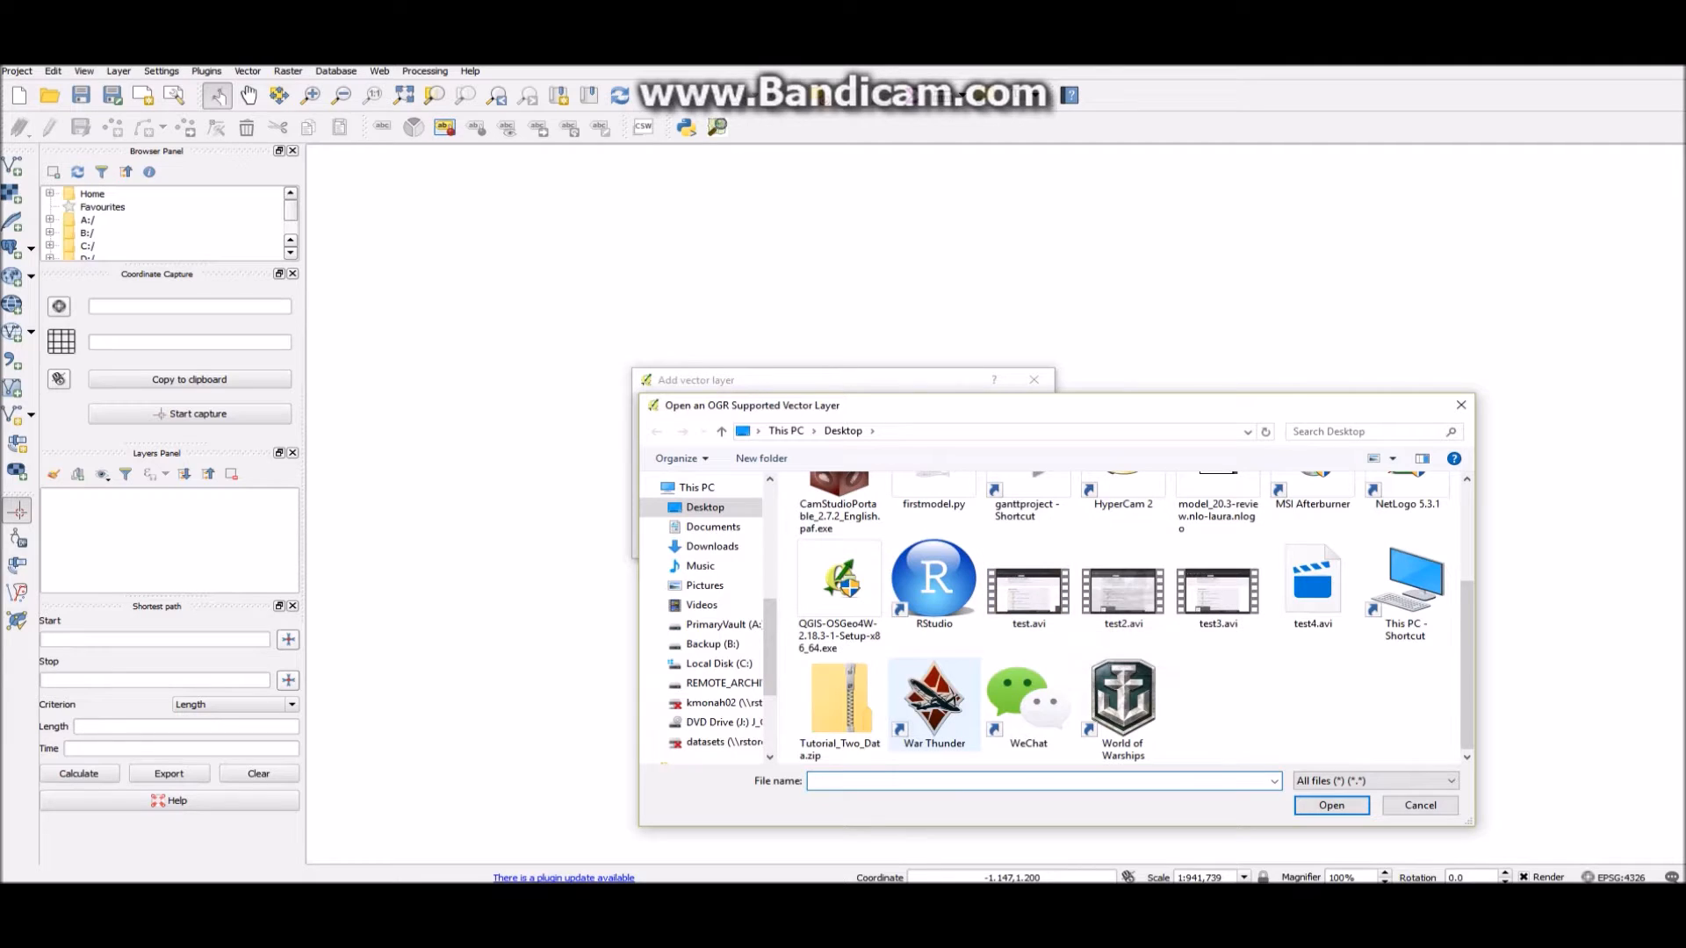
left_click(840, 709)
scroll(840, 702, "up", 3)
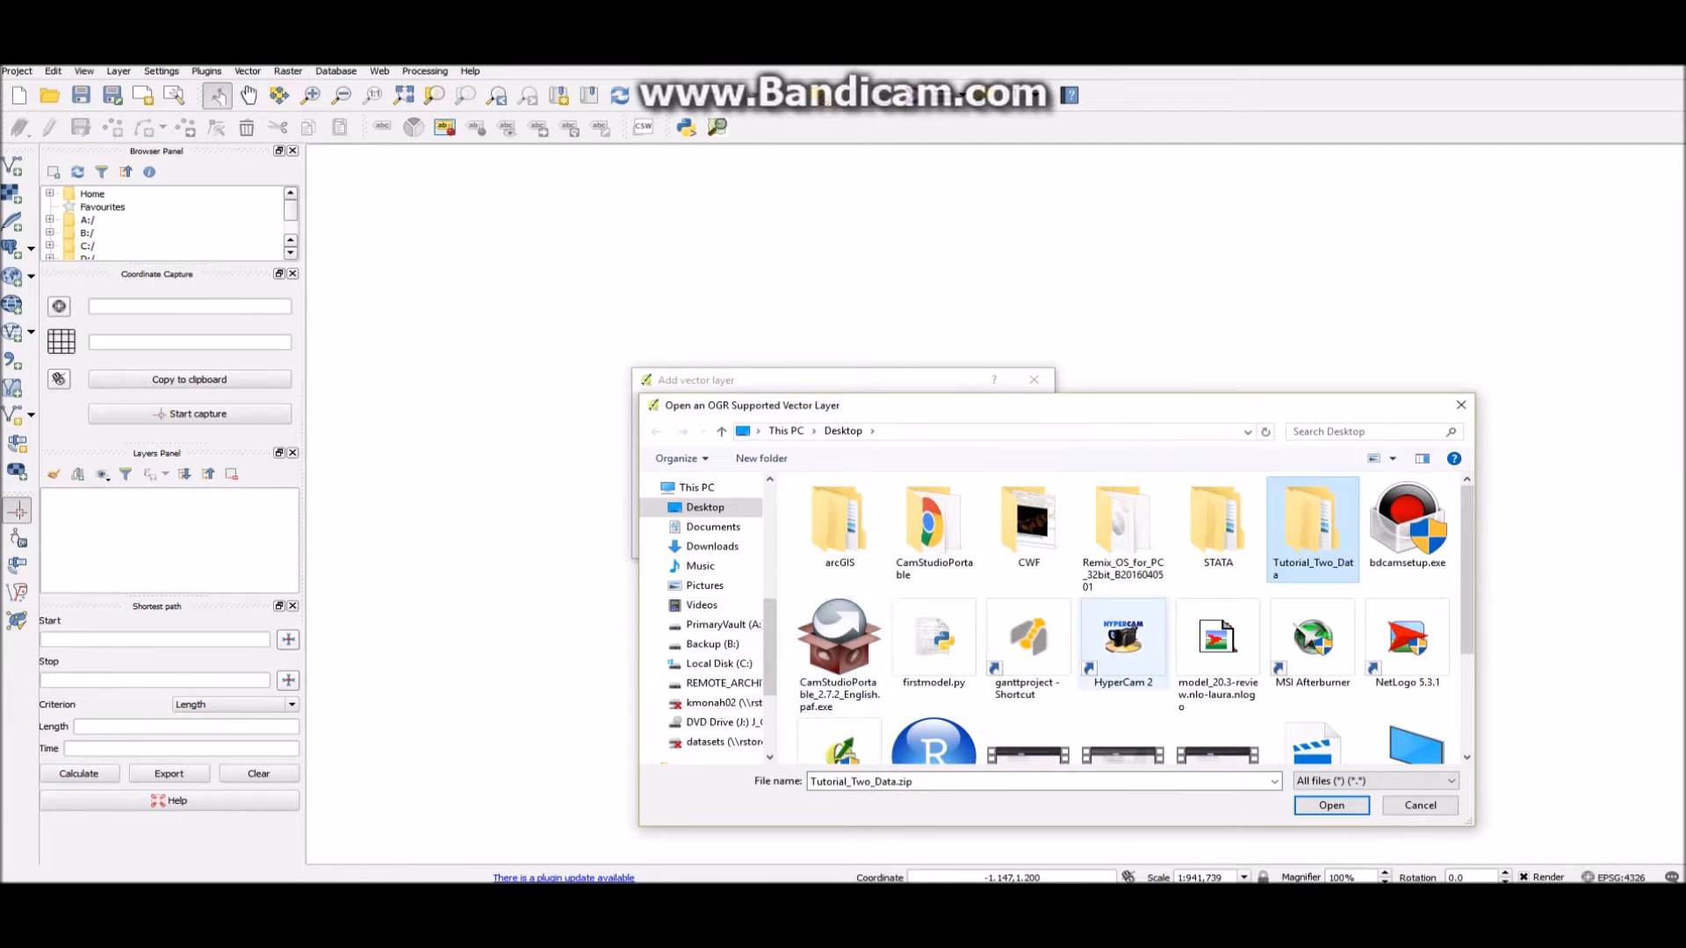
double_click(1311, 529)
double_click(836, 506)
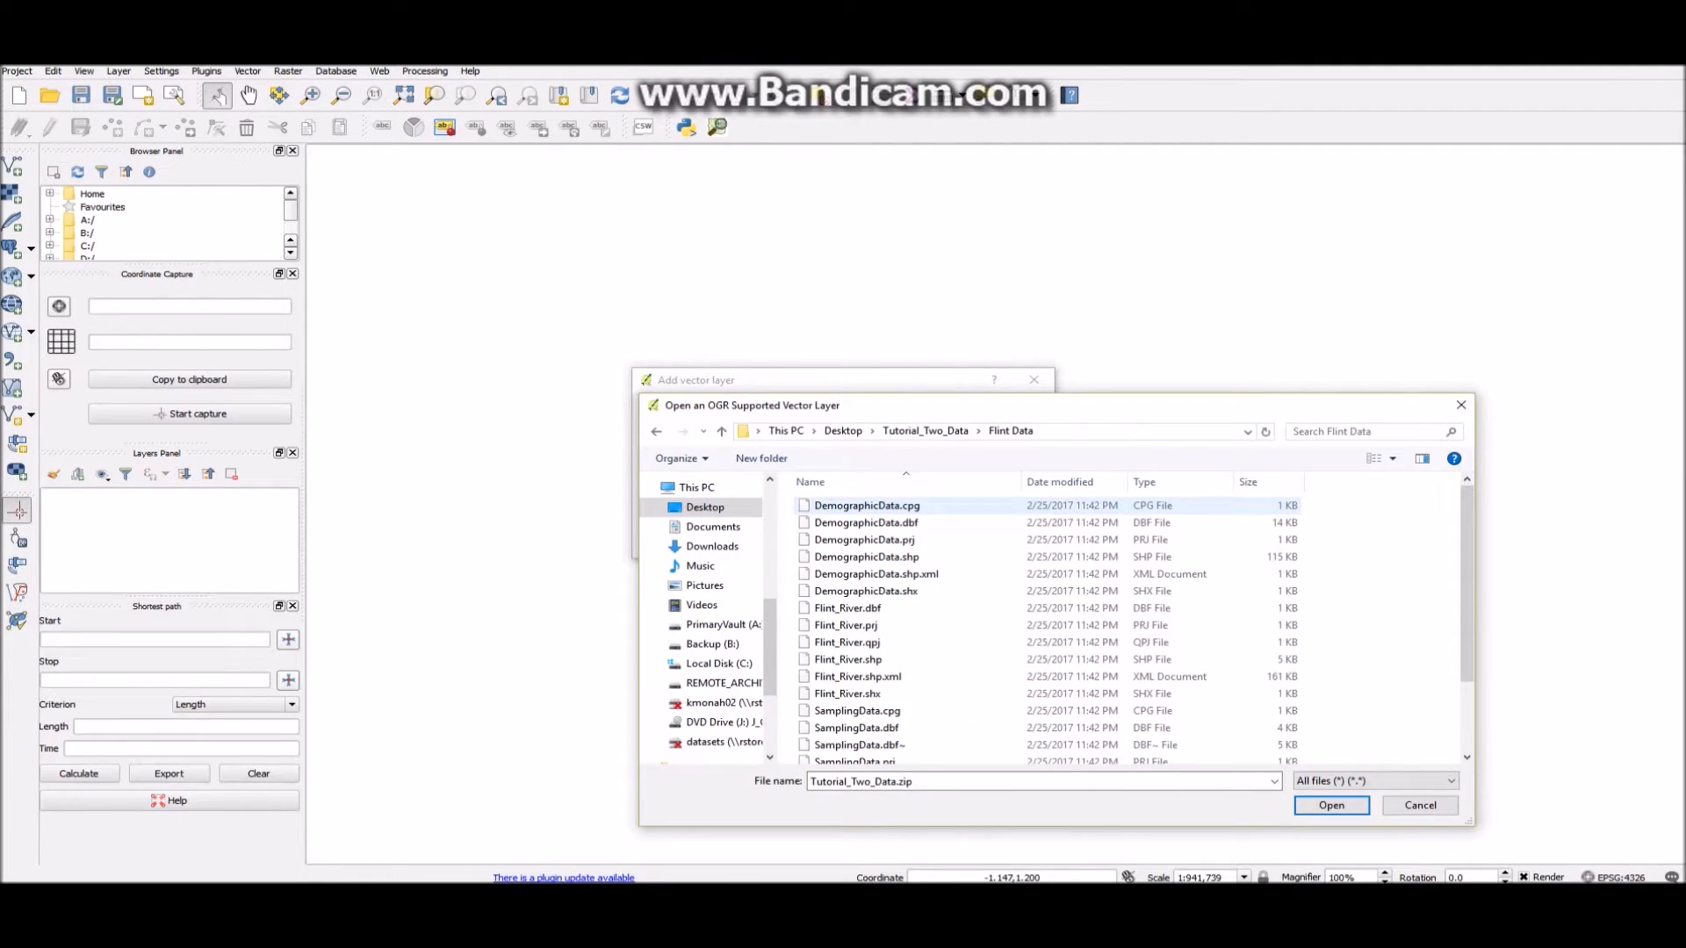
Add all files in the Flint Data folder to the project as vector layers.
key("ctrl+a")
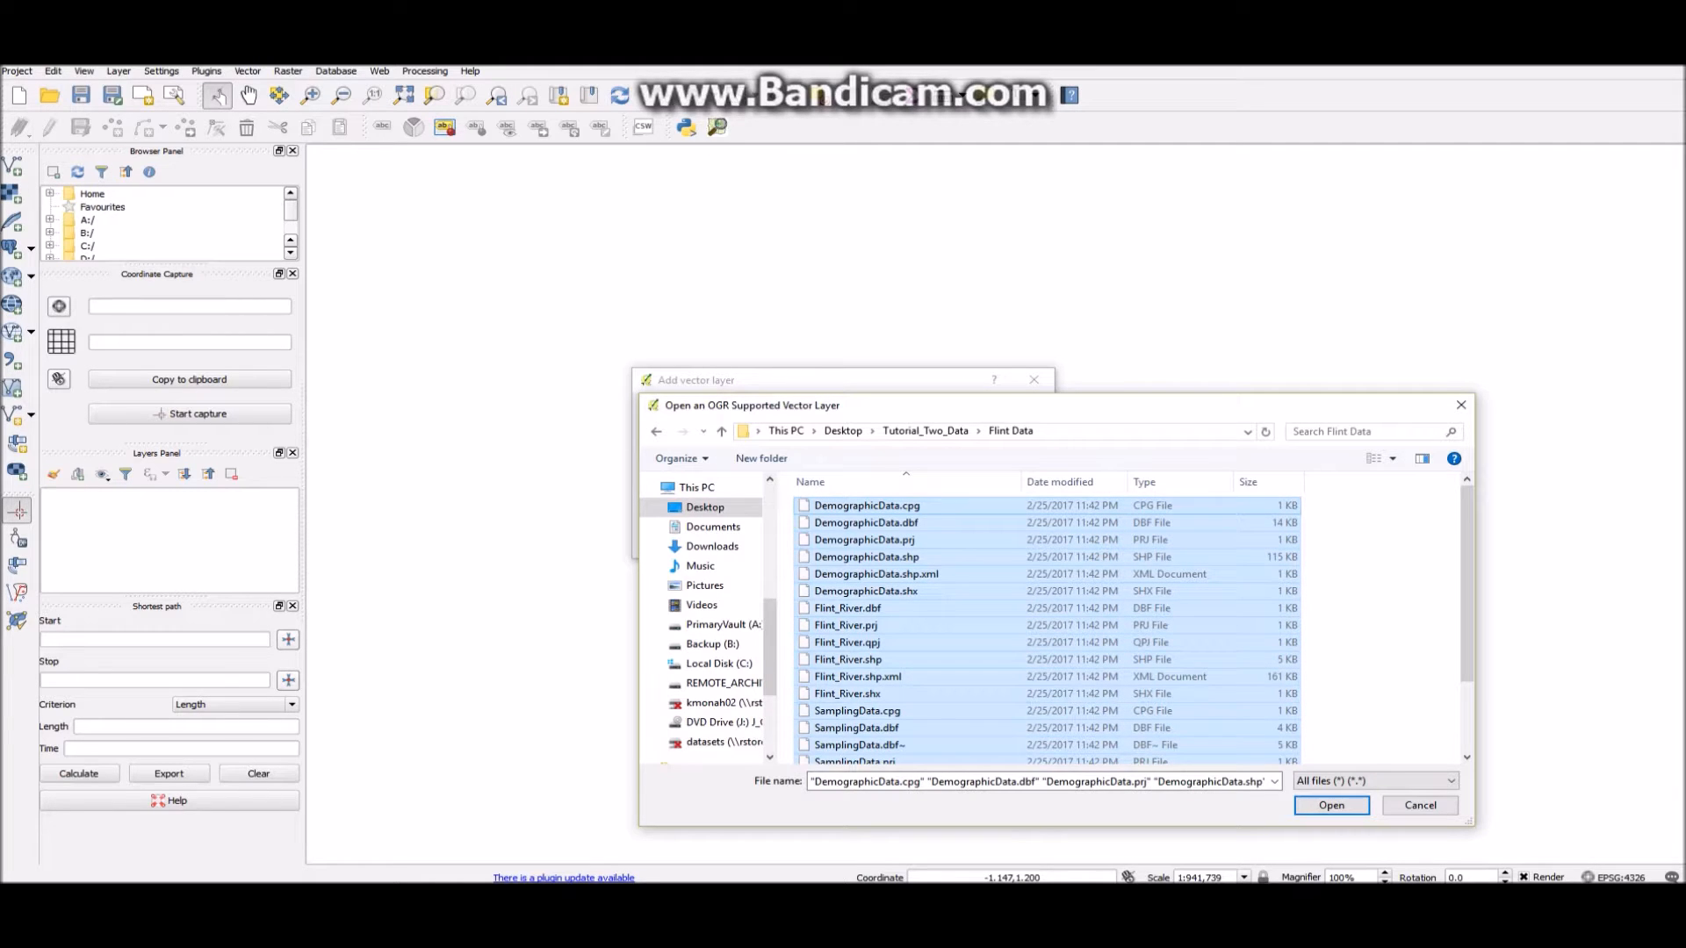
key("Tab")
left_click(1331, 805)
left_click(859, 540)
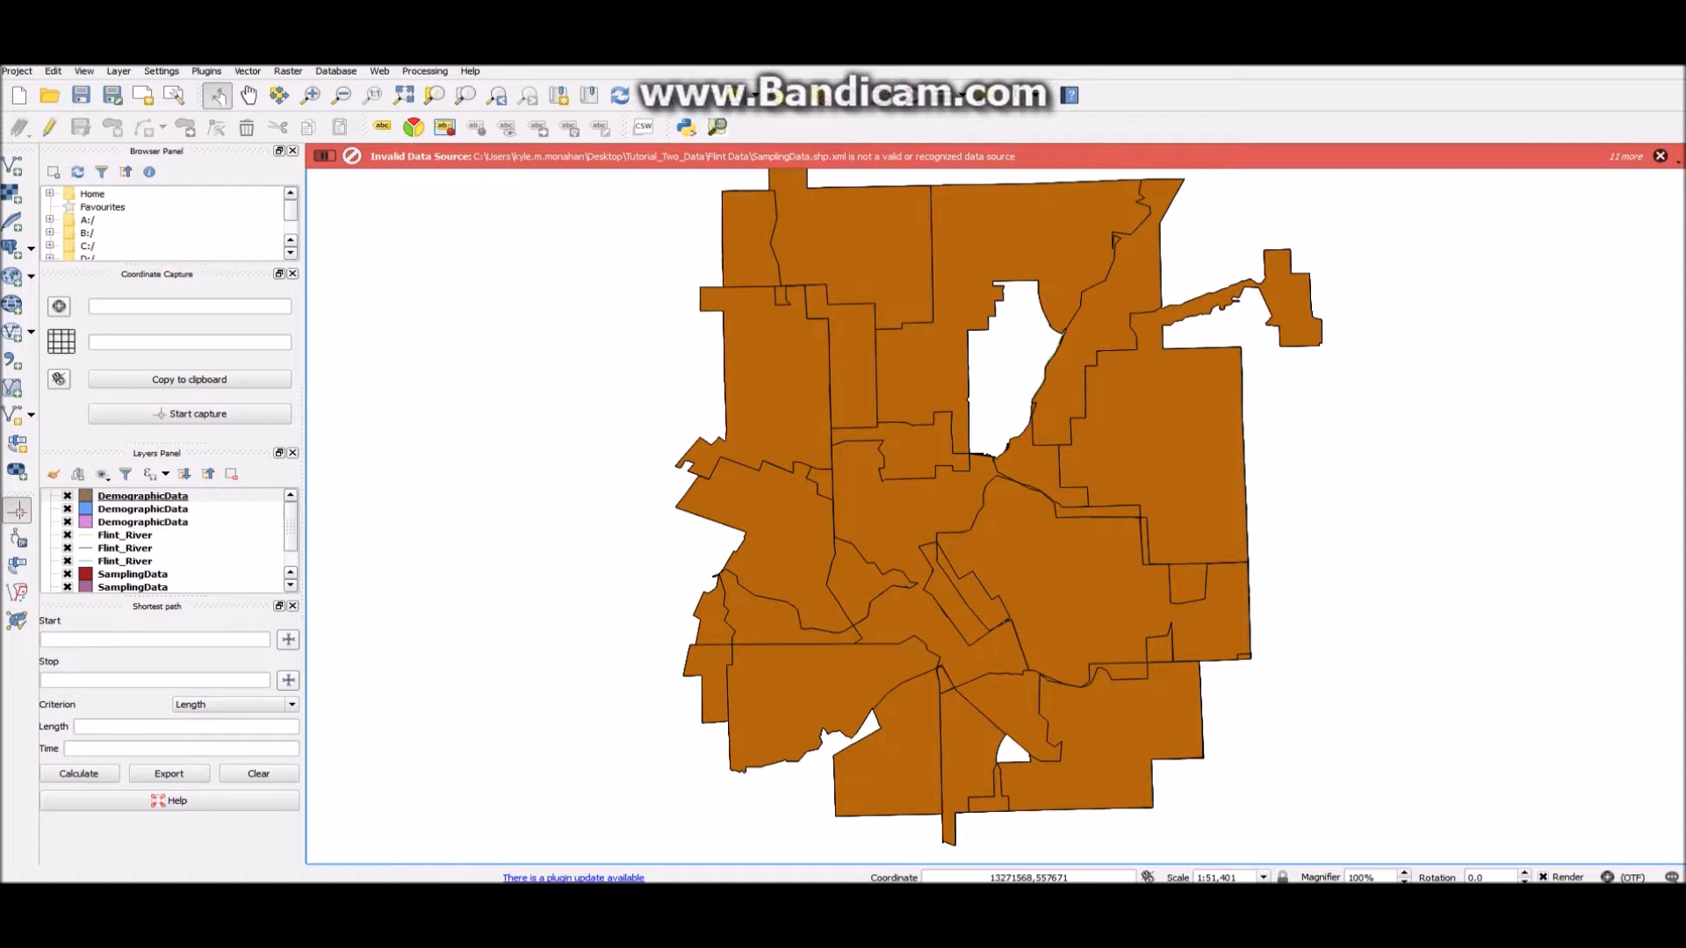
Look through the loaded DemographicData, Flint_River and SamplingData layers in the layer list.
left_click(143, 509)
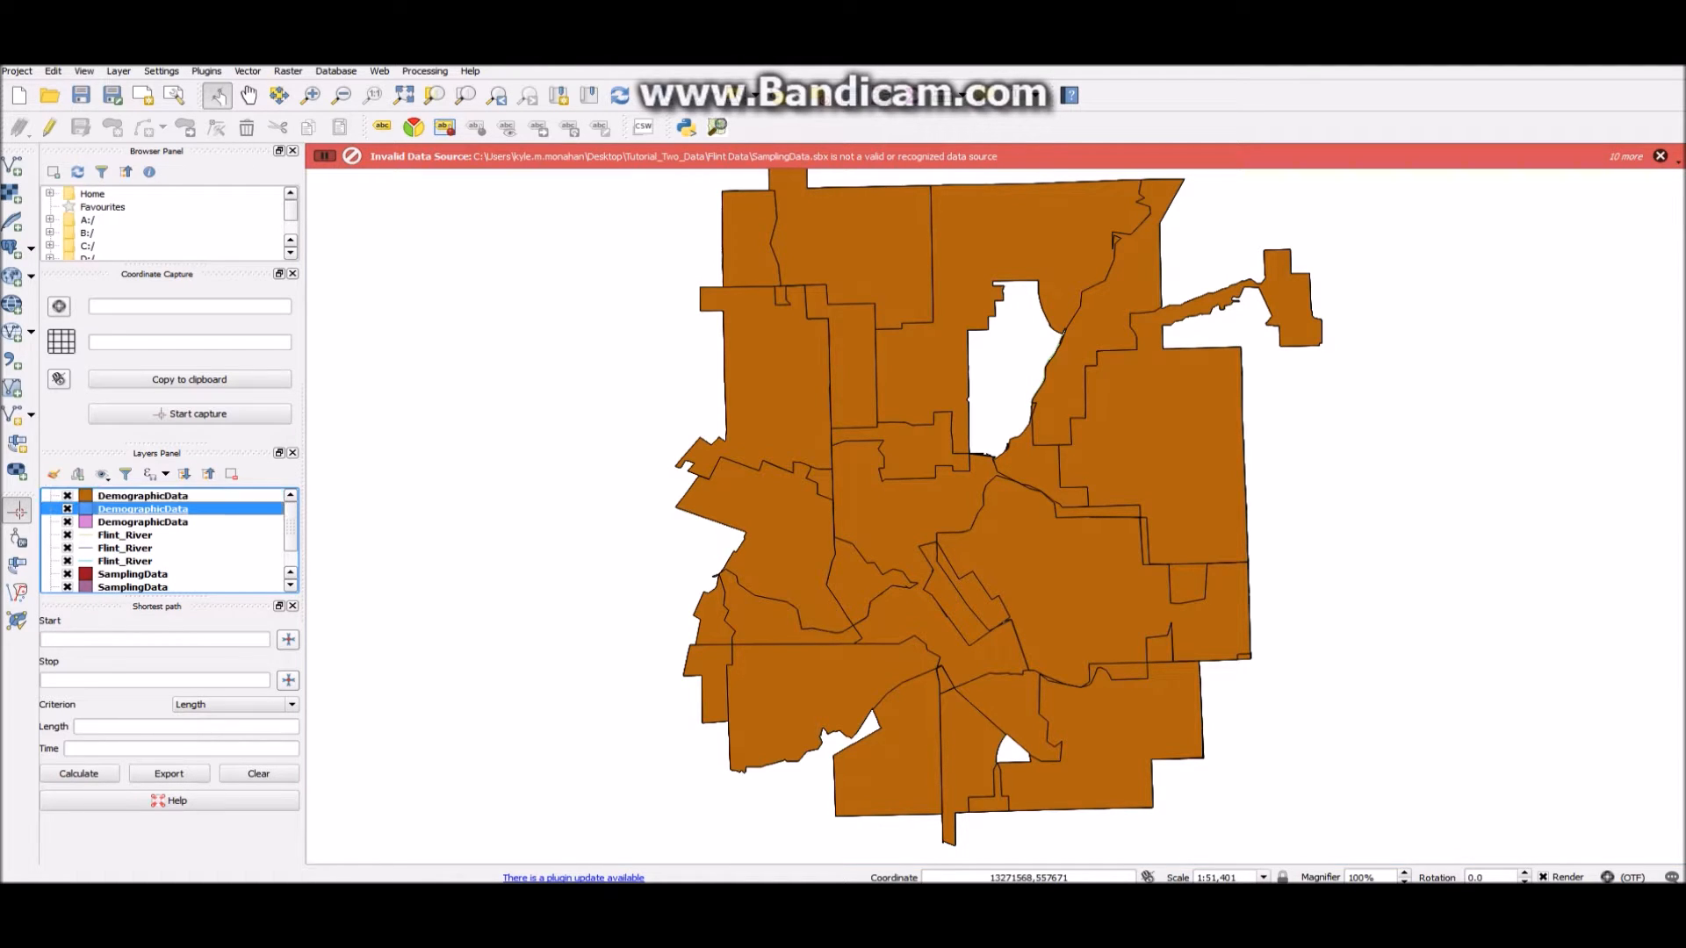
left_click(125, 535)
left_click(124, 548)
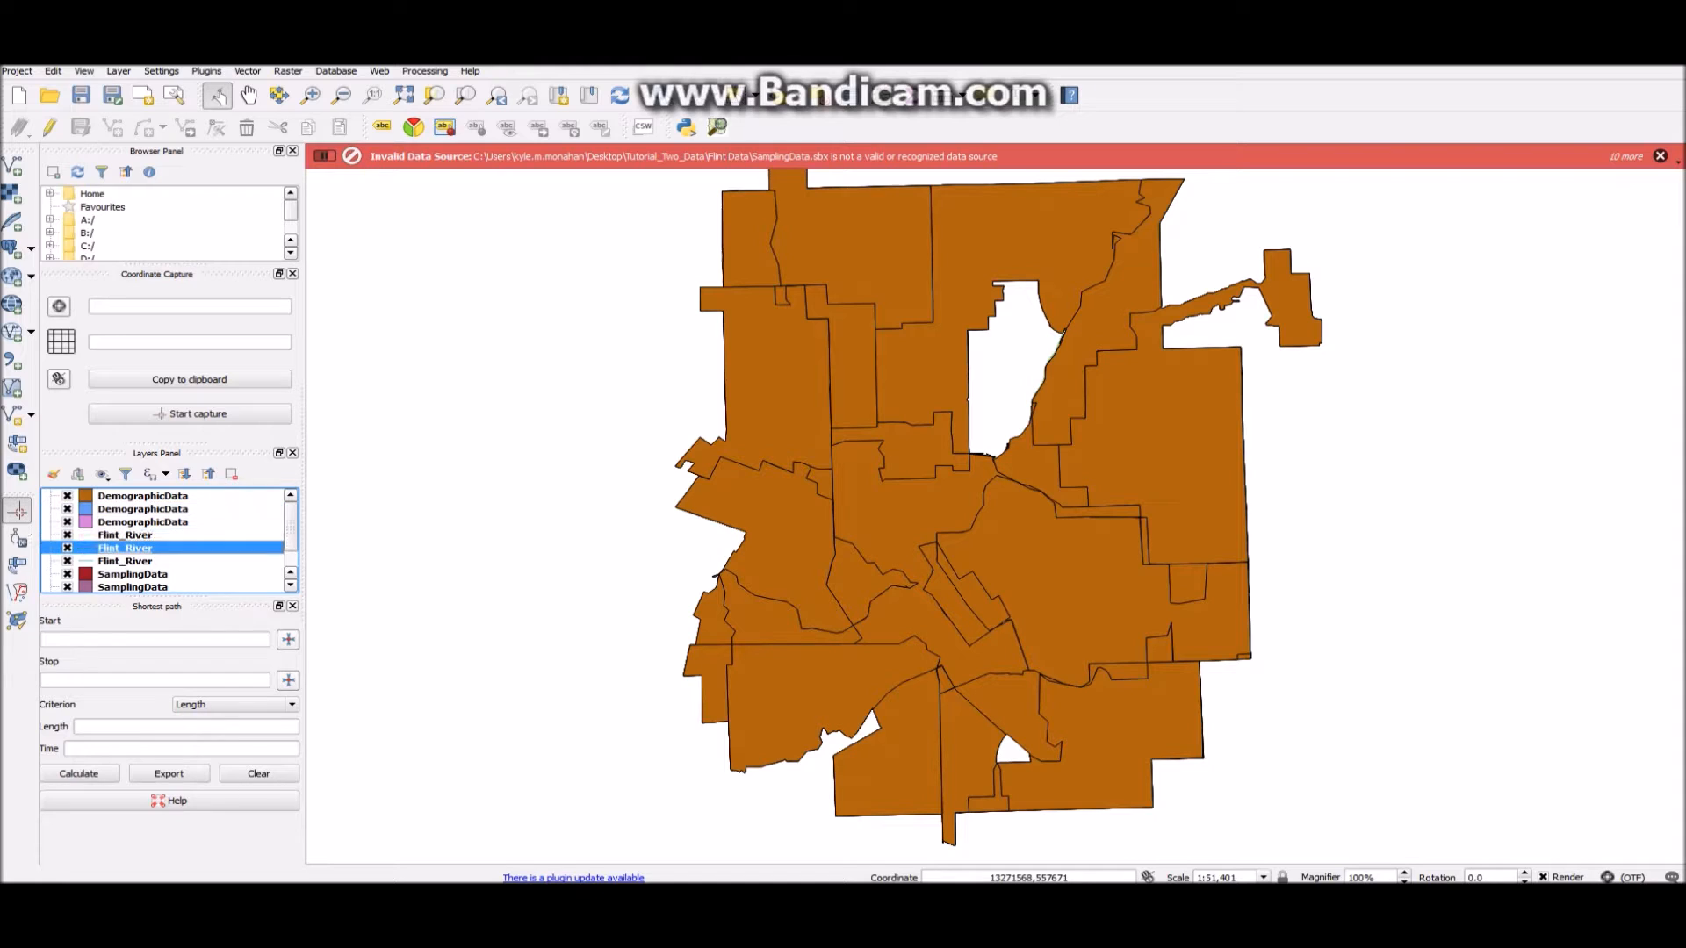
left_click(143, 496)
scroll(143, 539, "down", 2)
left_click(133, 547)
left_click(132, 561)
left_click(125, 509)
scroll(124, 509, "up", 1)
left_click(142, 496)
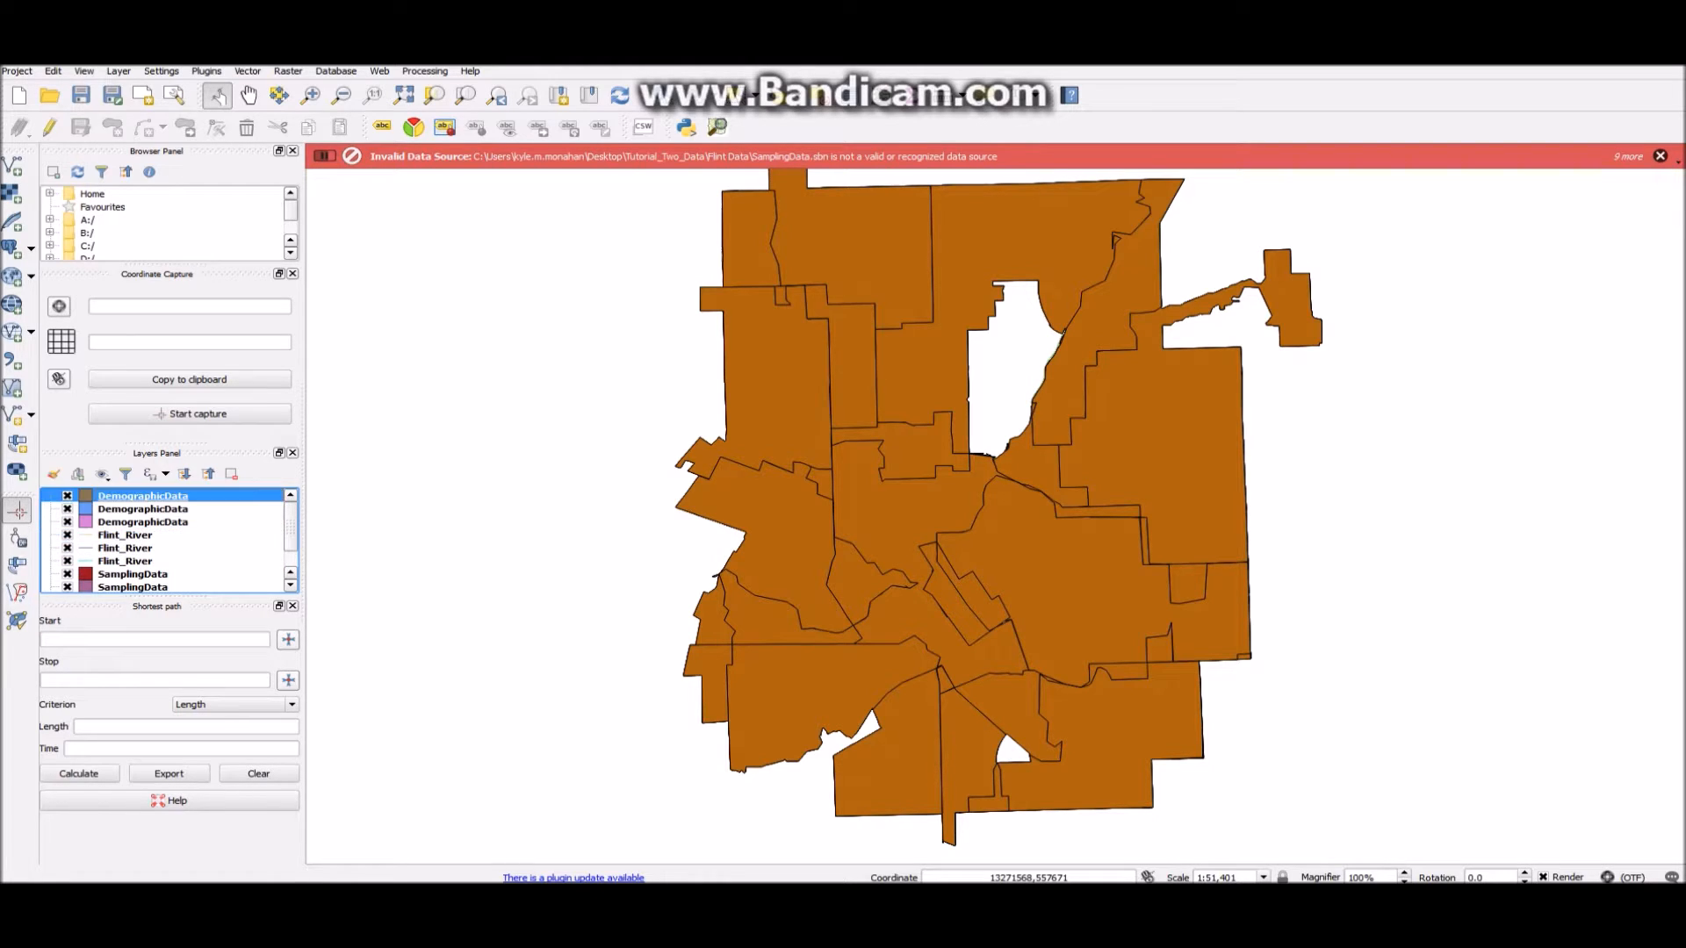
Try a Gradient fill as the symbol layer type of the topmost DemographicData layer and view its second gradient colour's settings.
double_click(142, 496)
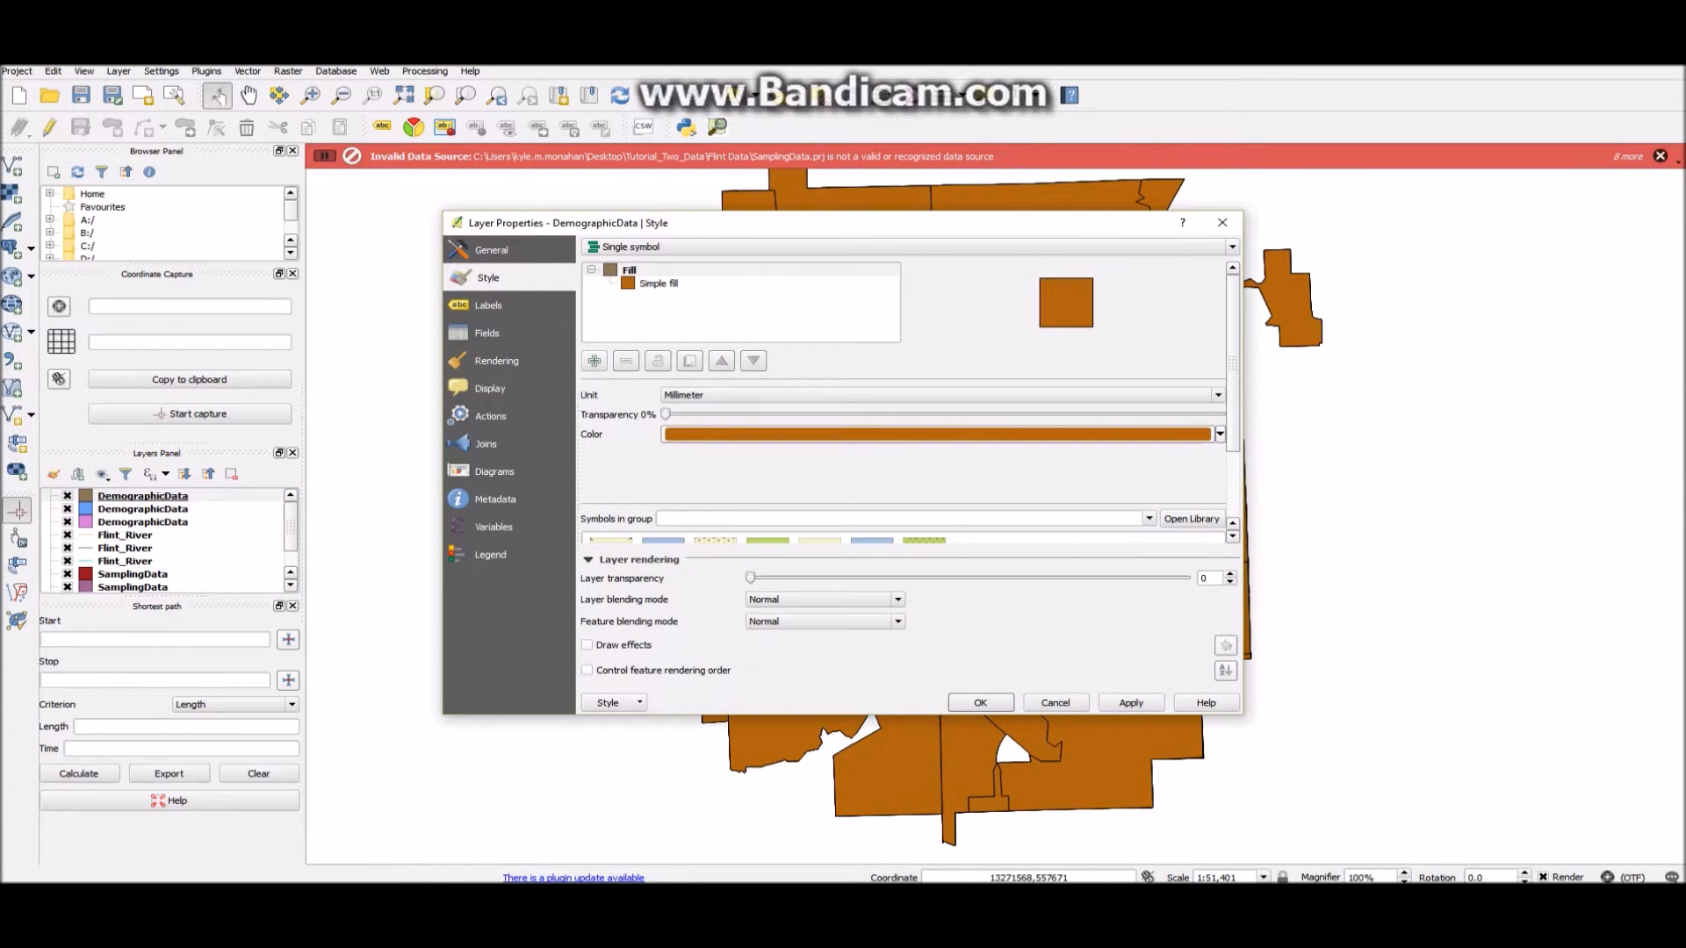
left_click(658, 284)
left_click(1062, 396)
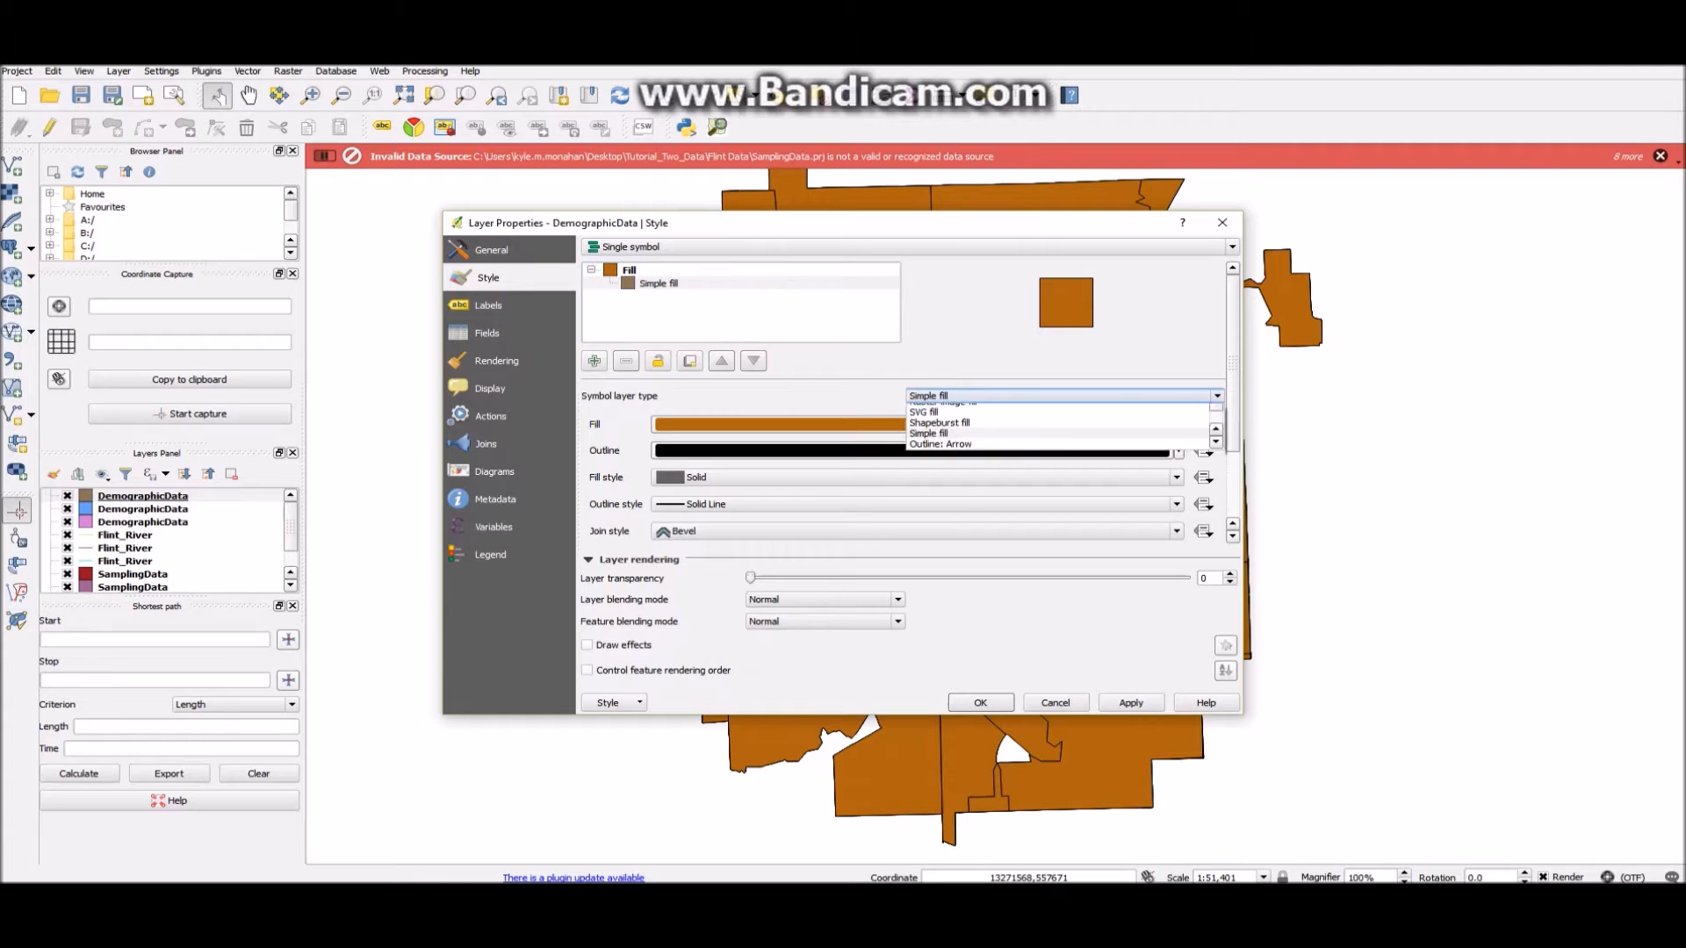
left_click(966, 439)
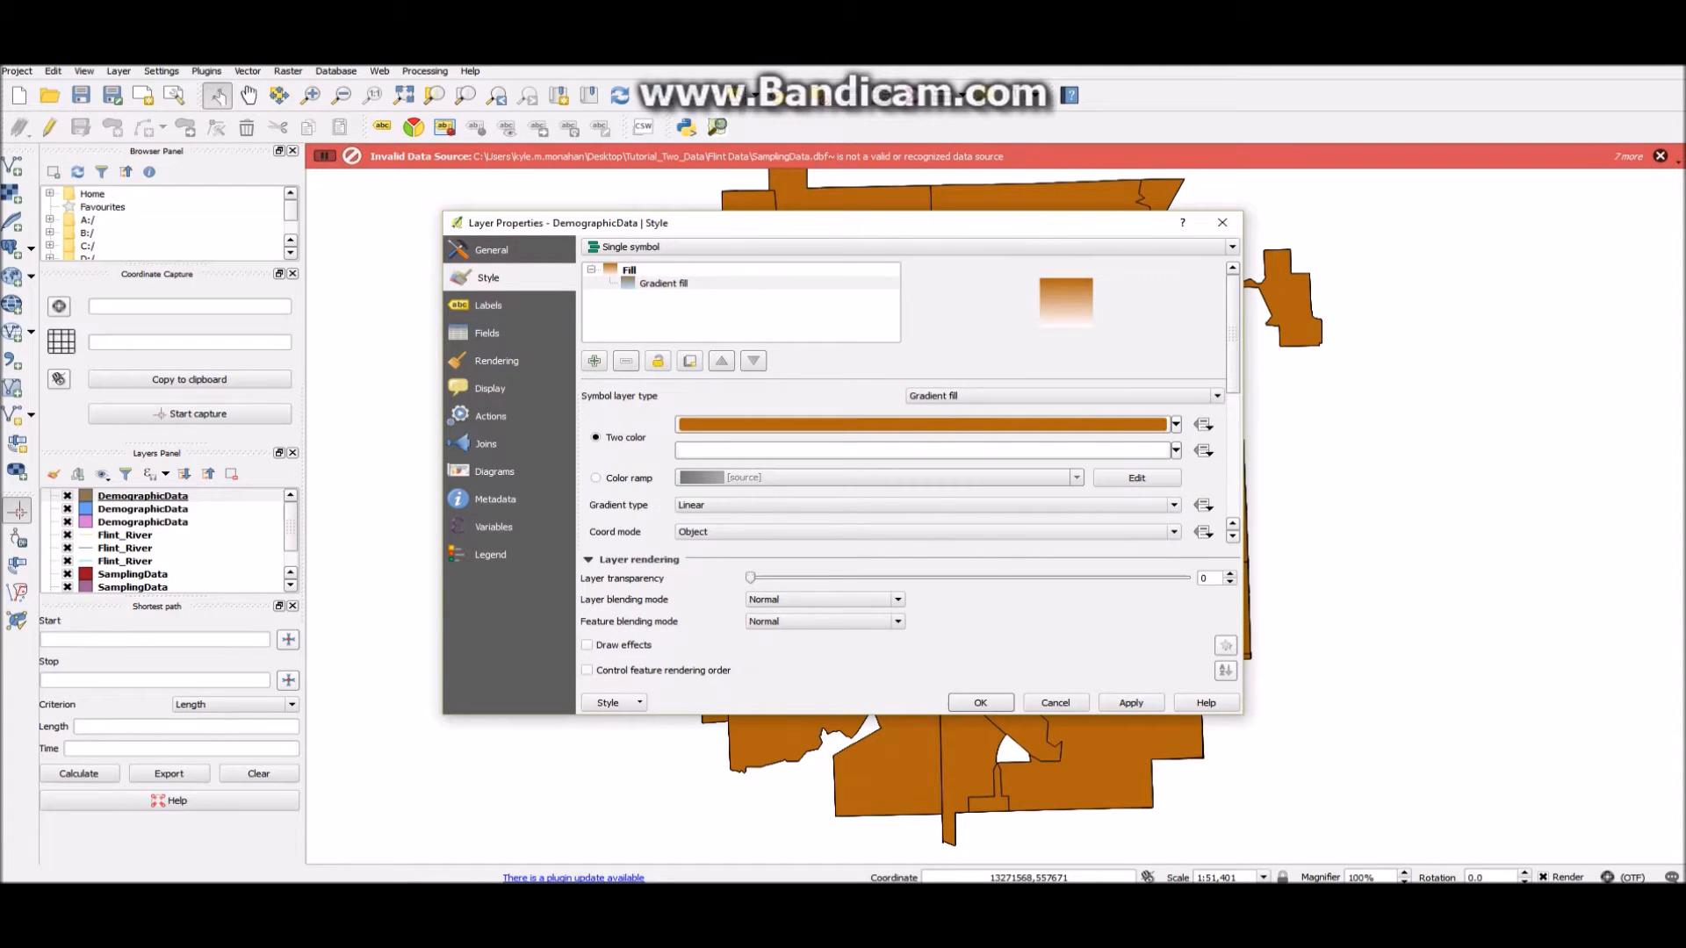
left_click(922, 451)
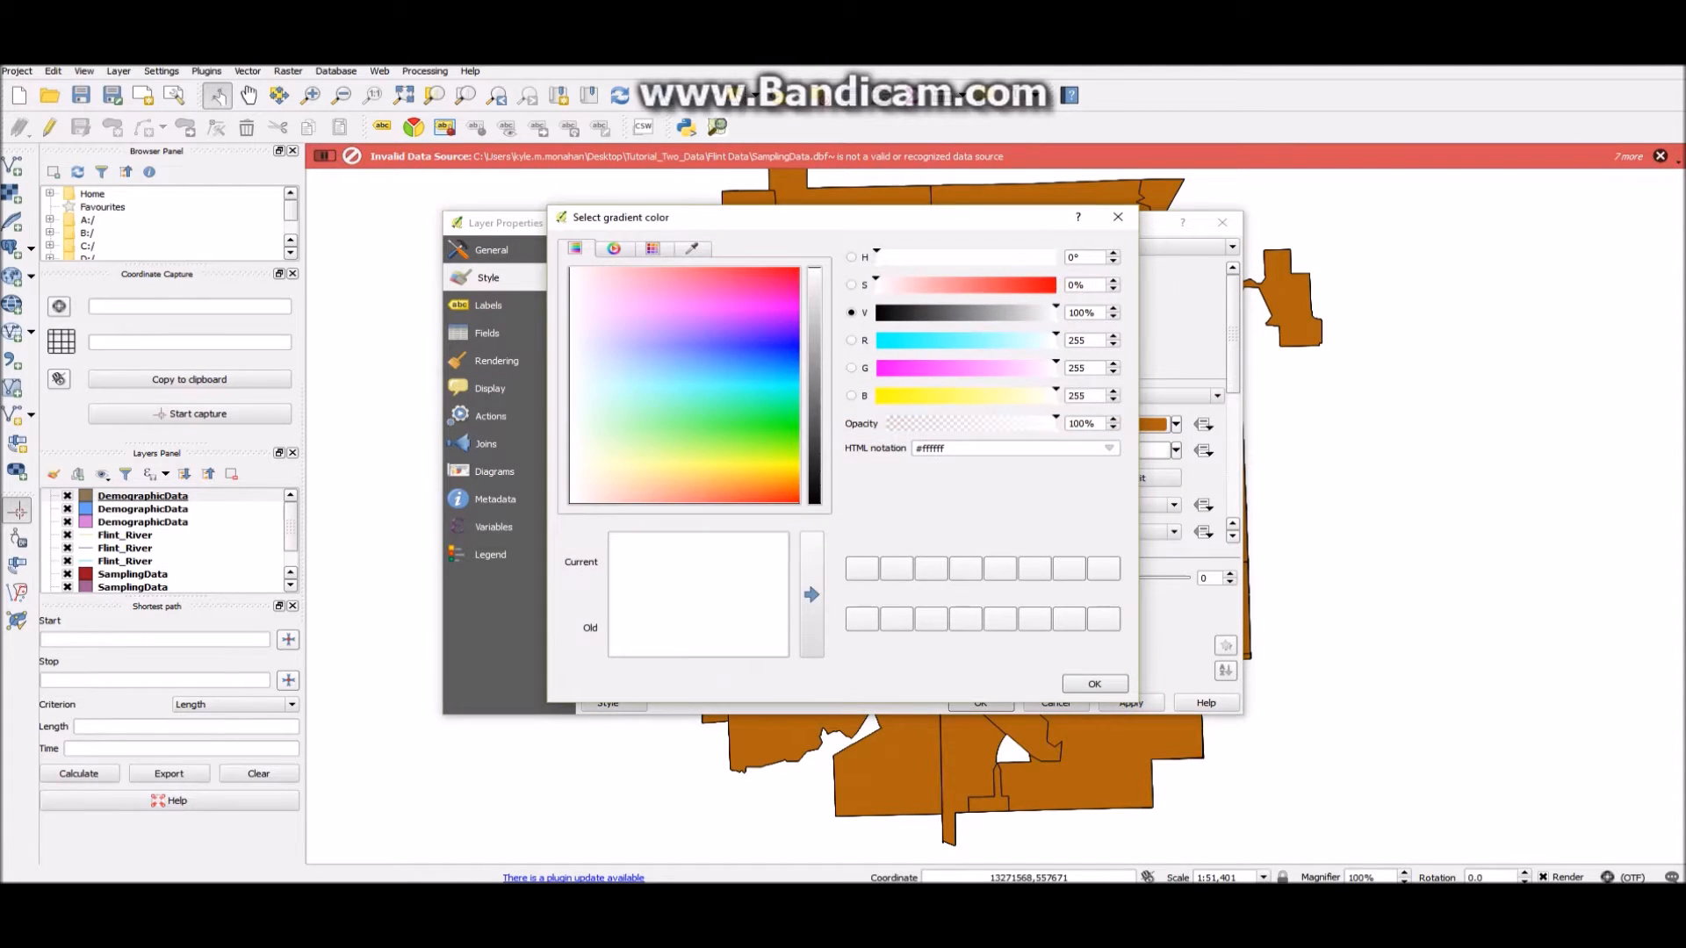
left_click(1118, 218)
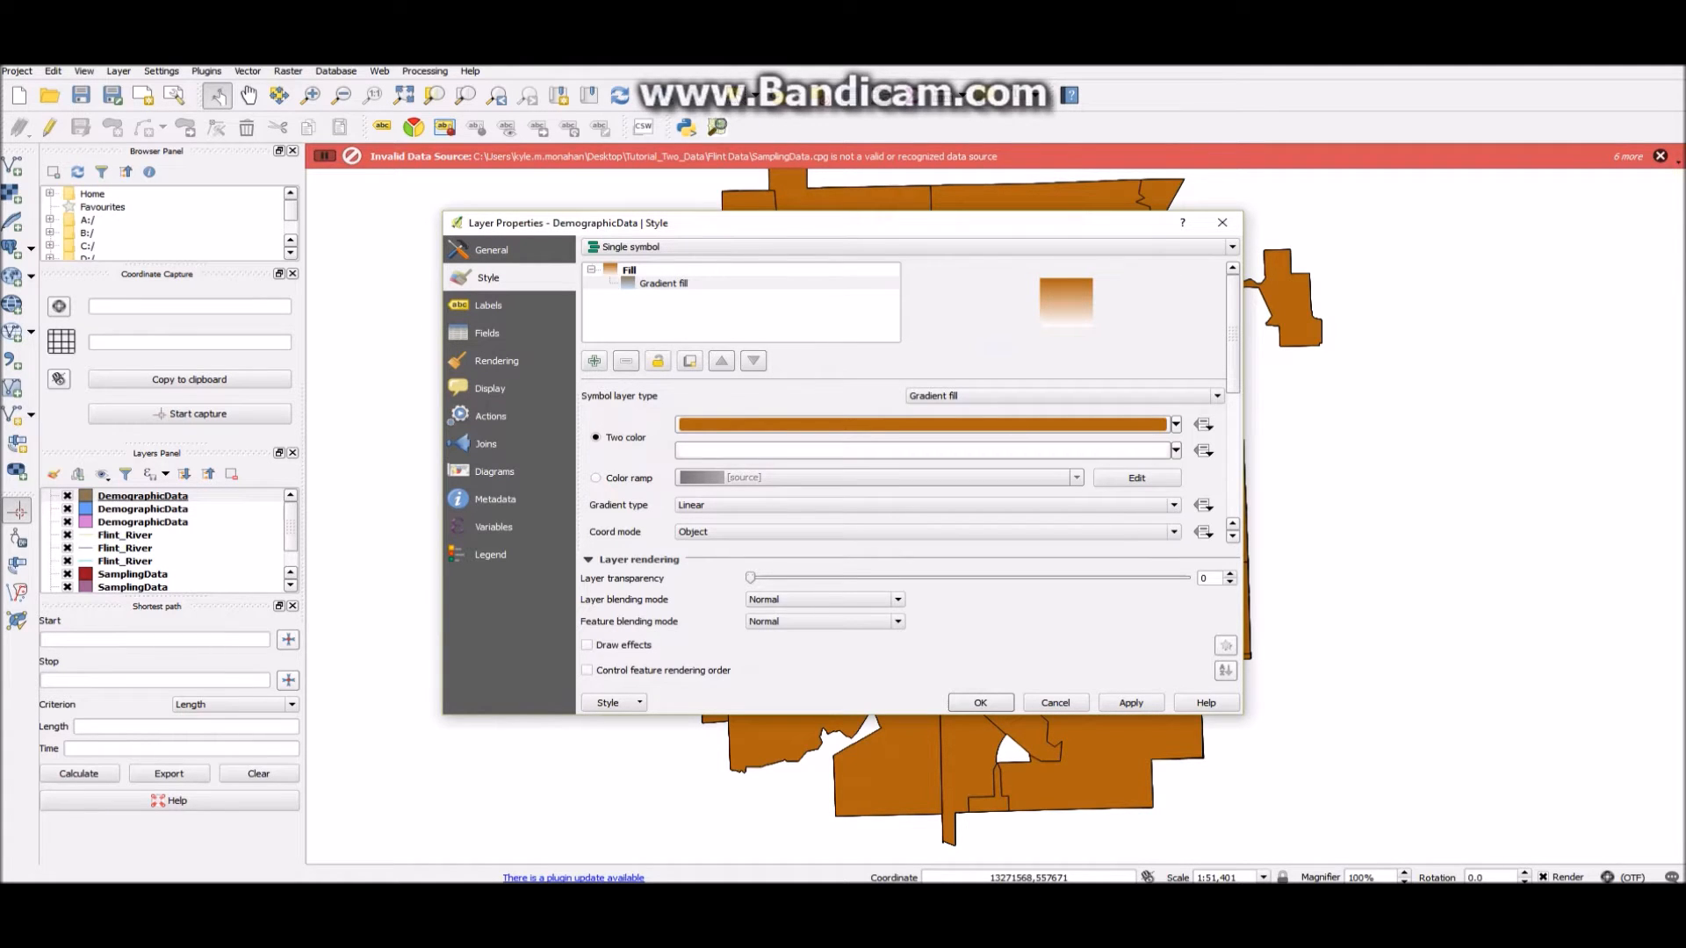
Examine the DemographicData layer's attribute fields, including ZipWard, MED_HH_INC and the race and age percentage fields, and close its properties without applying changes.
left_click(488, 305)
left_click(487, 334)
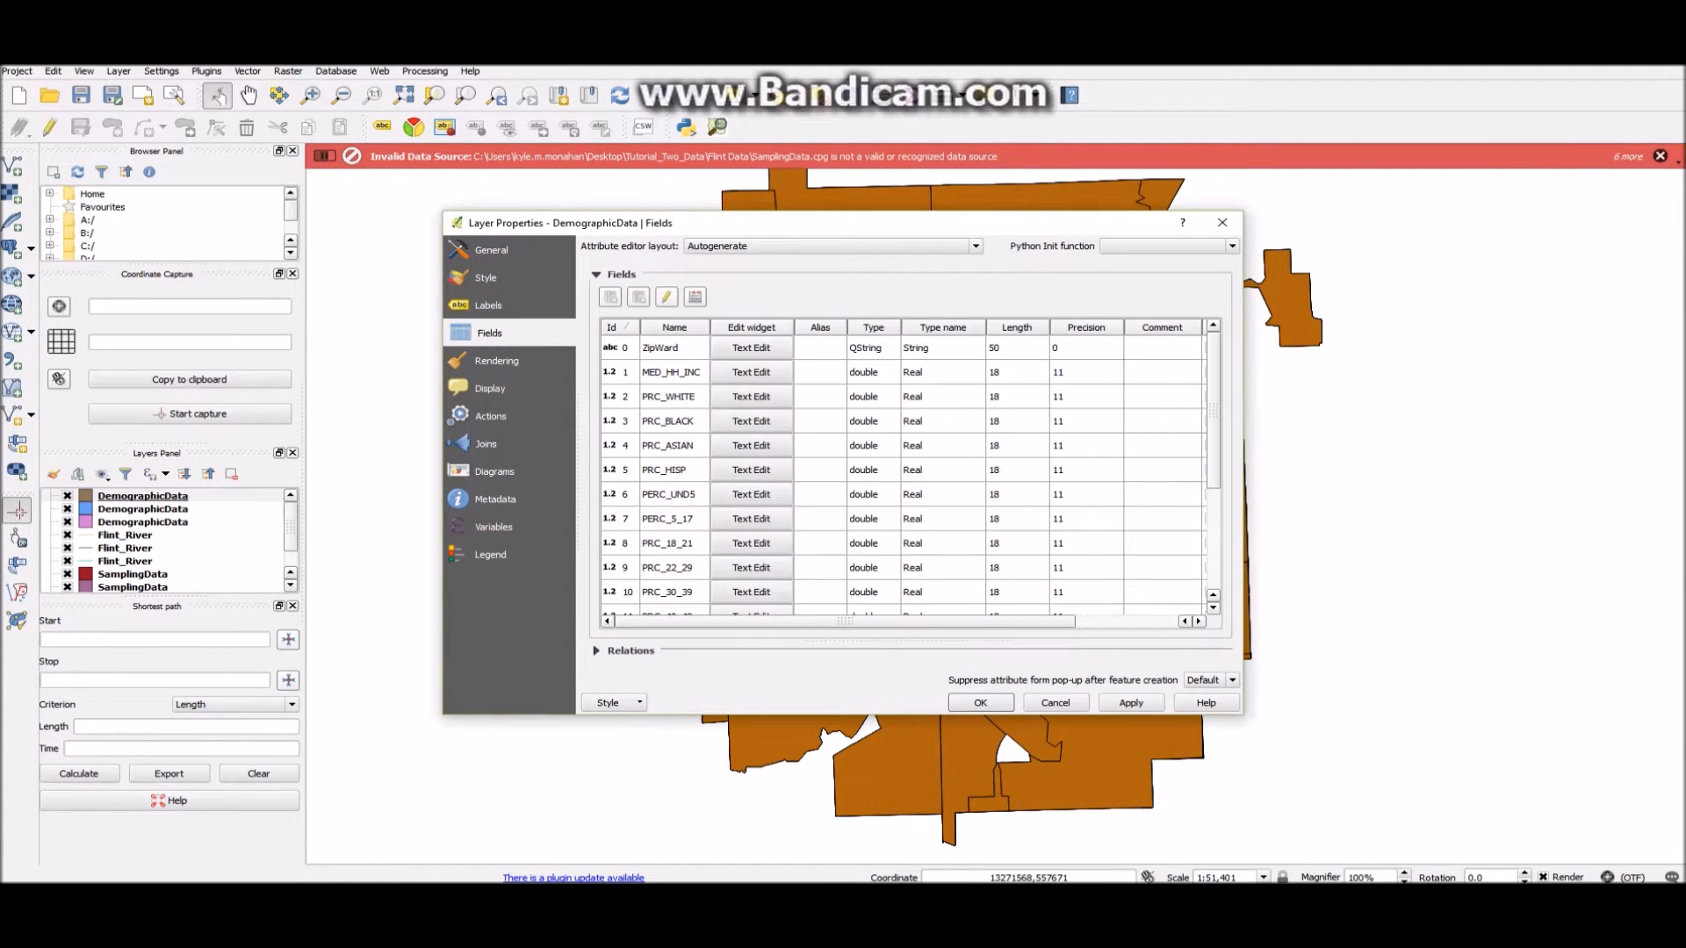
scroll(751, 455, "down", 3)
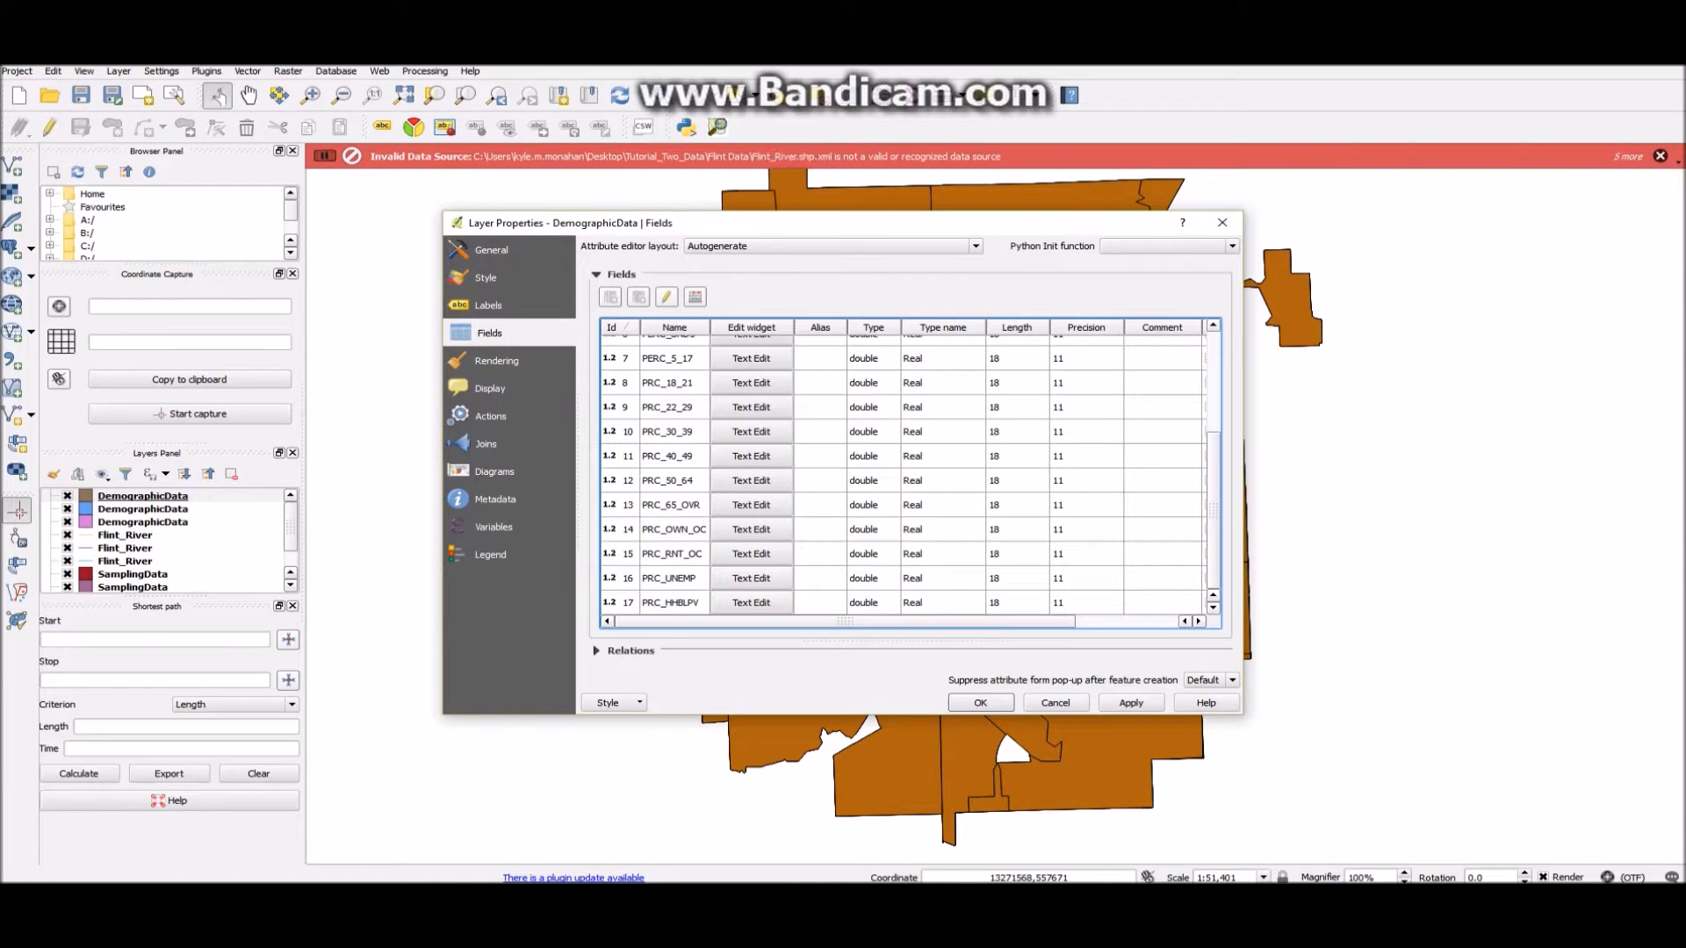
scroll(751, 455, "up", 3)
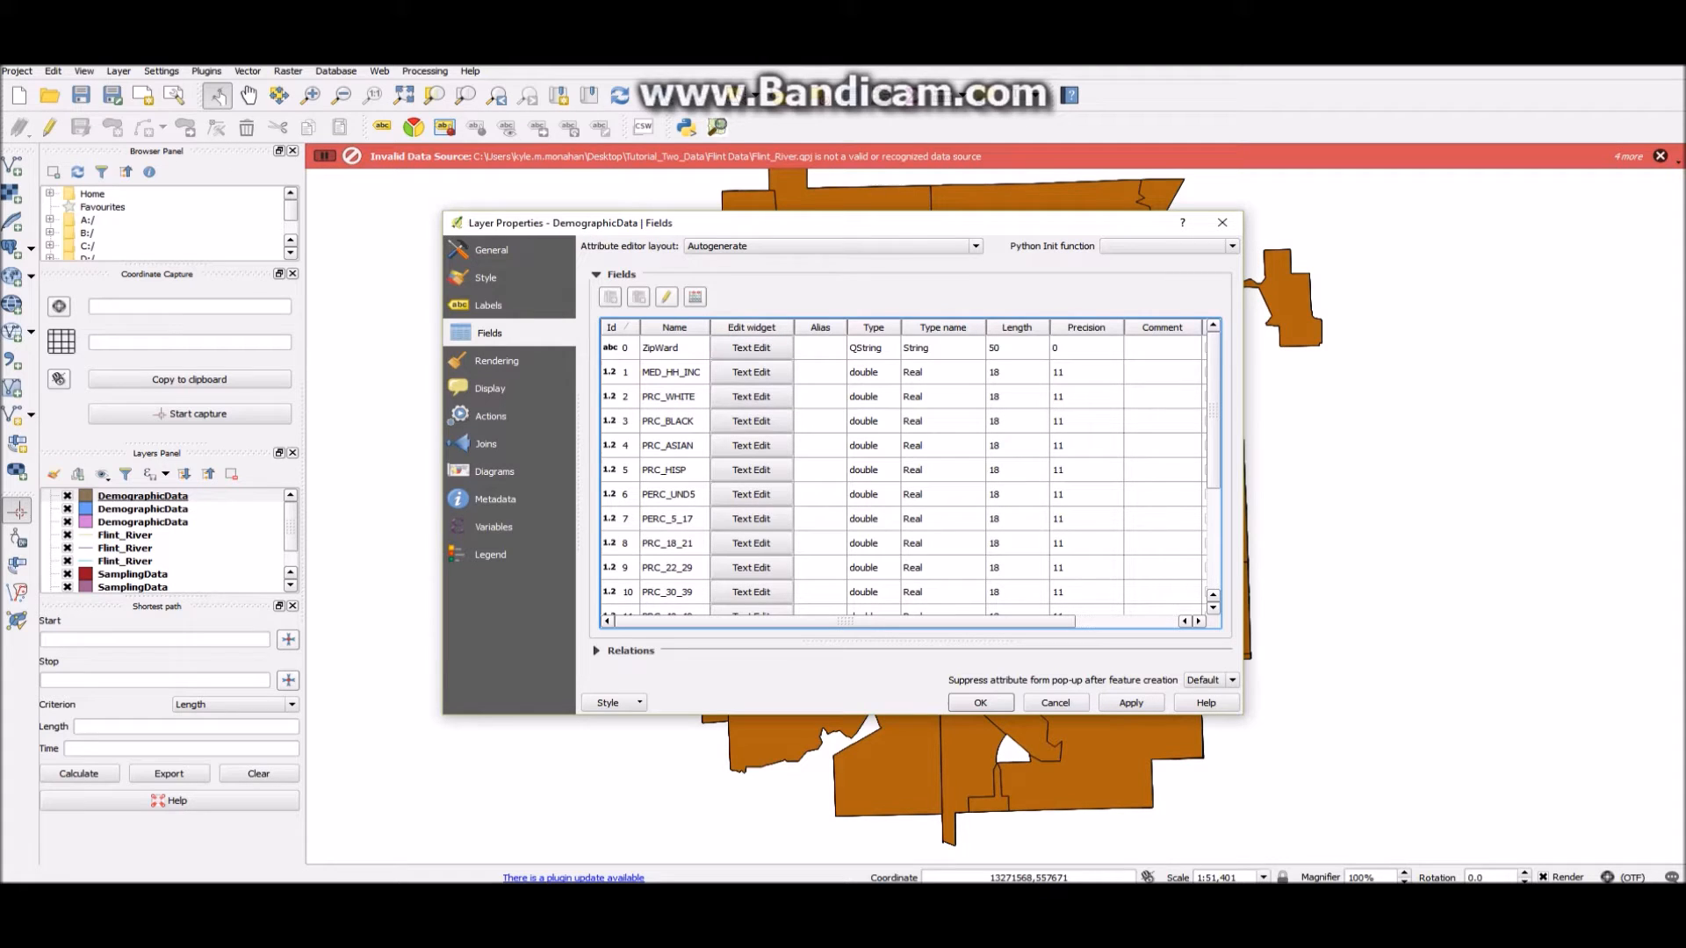
left_click(661, 348)
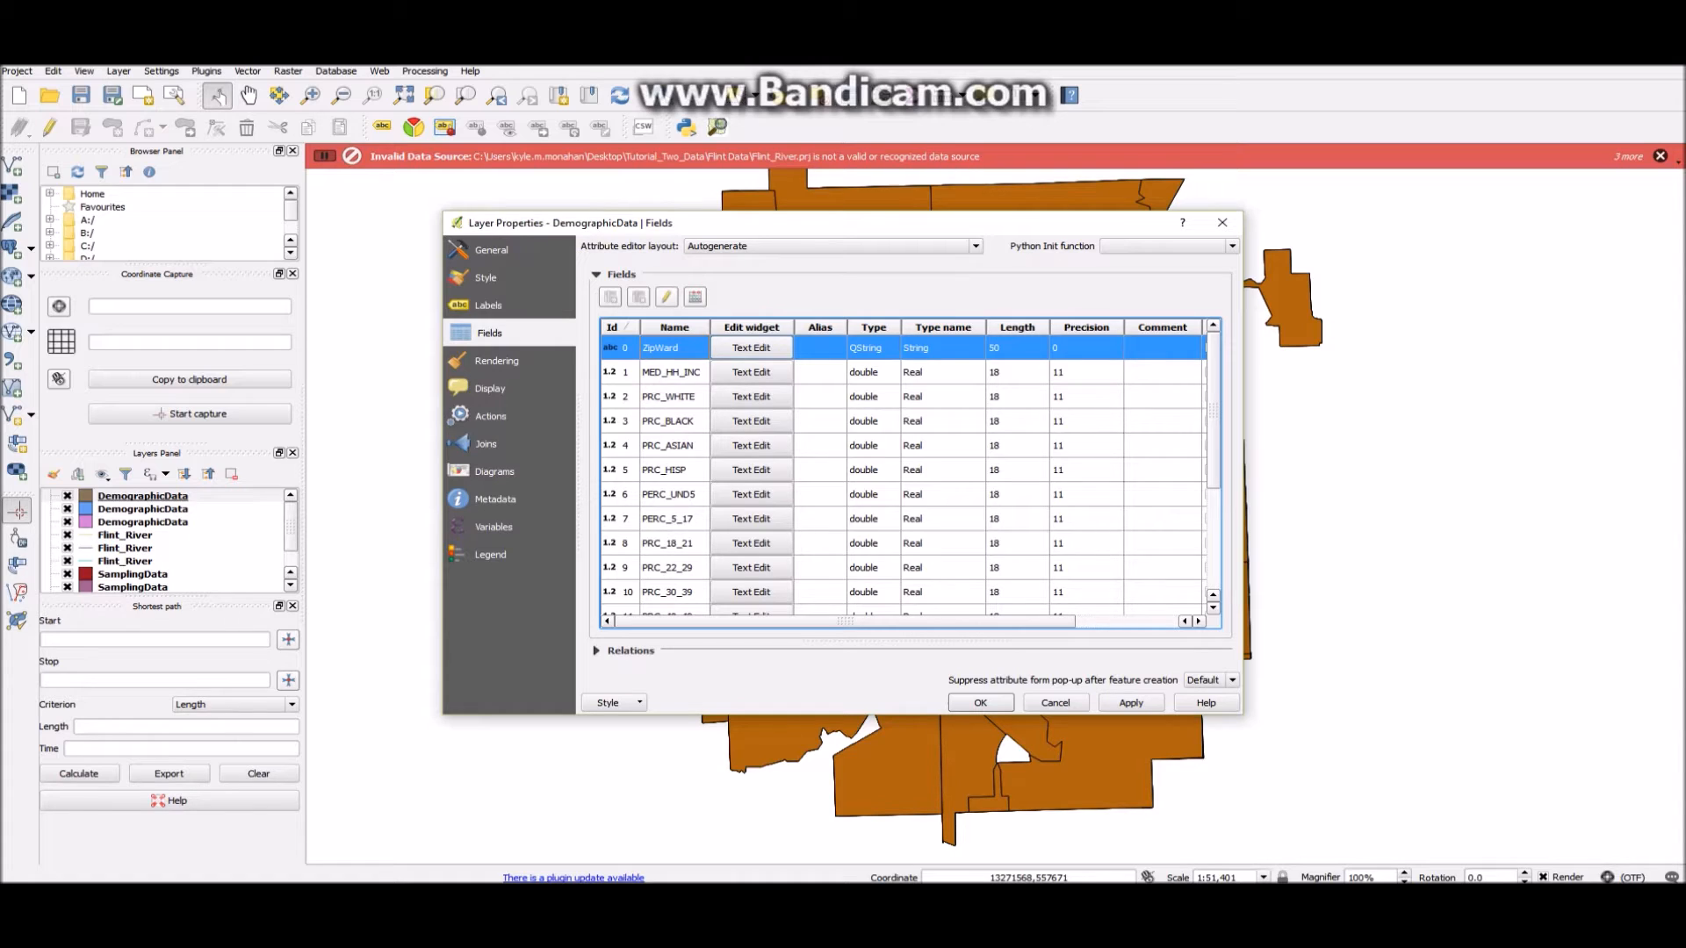
left_click(672, 372)
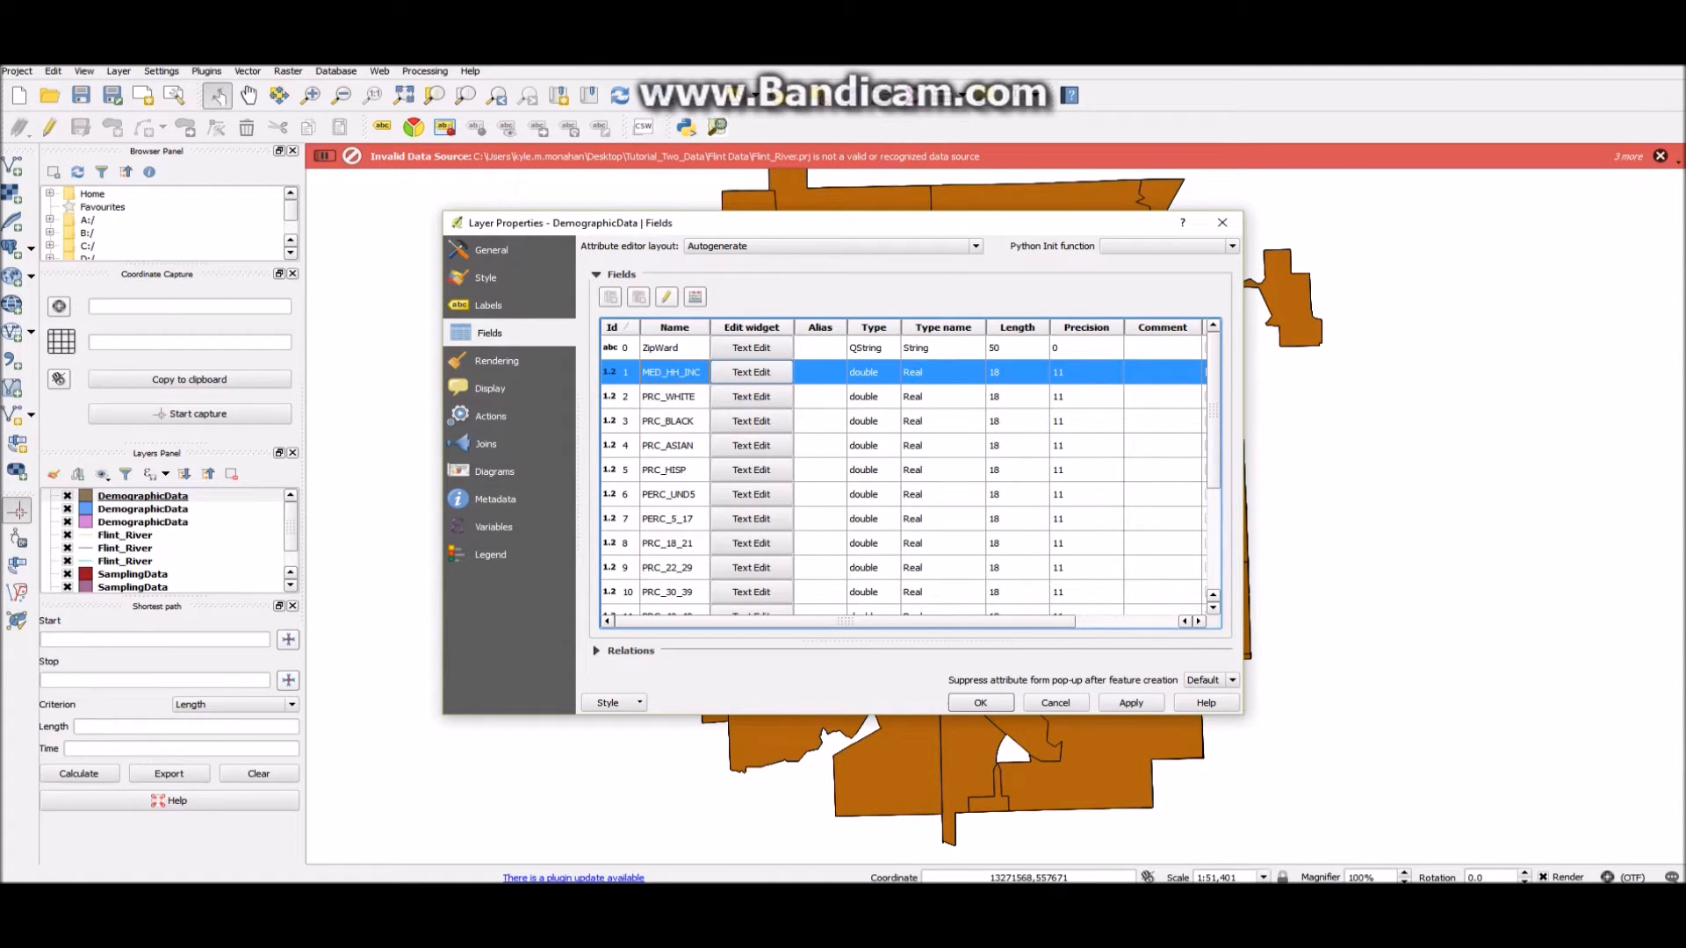
left_click(672, 397)
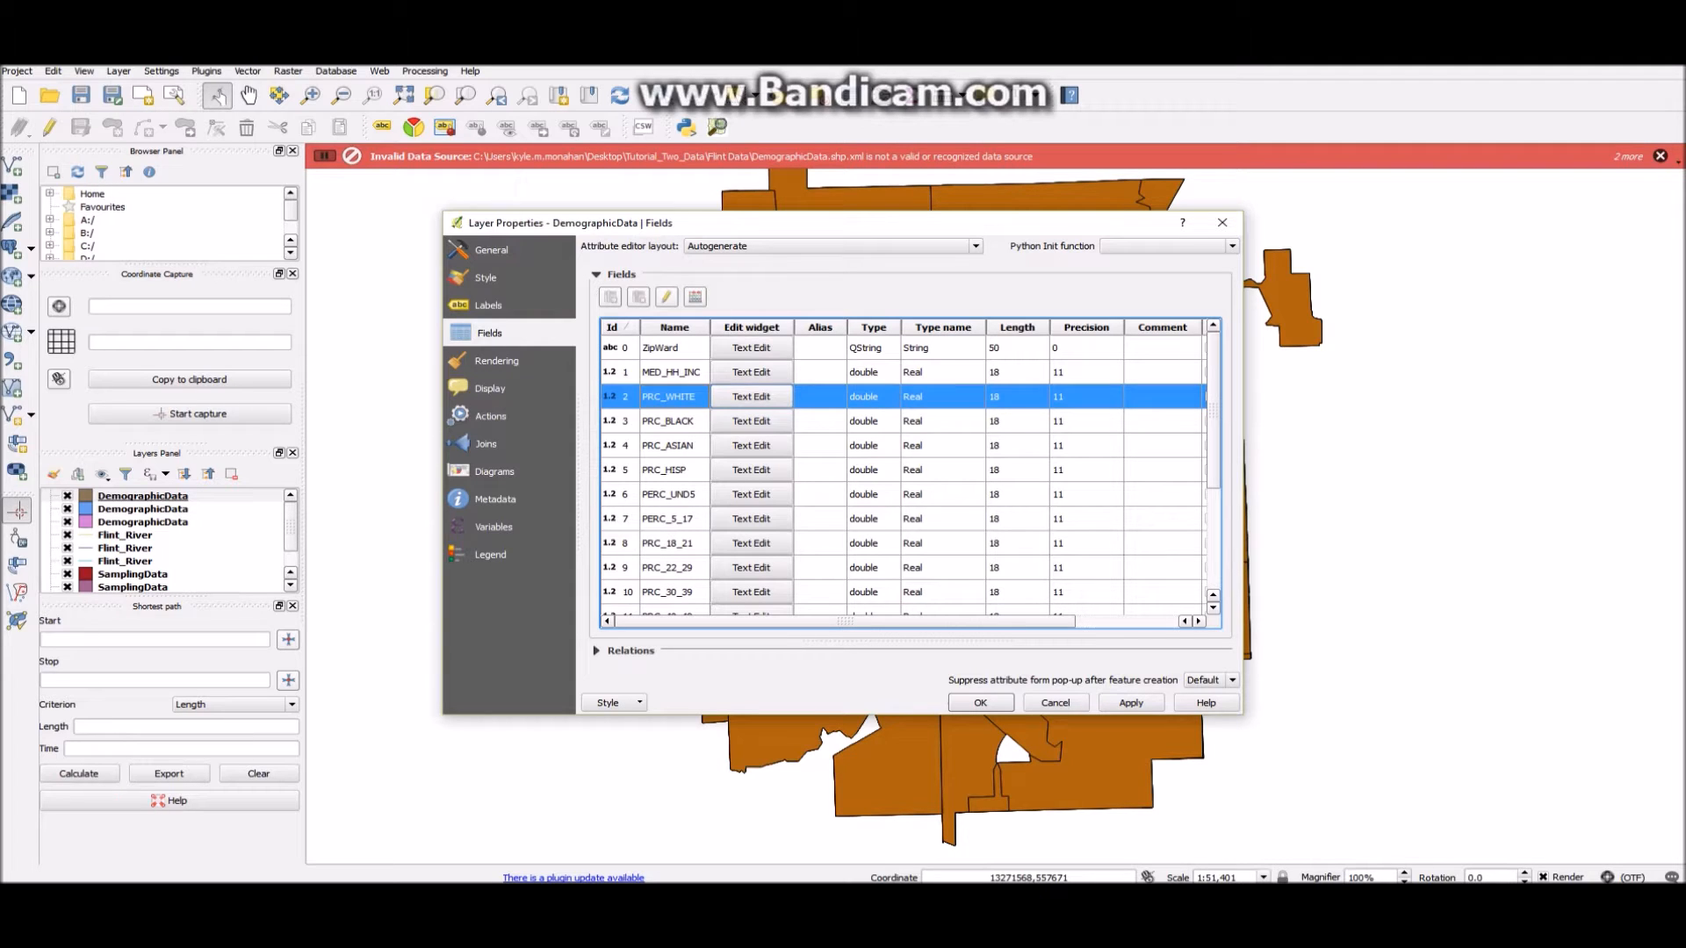
left_click(673, 421)
left_click(672, 446)
left_click(672, 469)
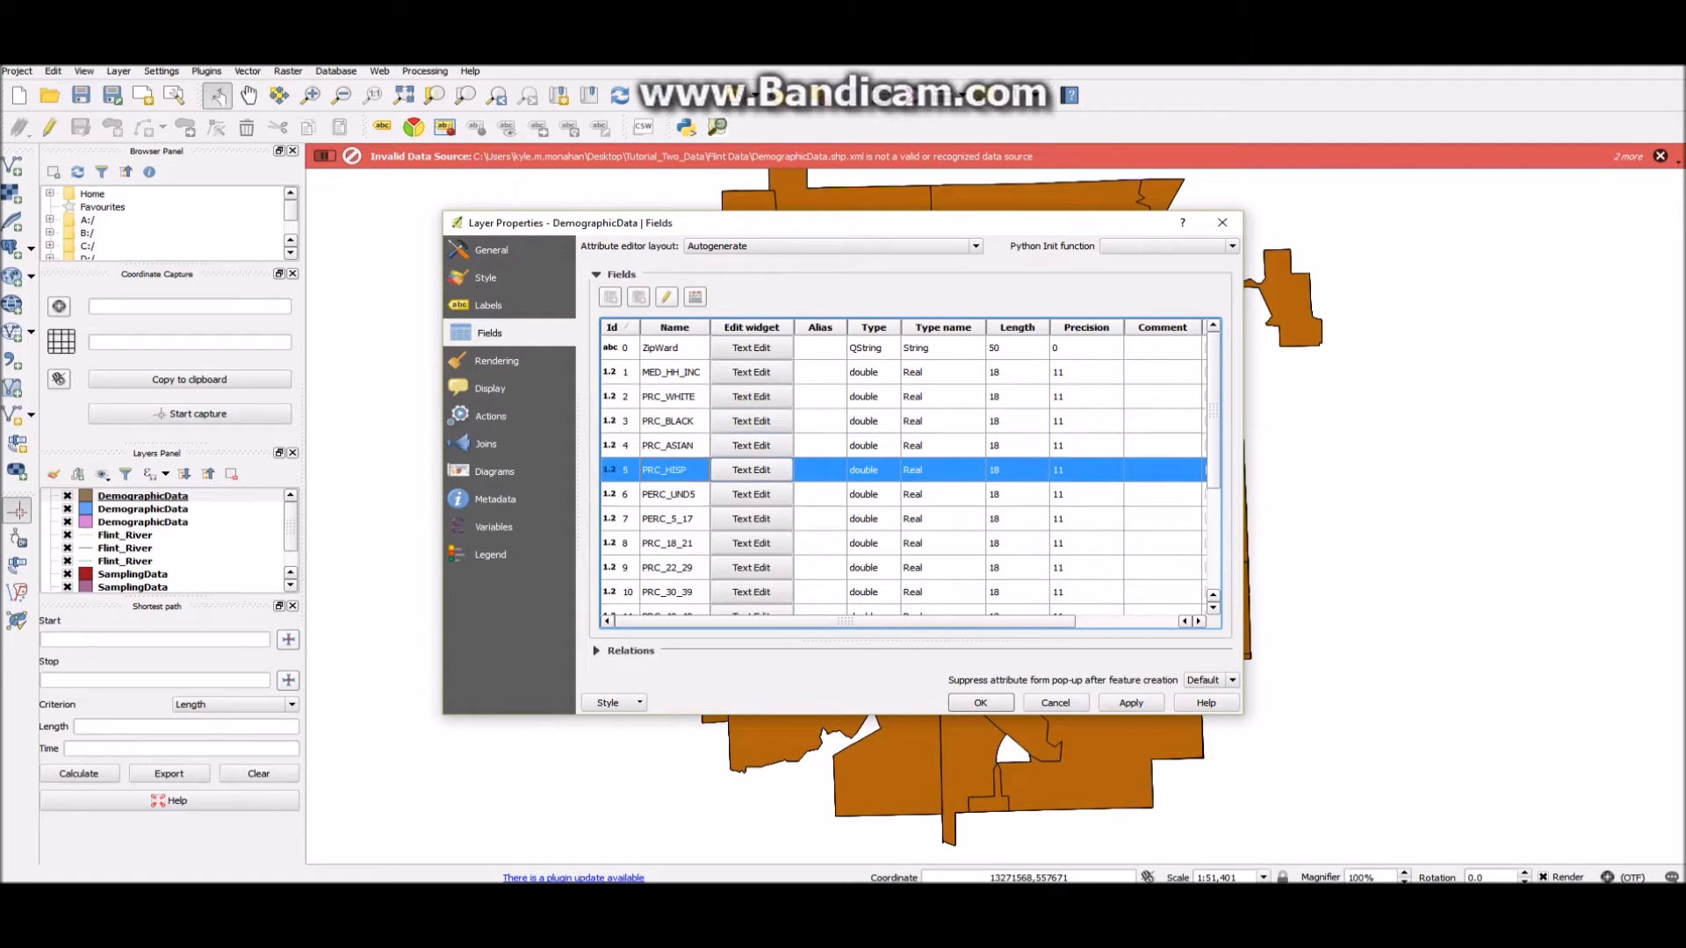
left_click(673, 494)
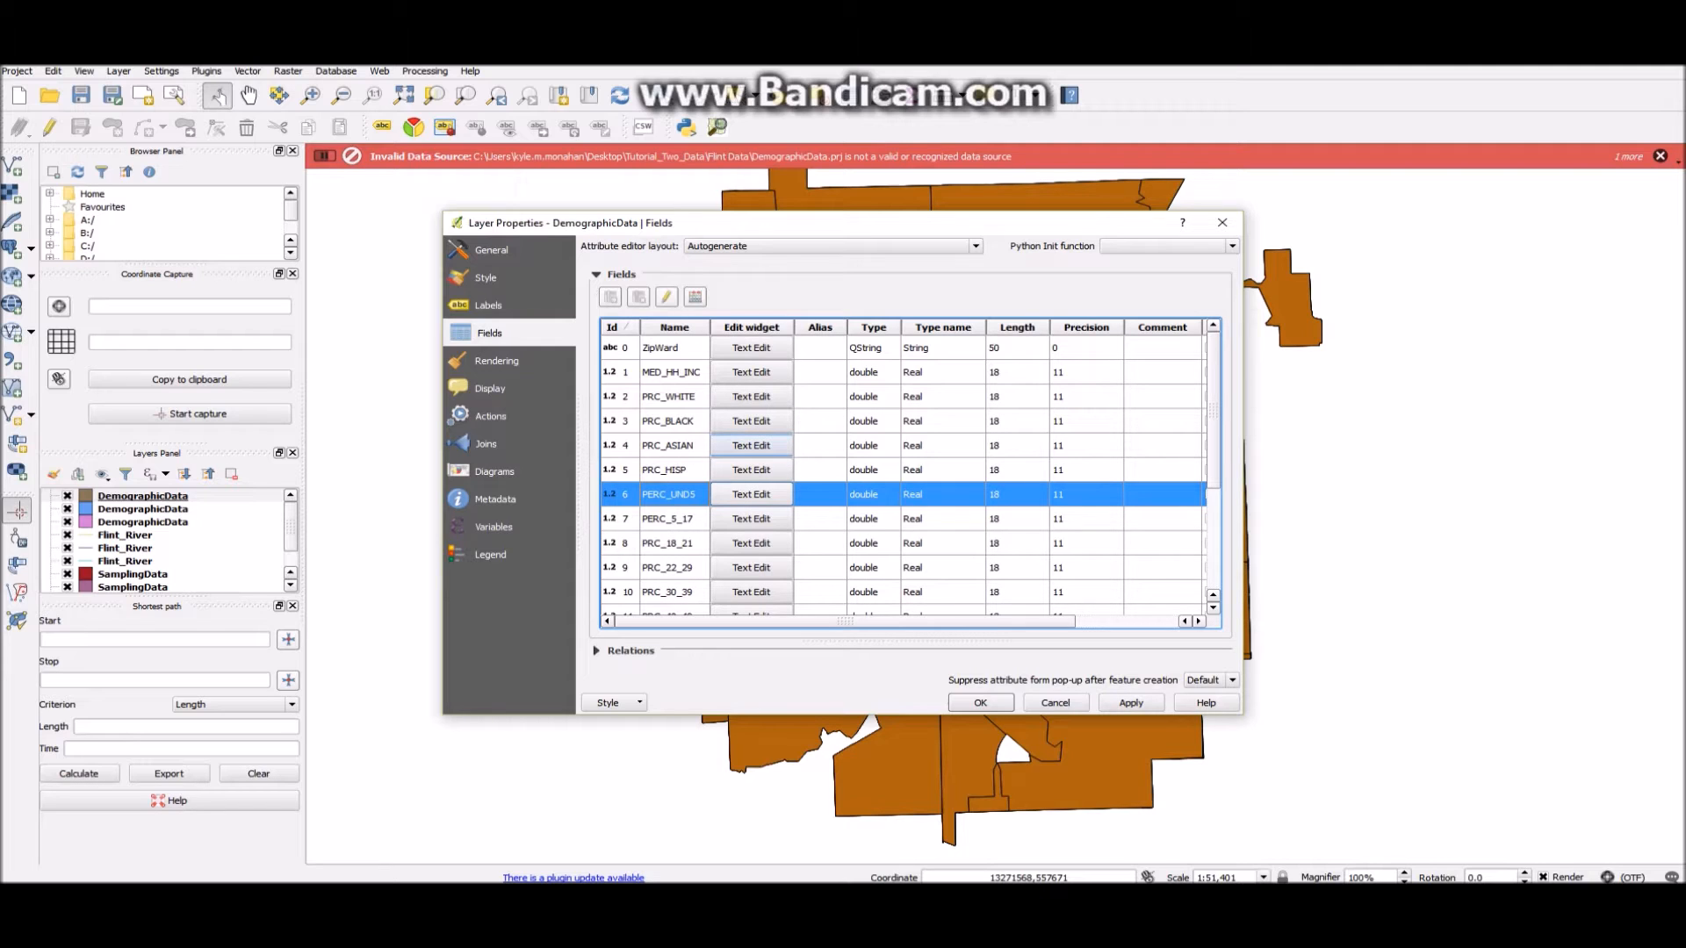
scroll(751, 545, "down", 2)
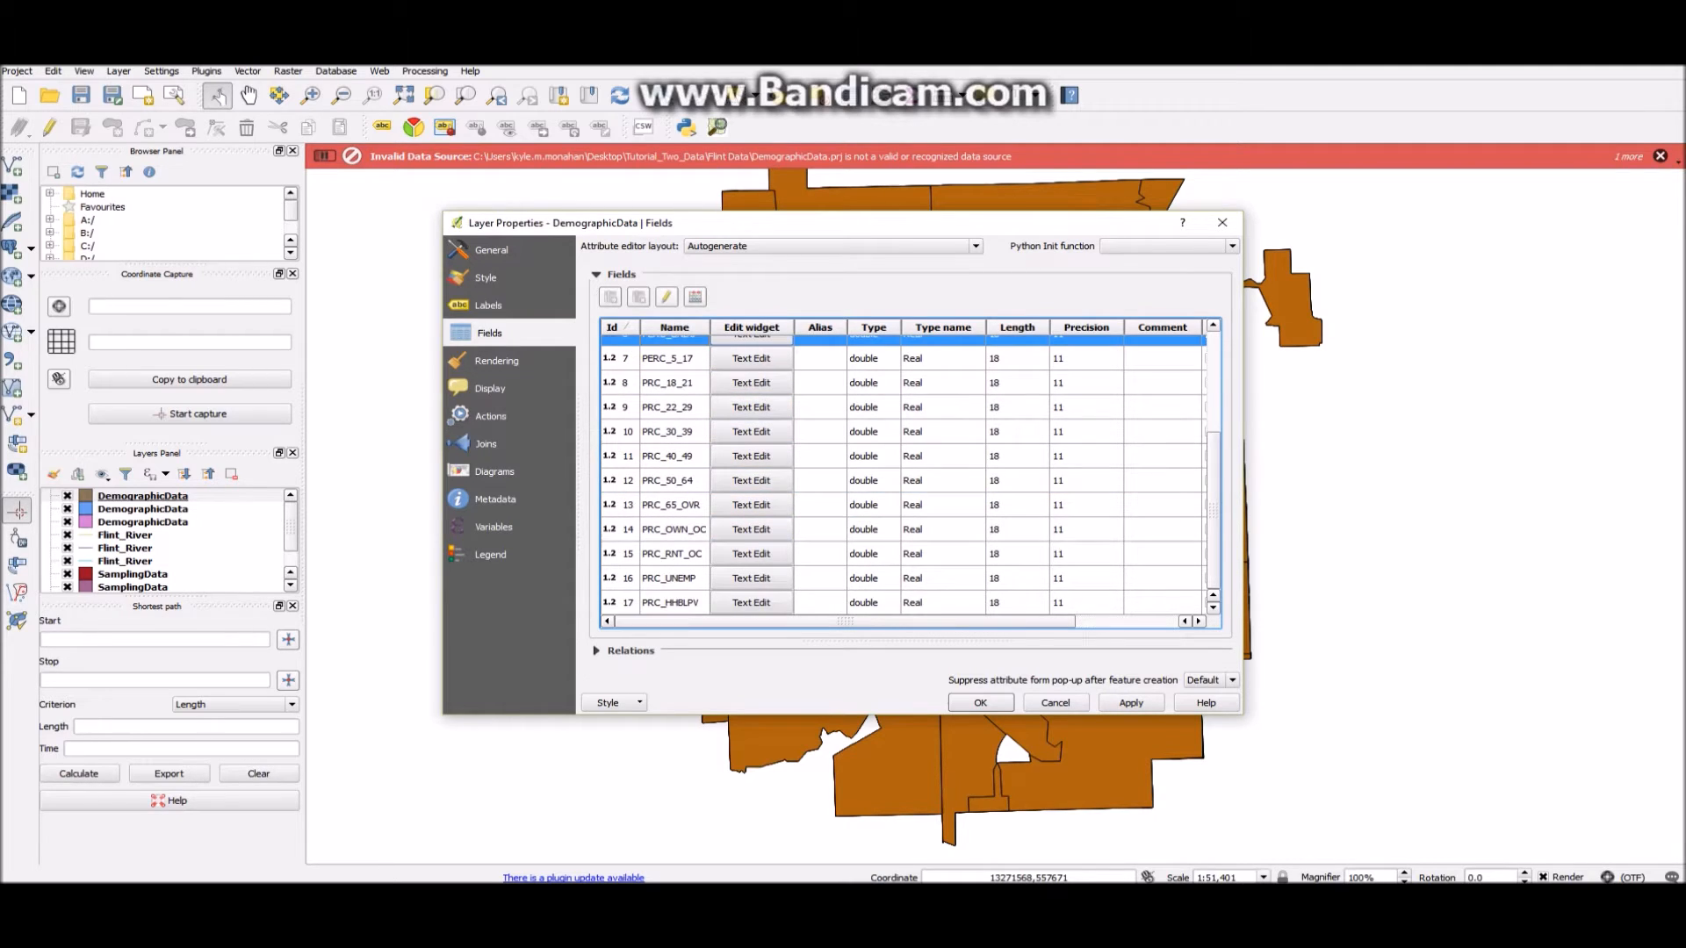
scroll(902, 473, "up", 2)
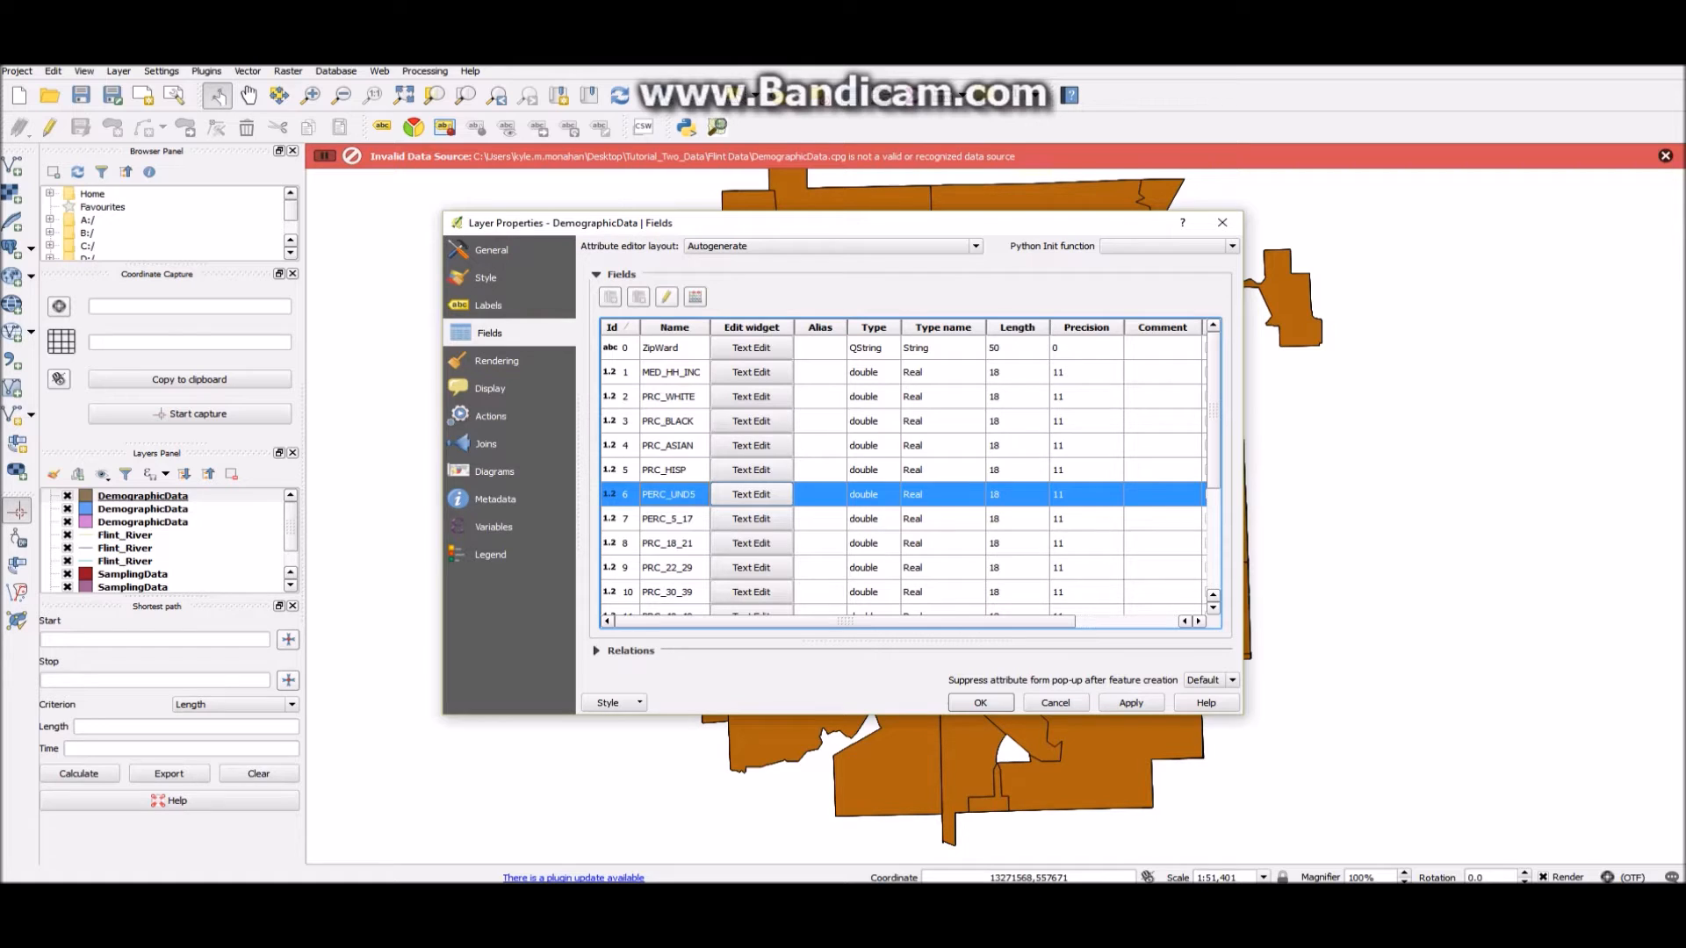
left_click(1221, 222)
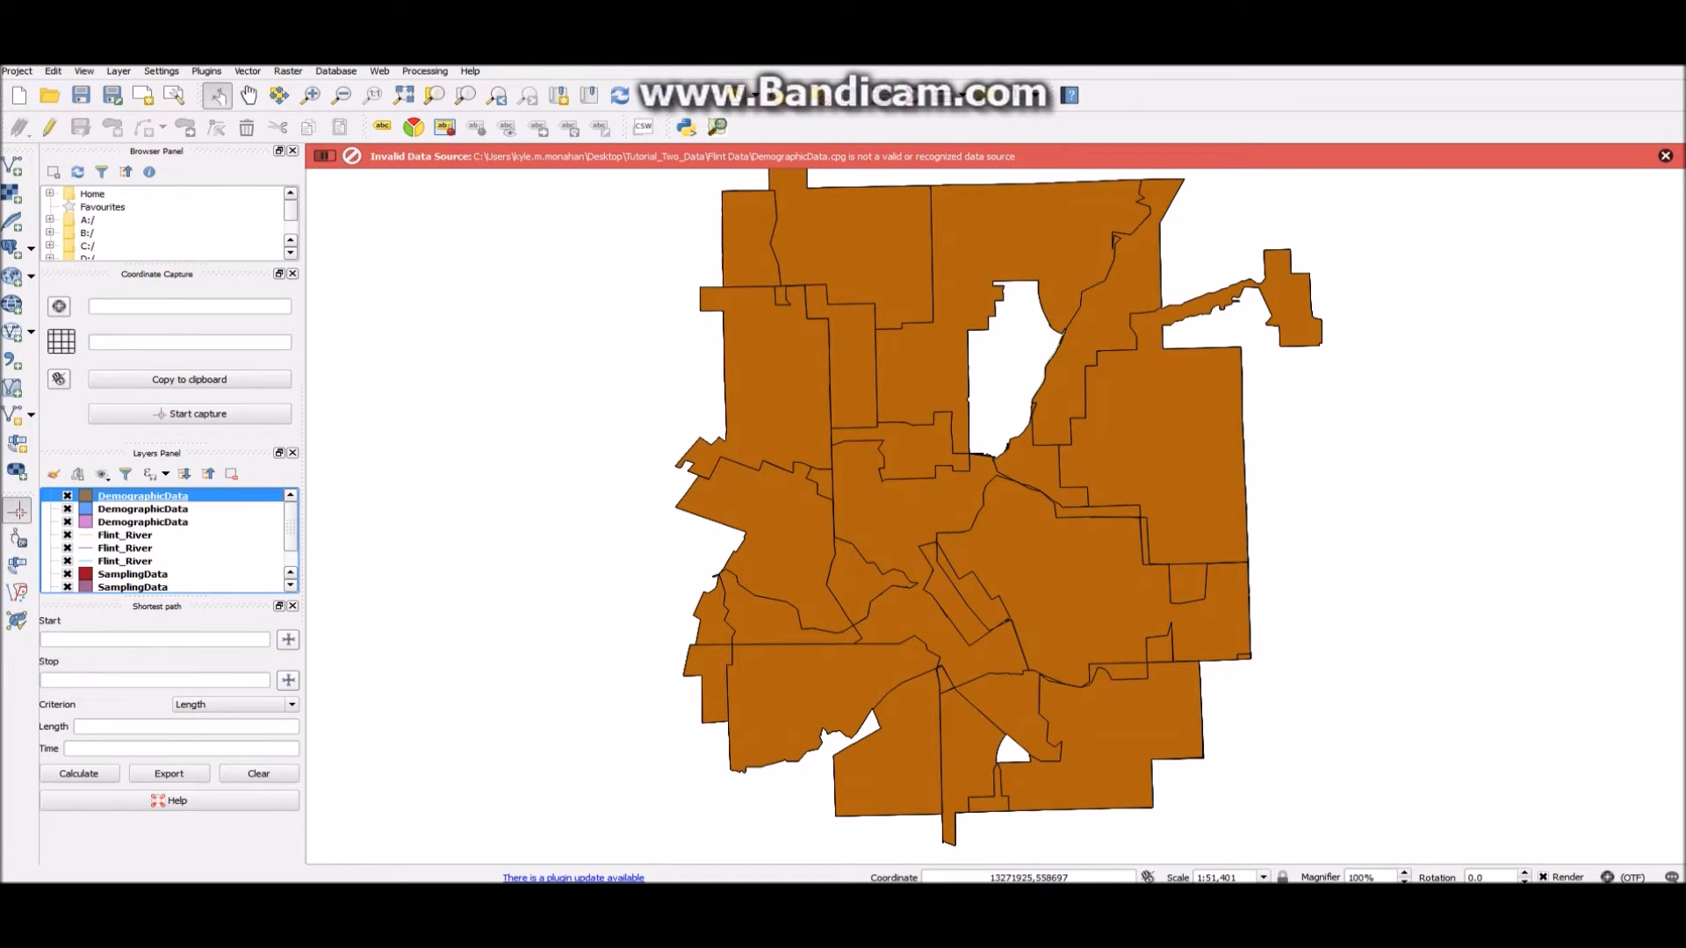
Reopen the topmost DemographicData layer's properties to show its fields, and close them without changes.
right_click(249, 497)
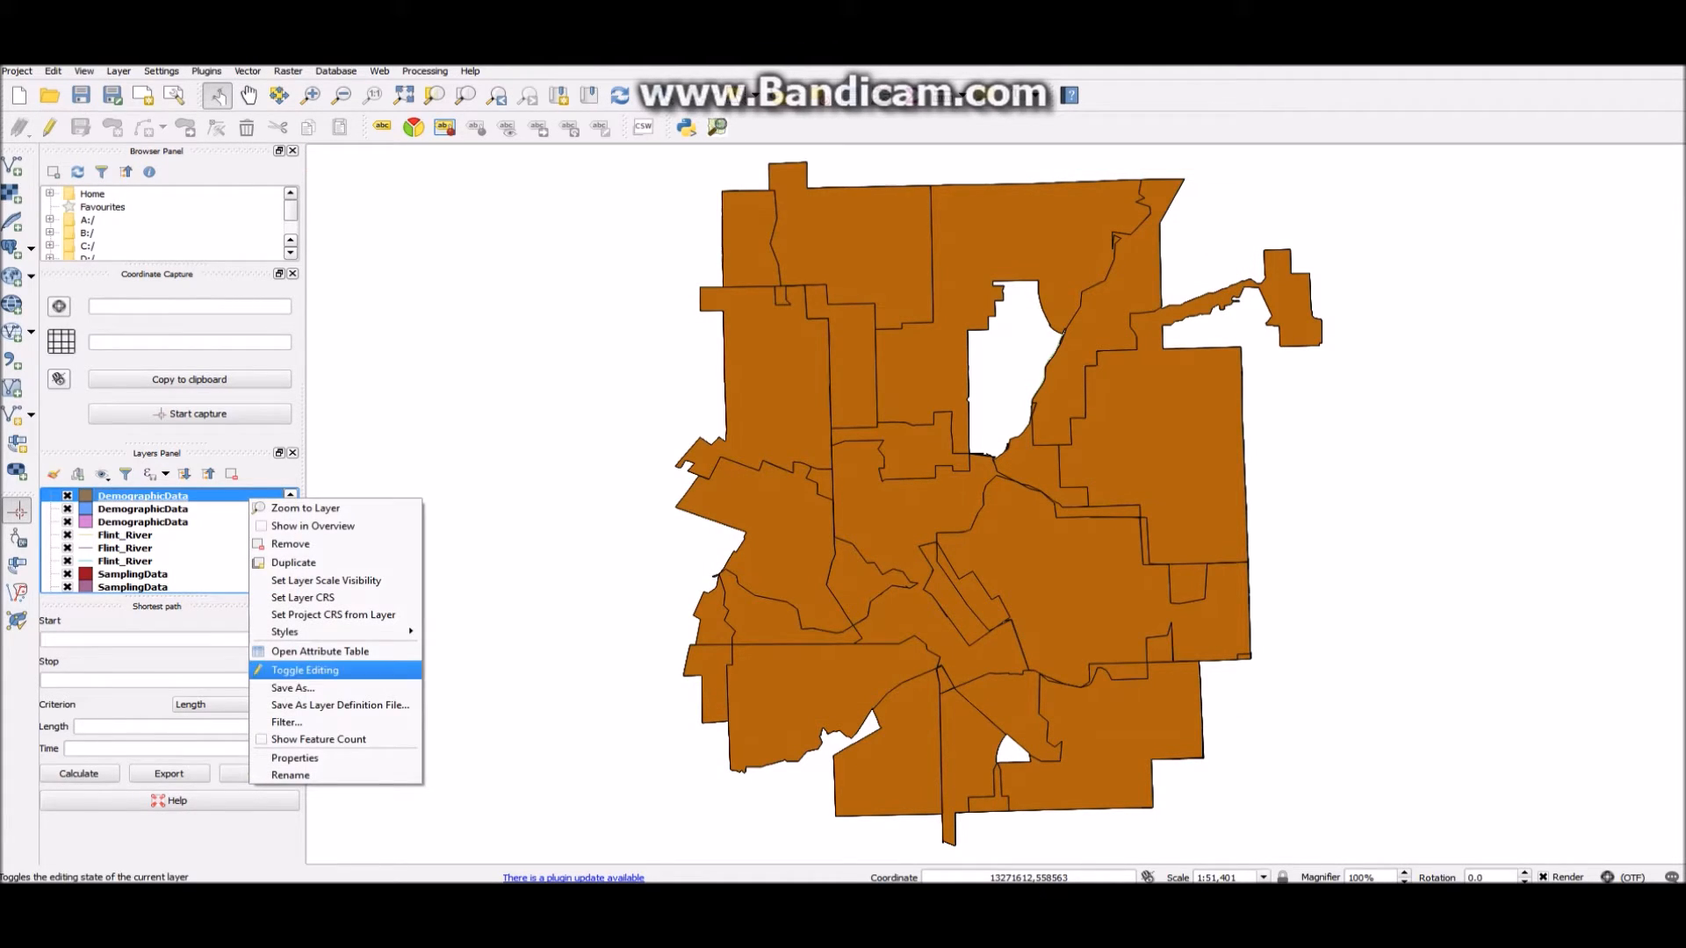
left_click(295, 759)
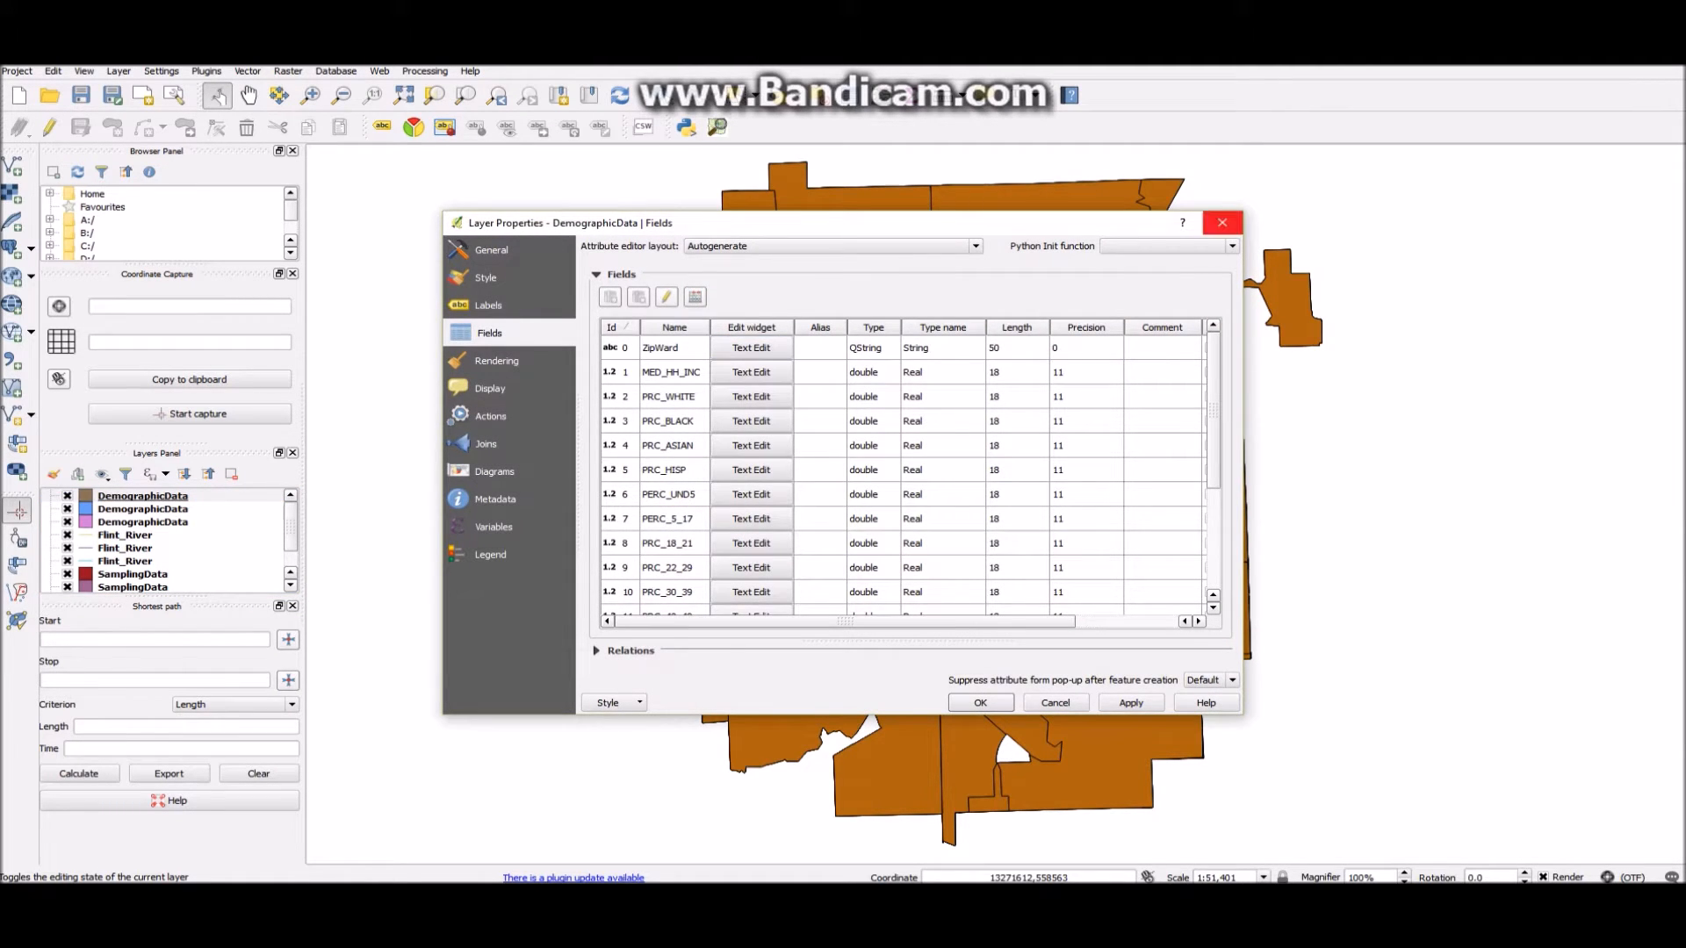
left_click(1222, 223)
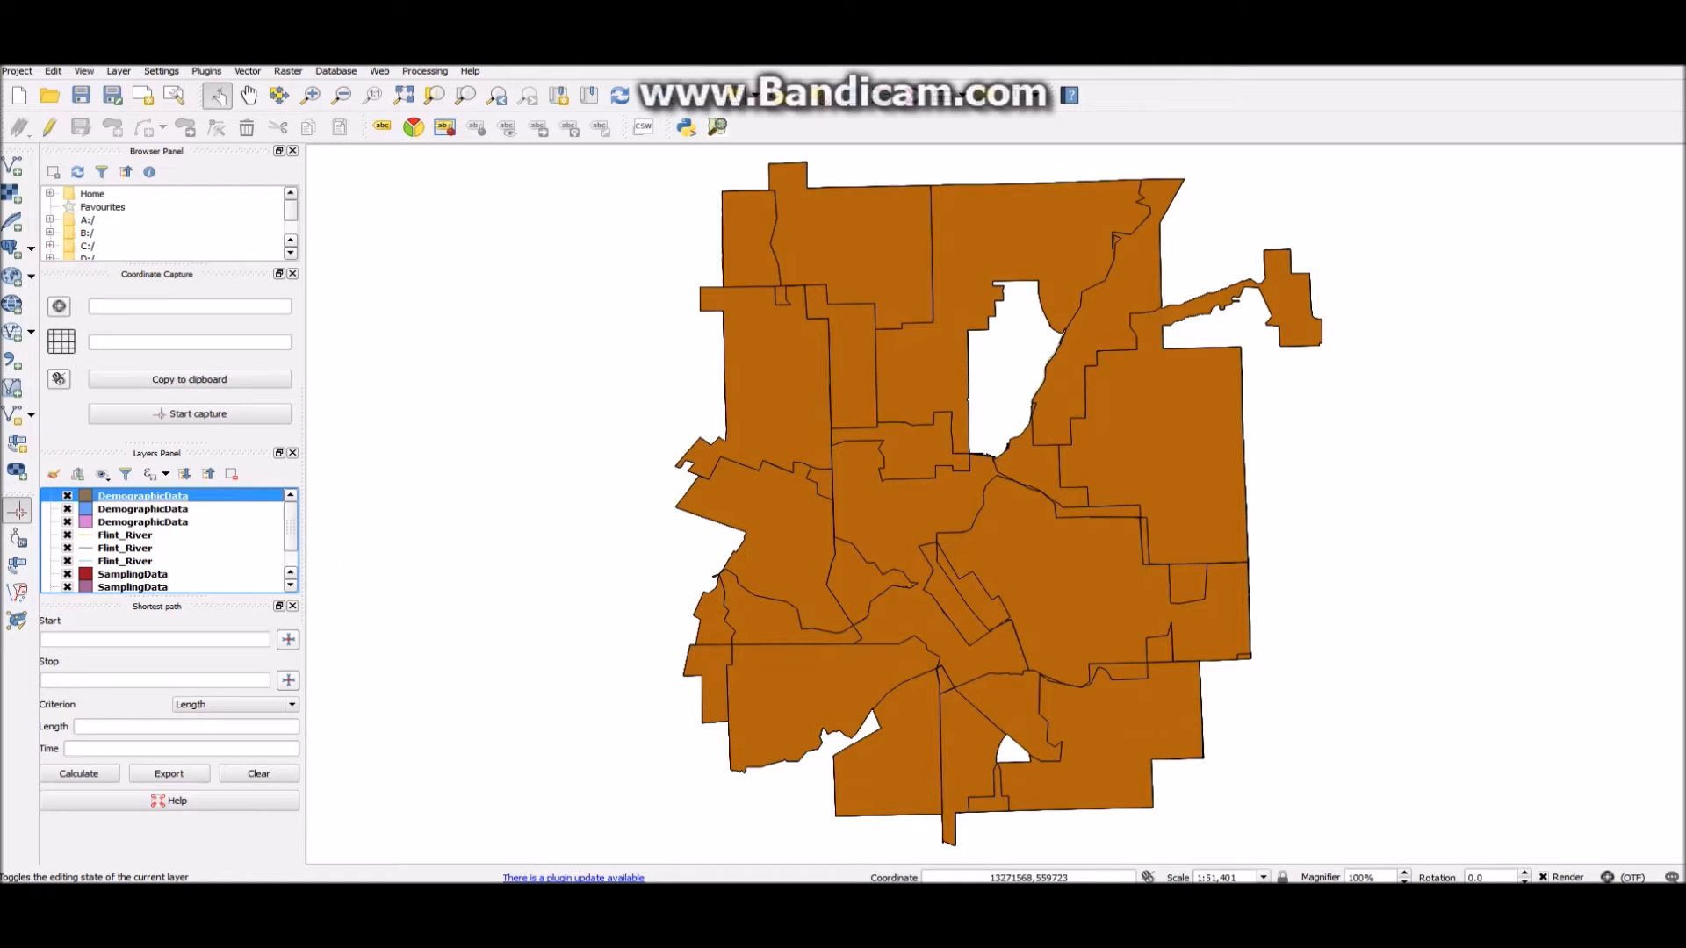
double_click(142, 496)
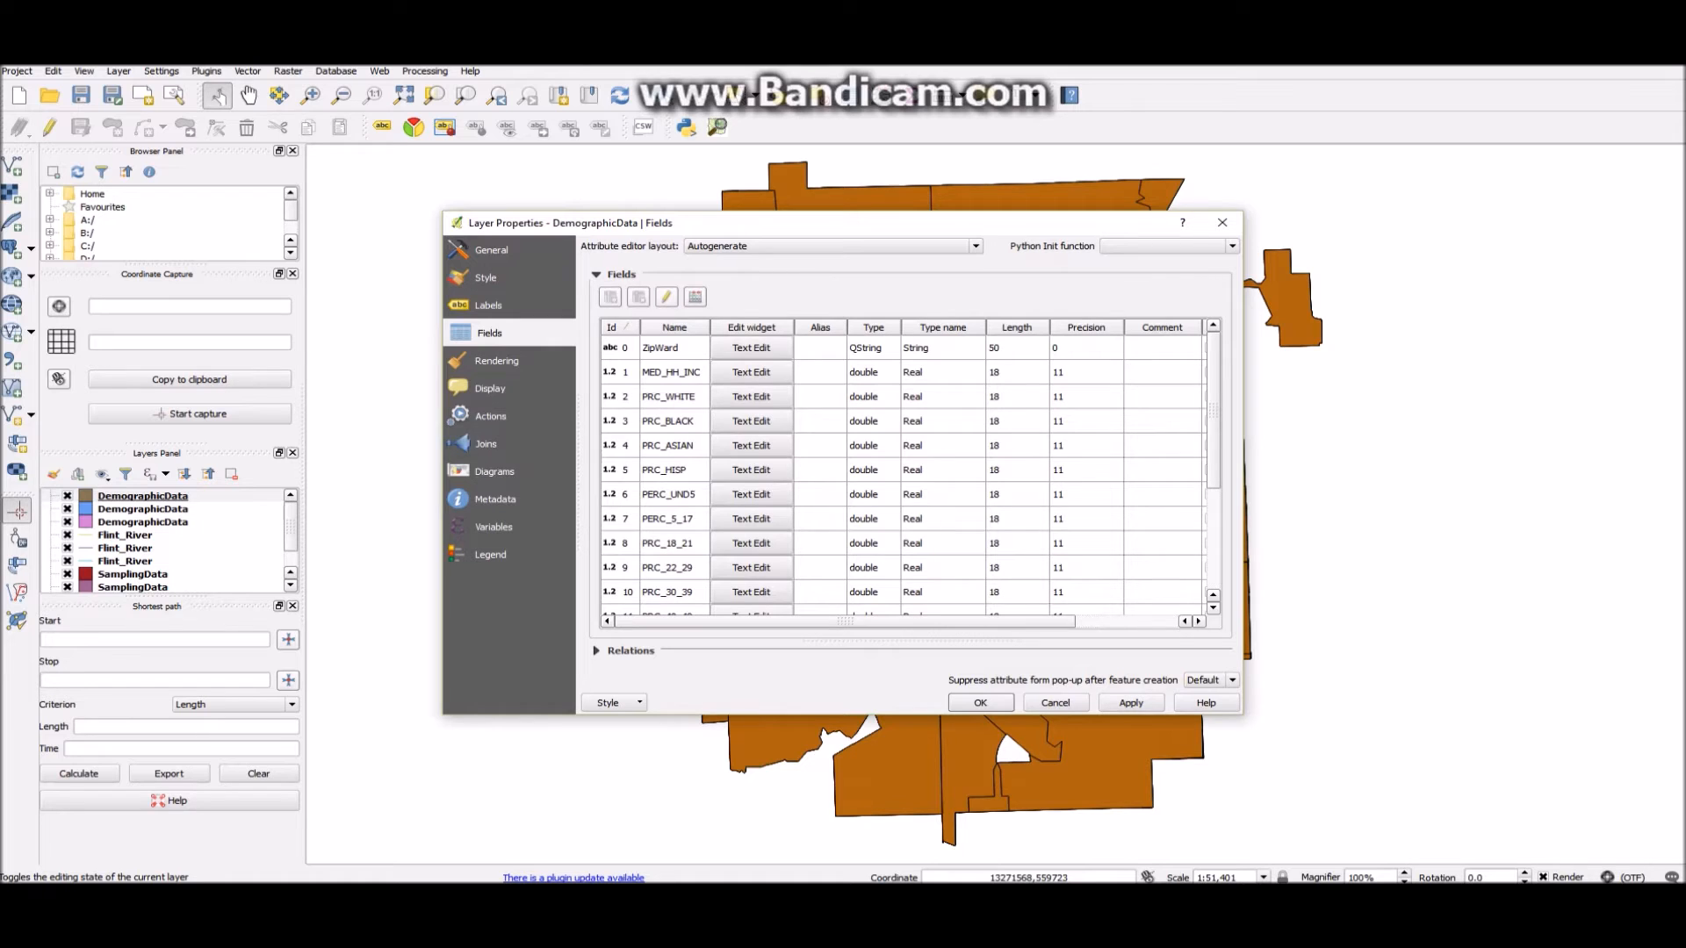
left_click(1221, 222)
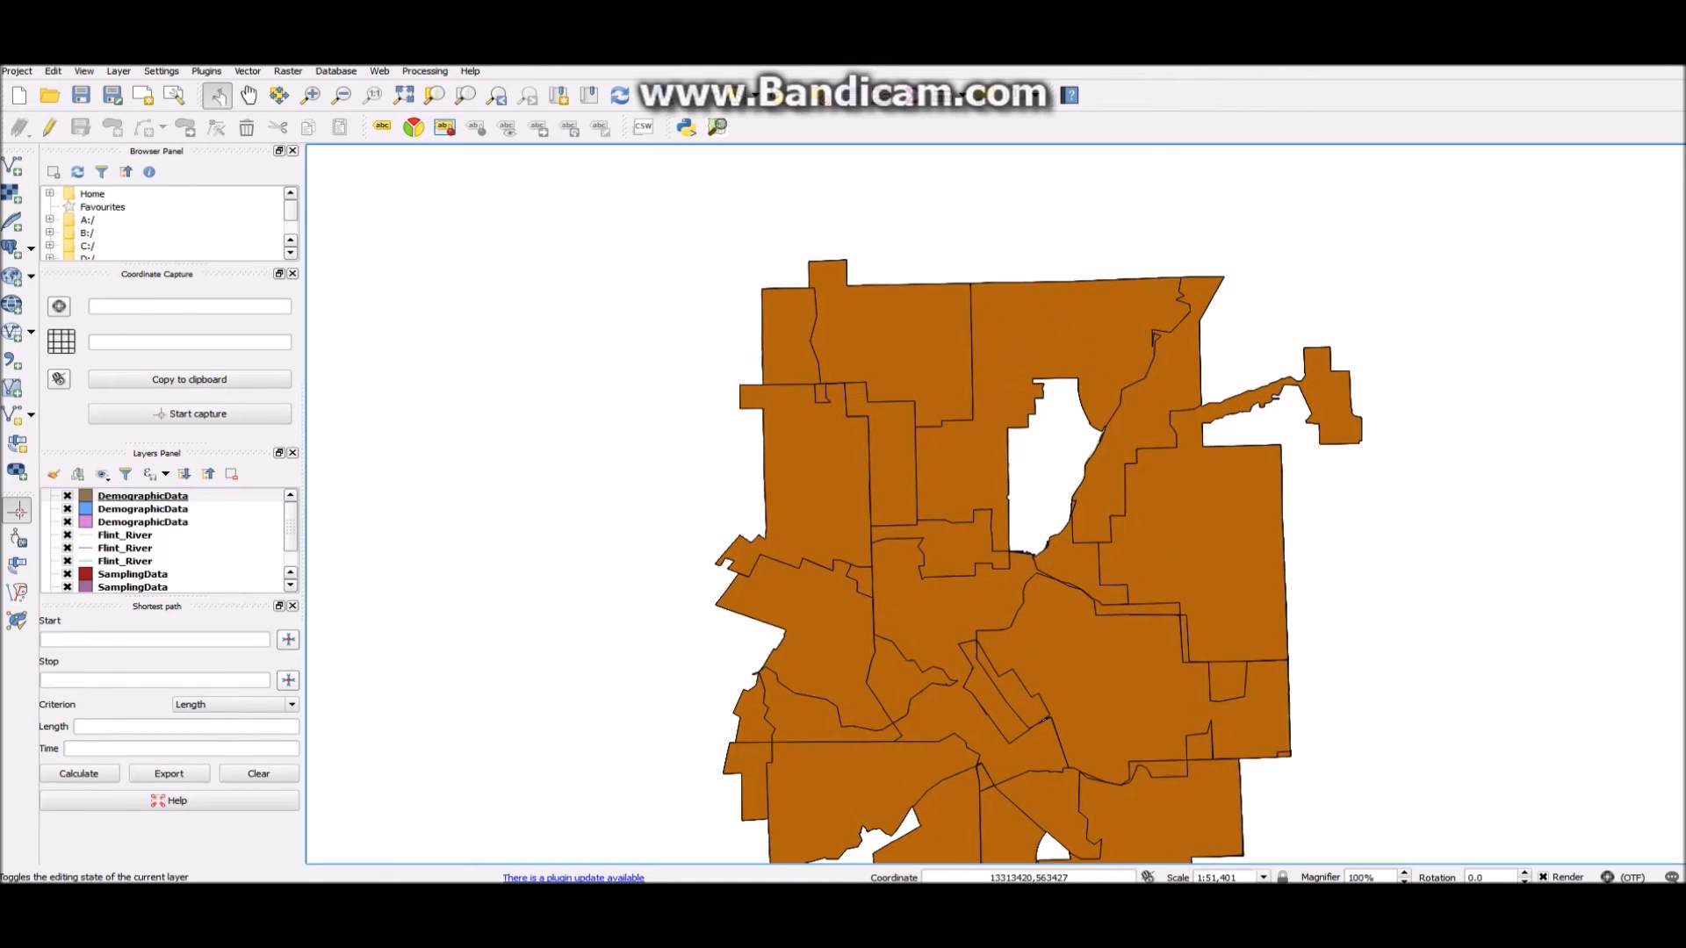
Change the line colour of the middle Flint_River layer in the layer list to dark blue.
left_click_drag(1045, 285, 1104, 292)
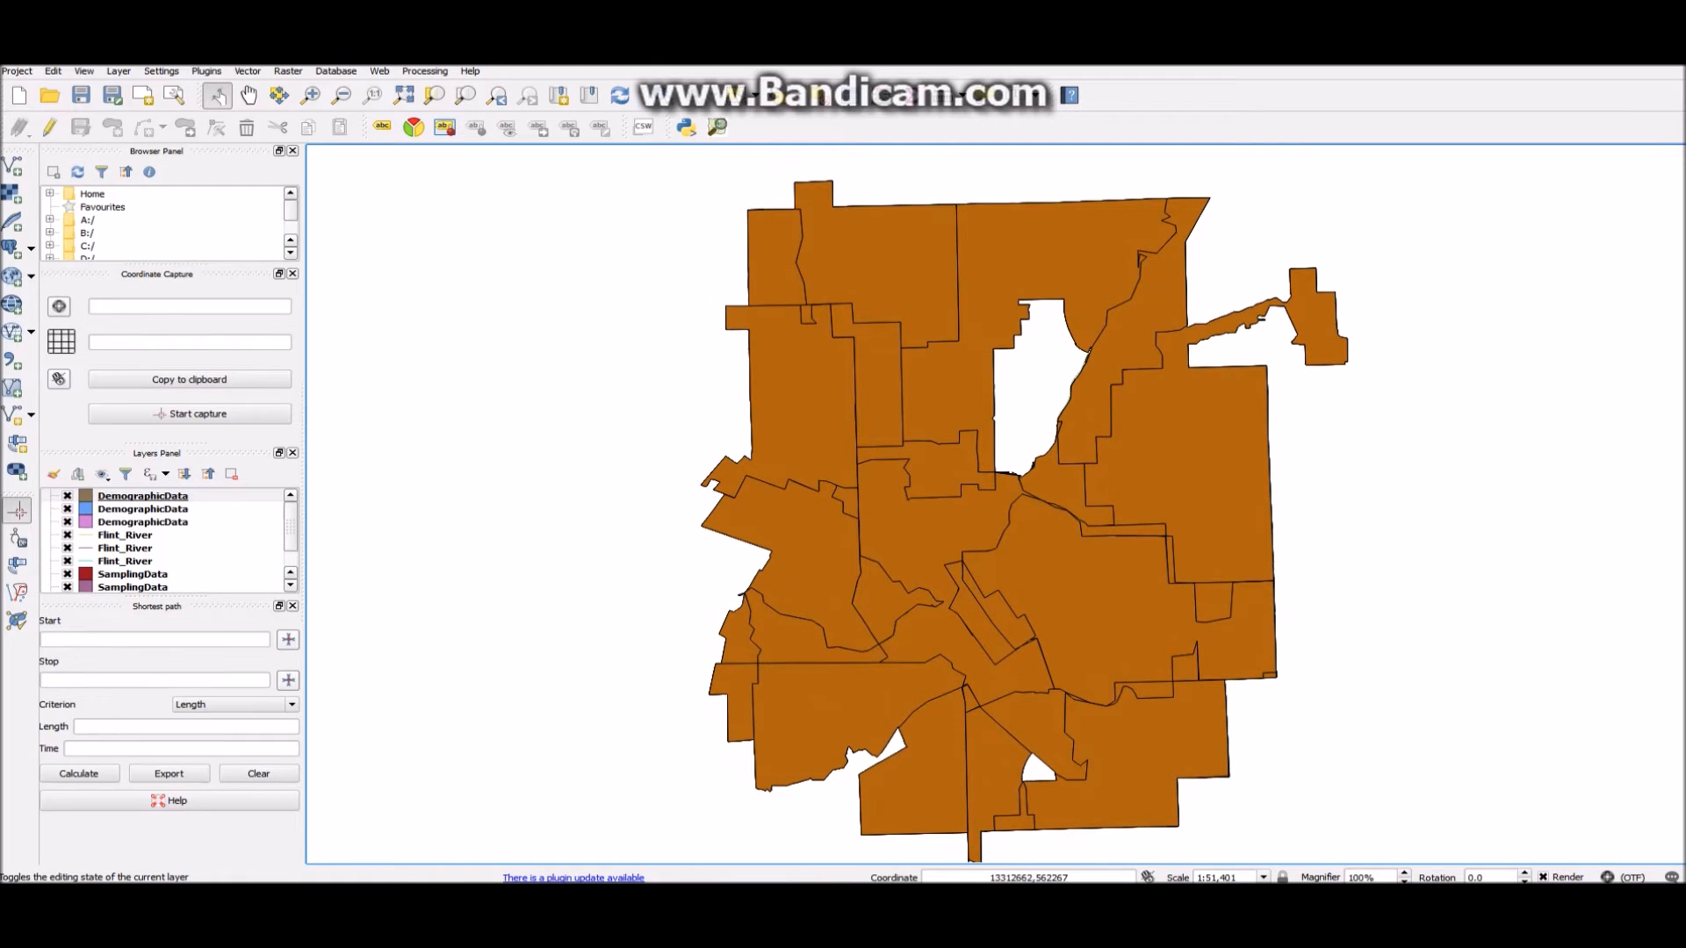
left_click(124, 548)
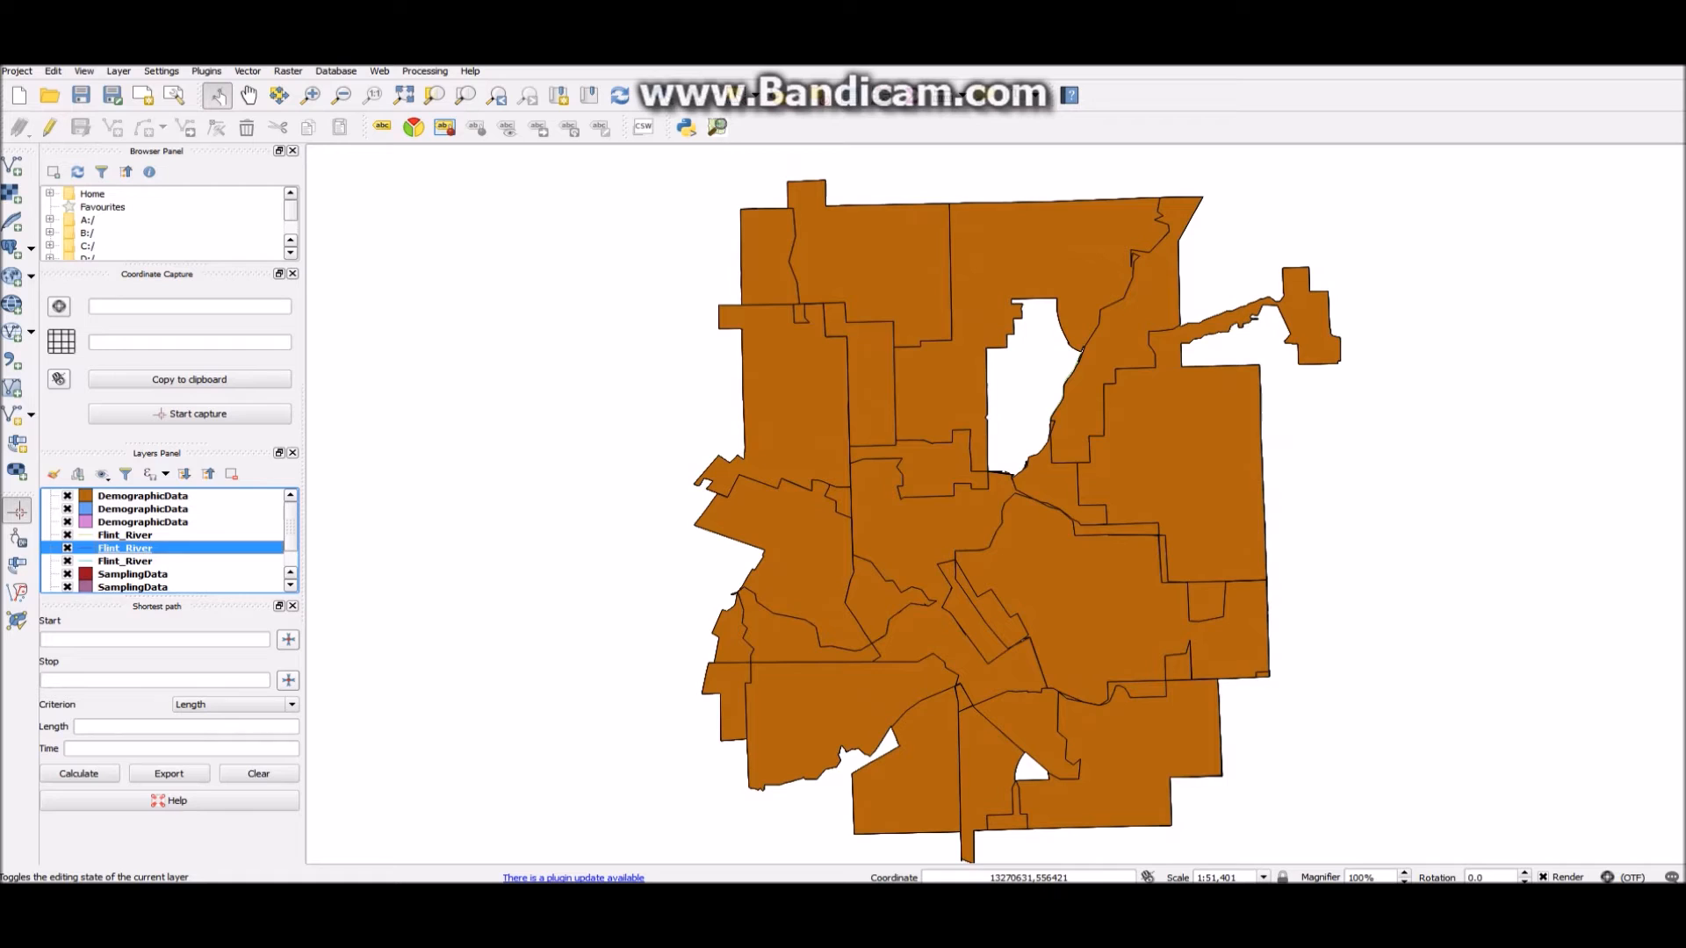
double_click(124, 547)
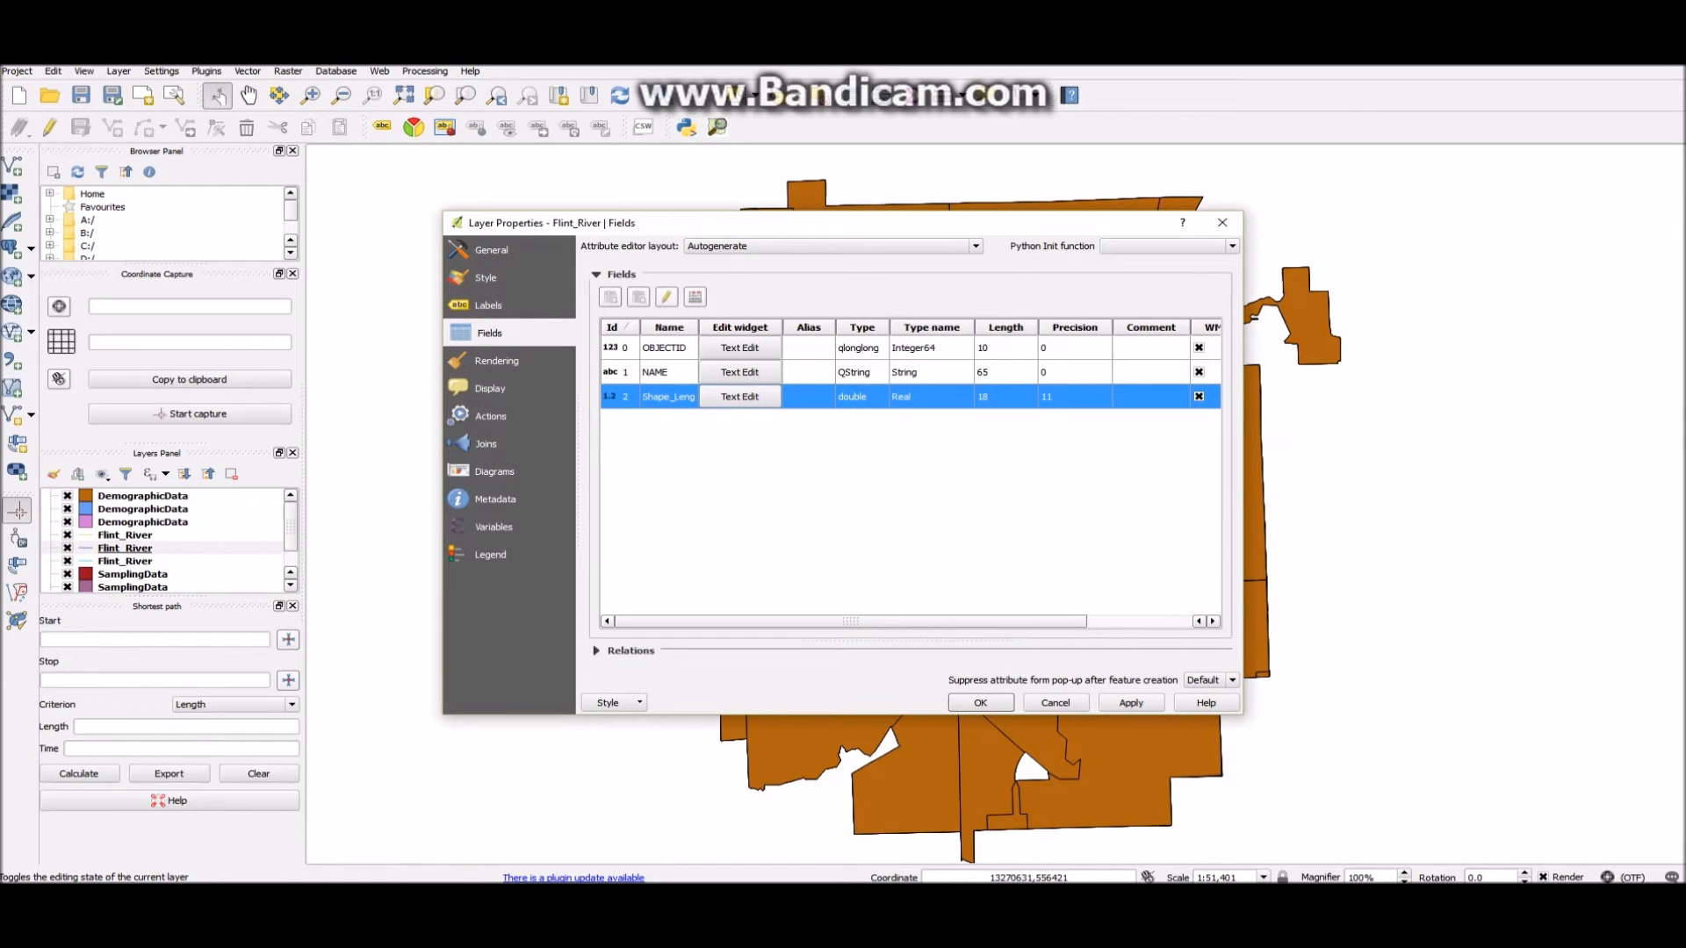
left_click(486, 277)
left_click(936, 434)
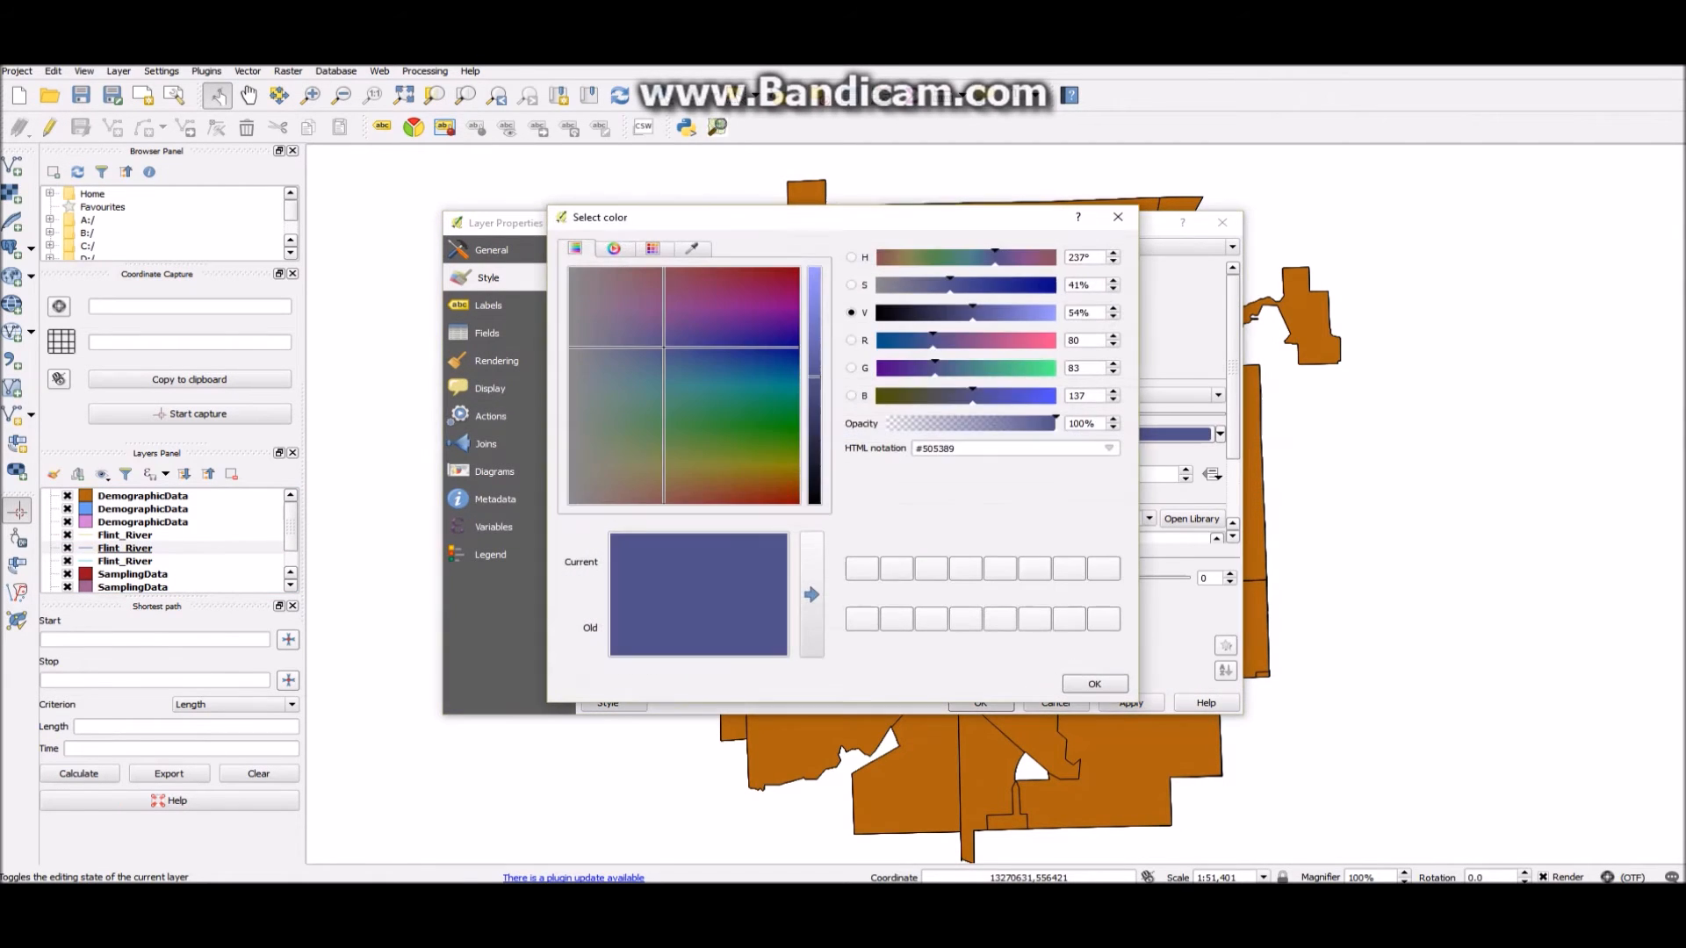
left_click(788, 359)
left_click(794, 343)
left_click(1094, 684)
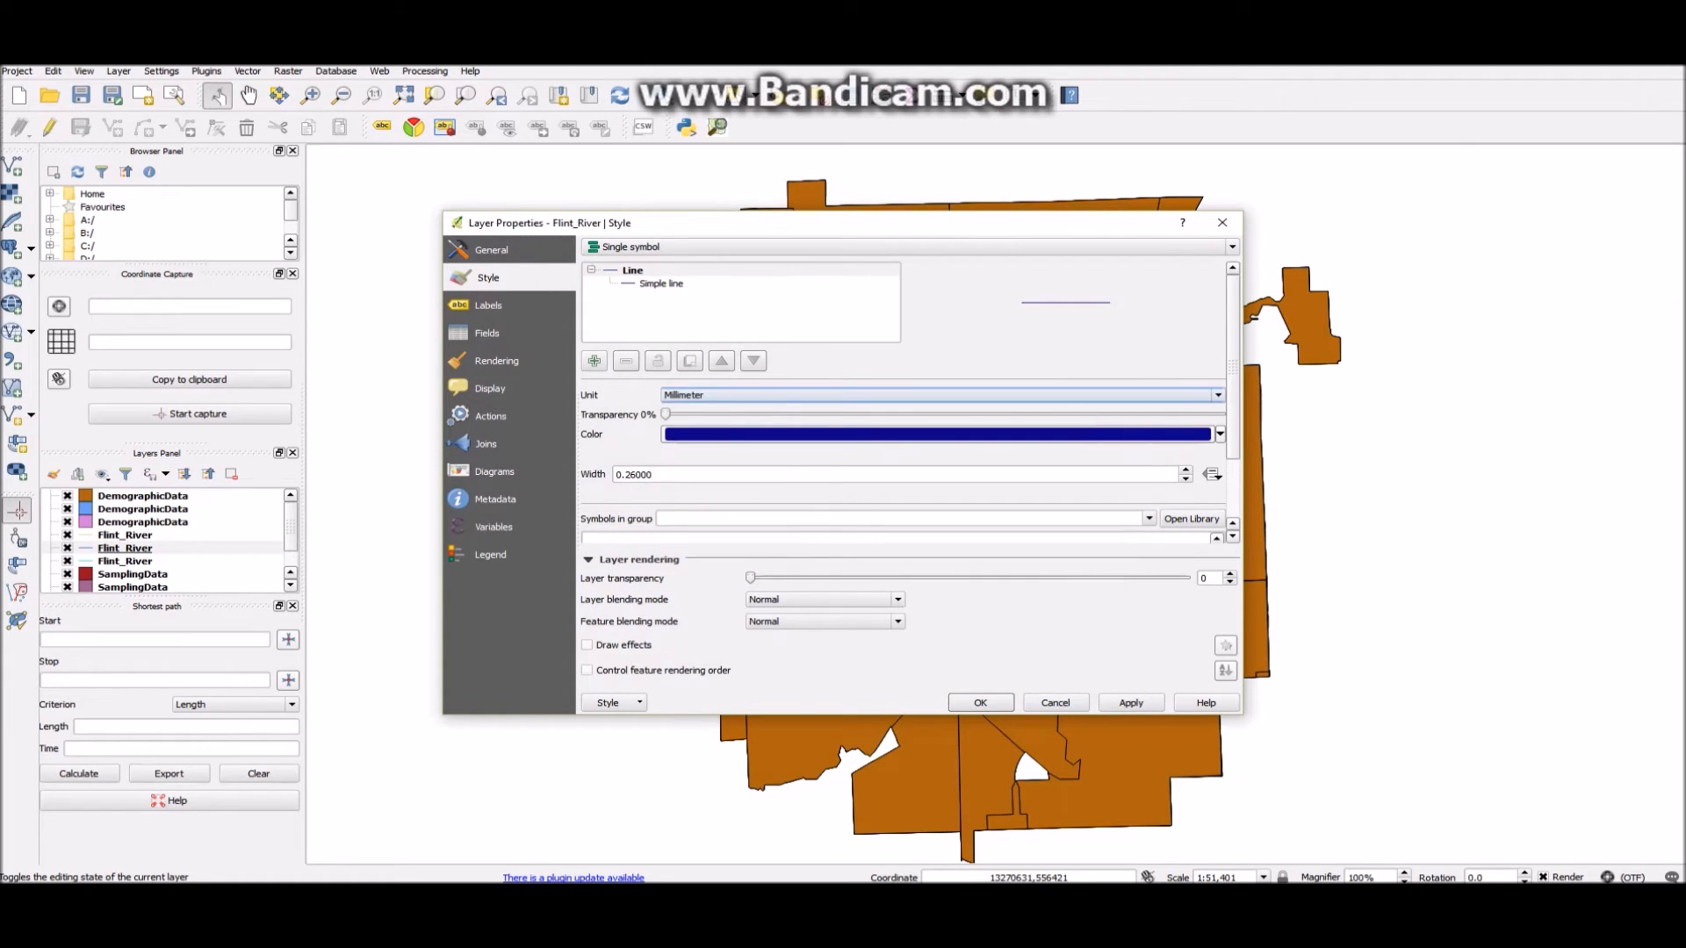
Set the Flint_River line width to 3 mm, apply the style and close the layer properties.
double_click(641, 474)
key("ctrl+a")
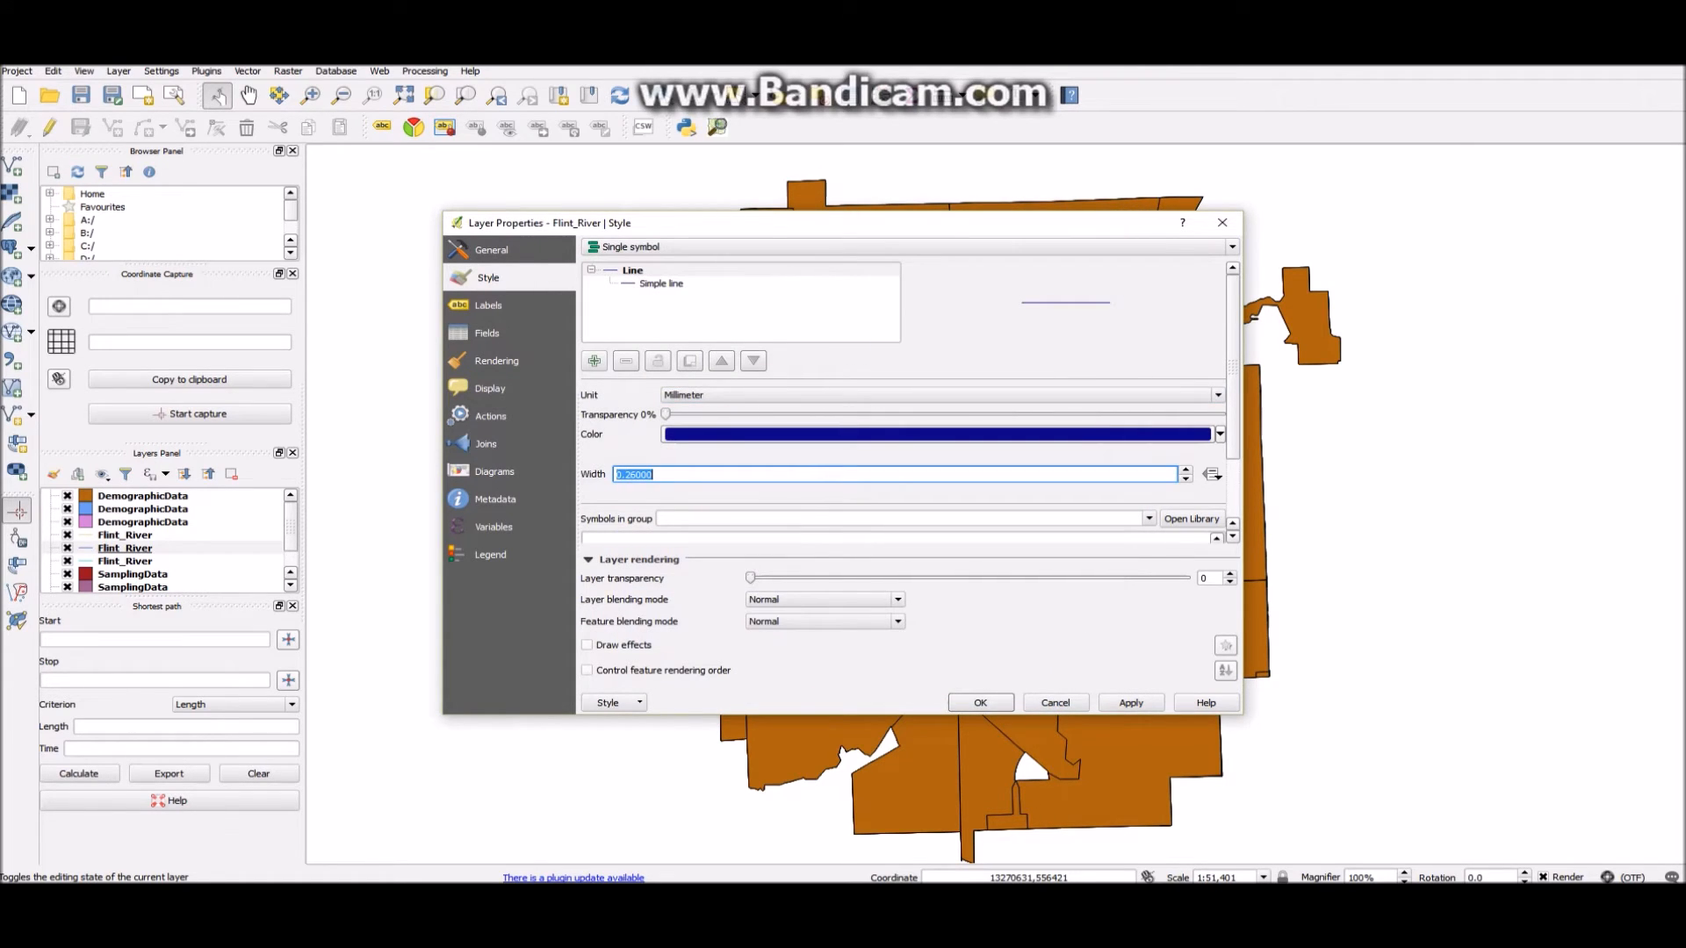
type("3")
left_click(1131, 702)
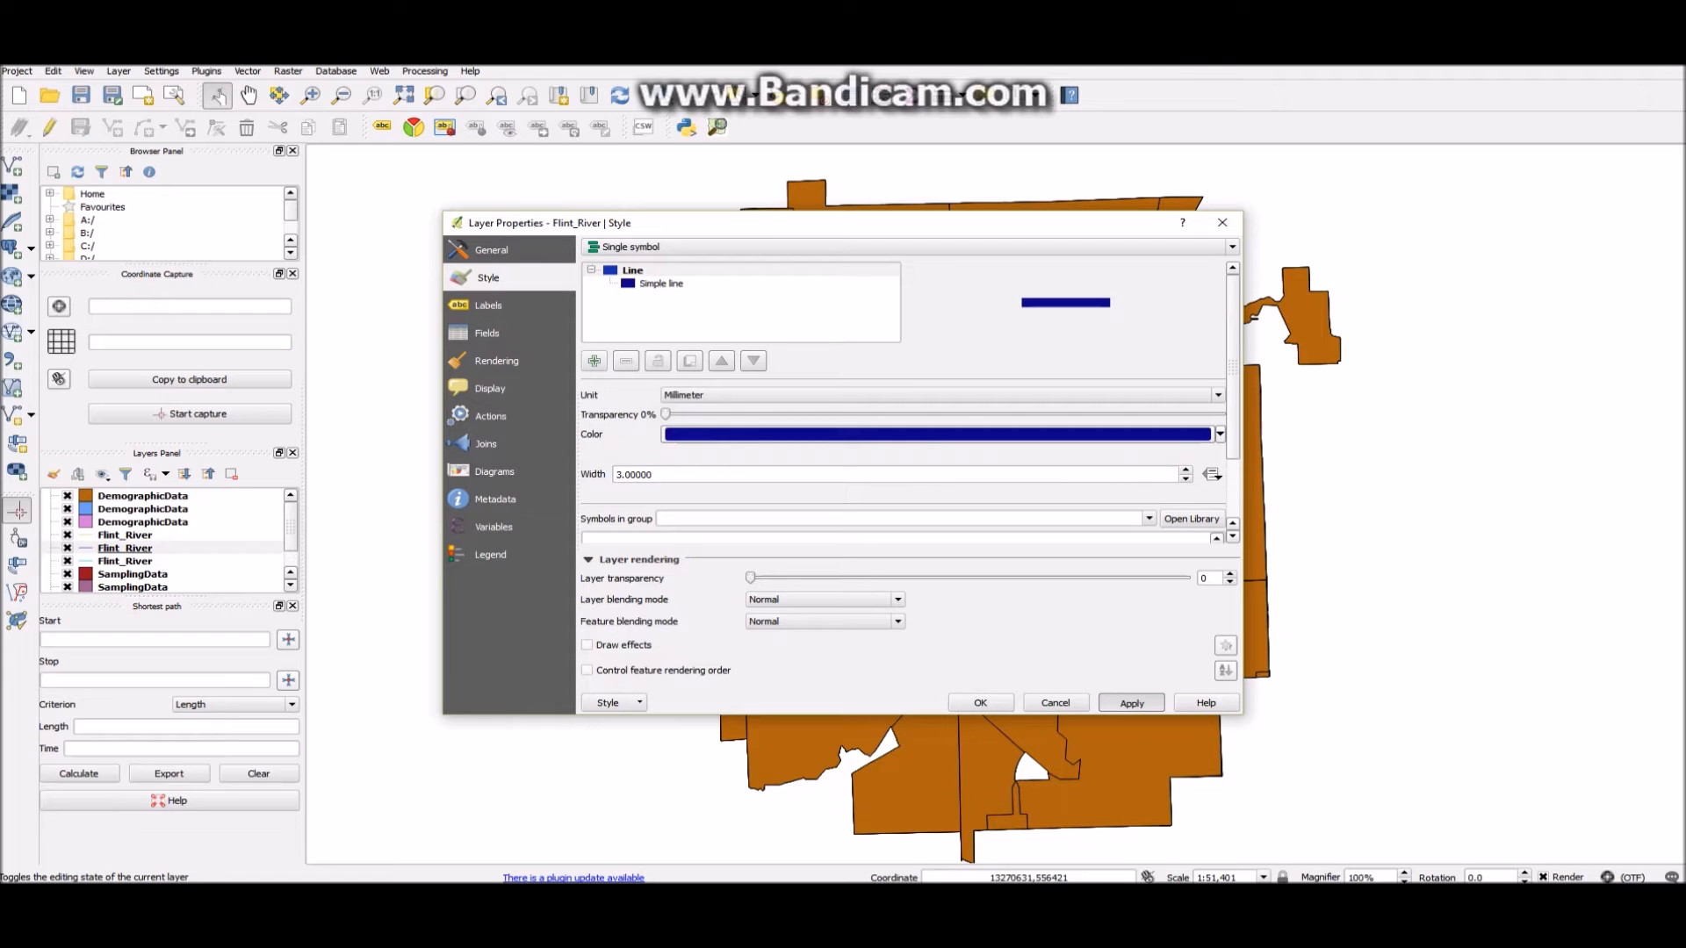
left_click(980, 702)
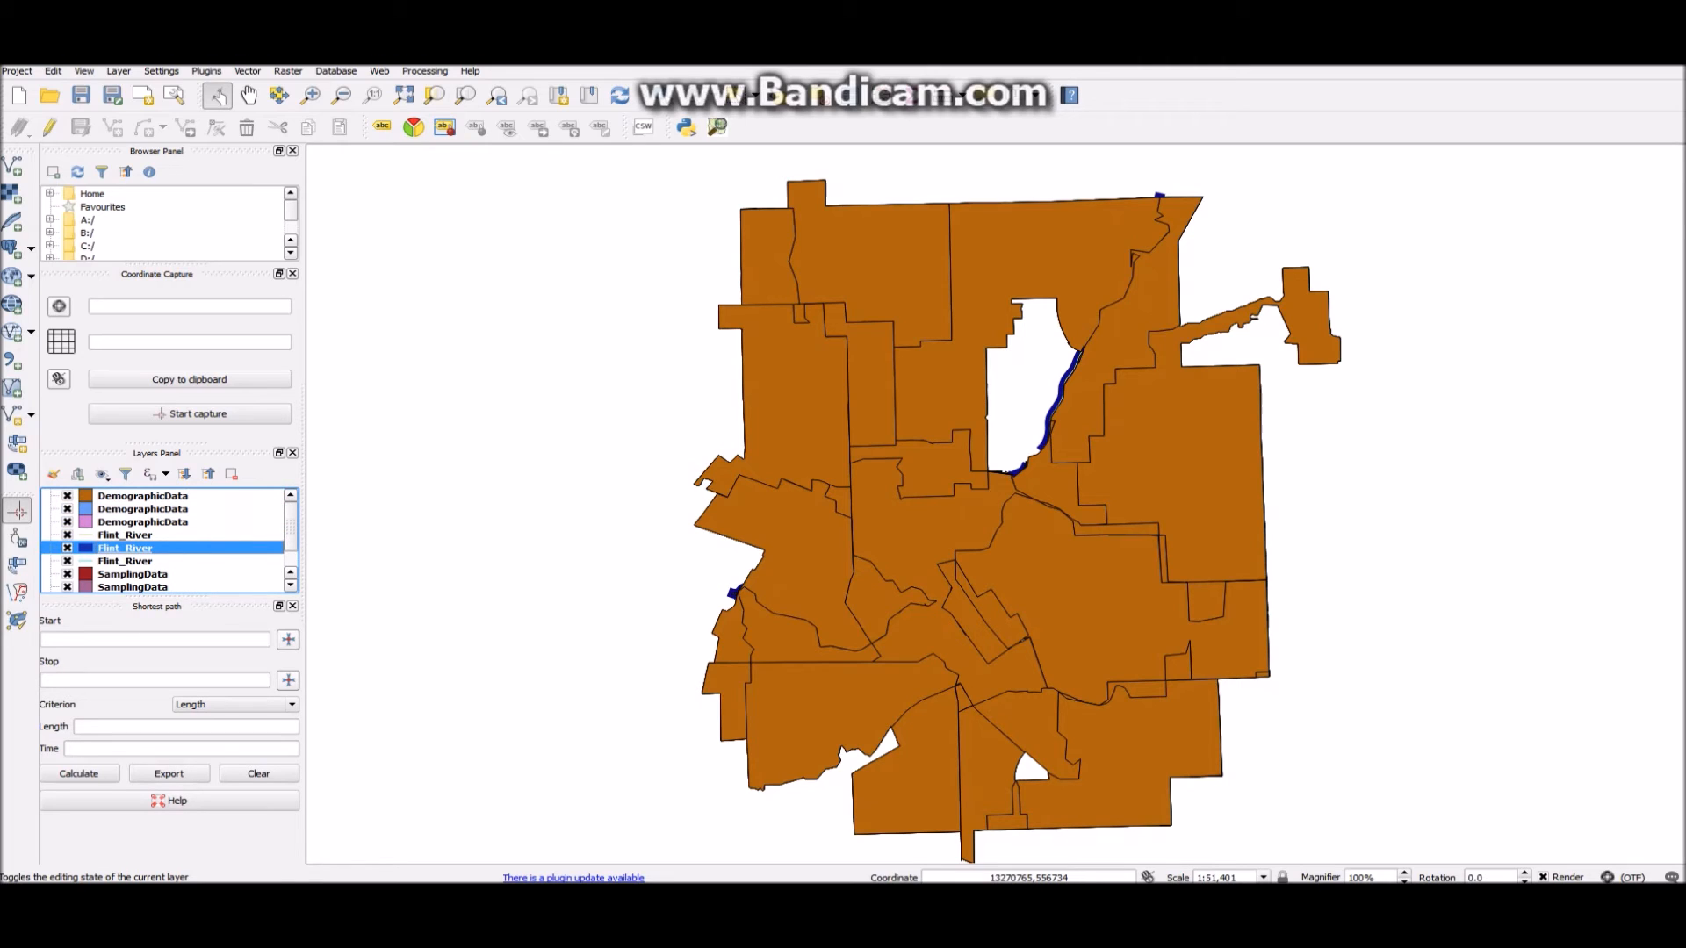
Move the dark blue Flint_River layer above all the DemographicData layers in the layer order.
left_click_drag(185, 548, 185, 541)
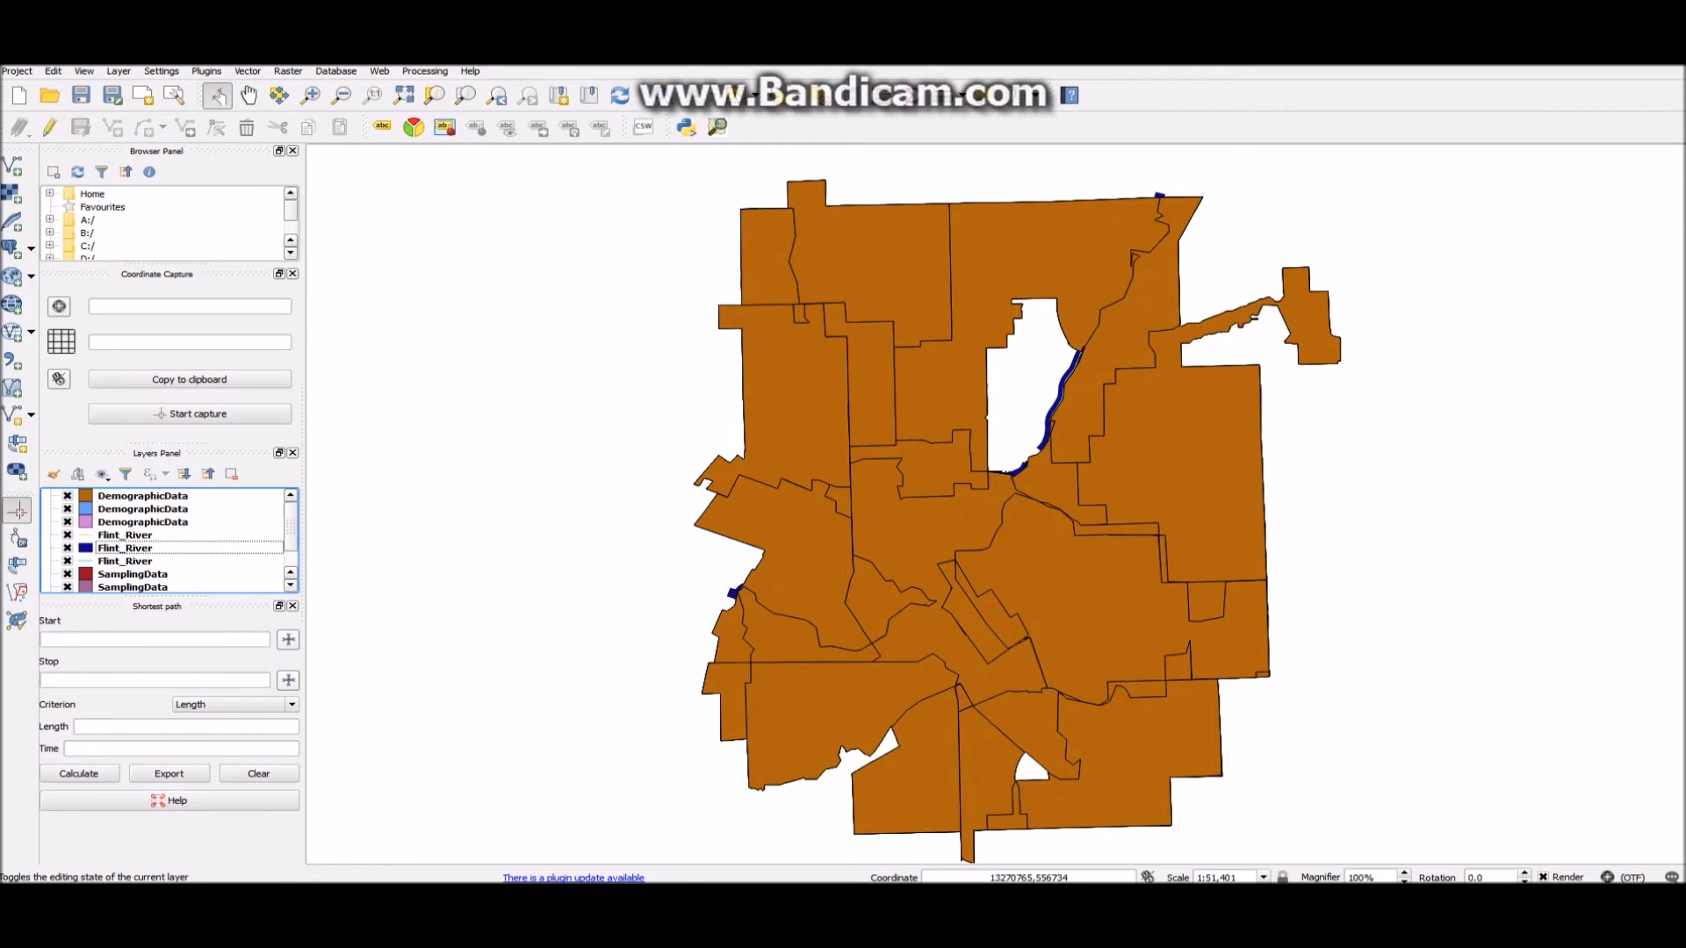
left_click(124, 548)
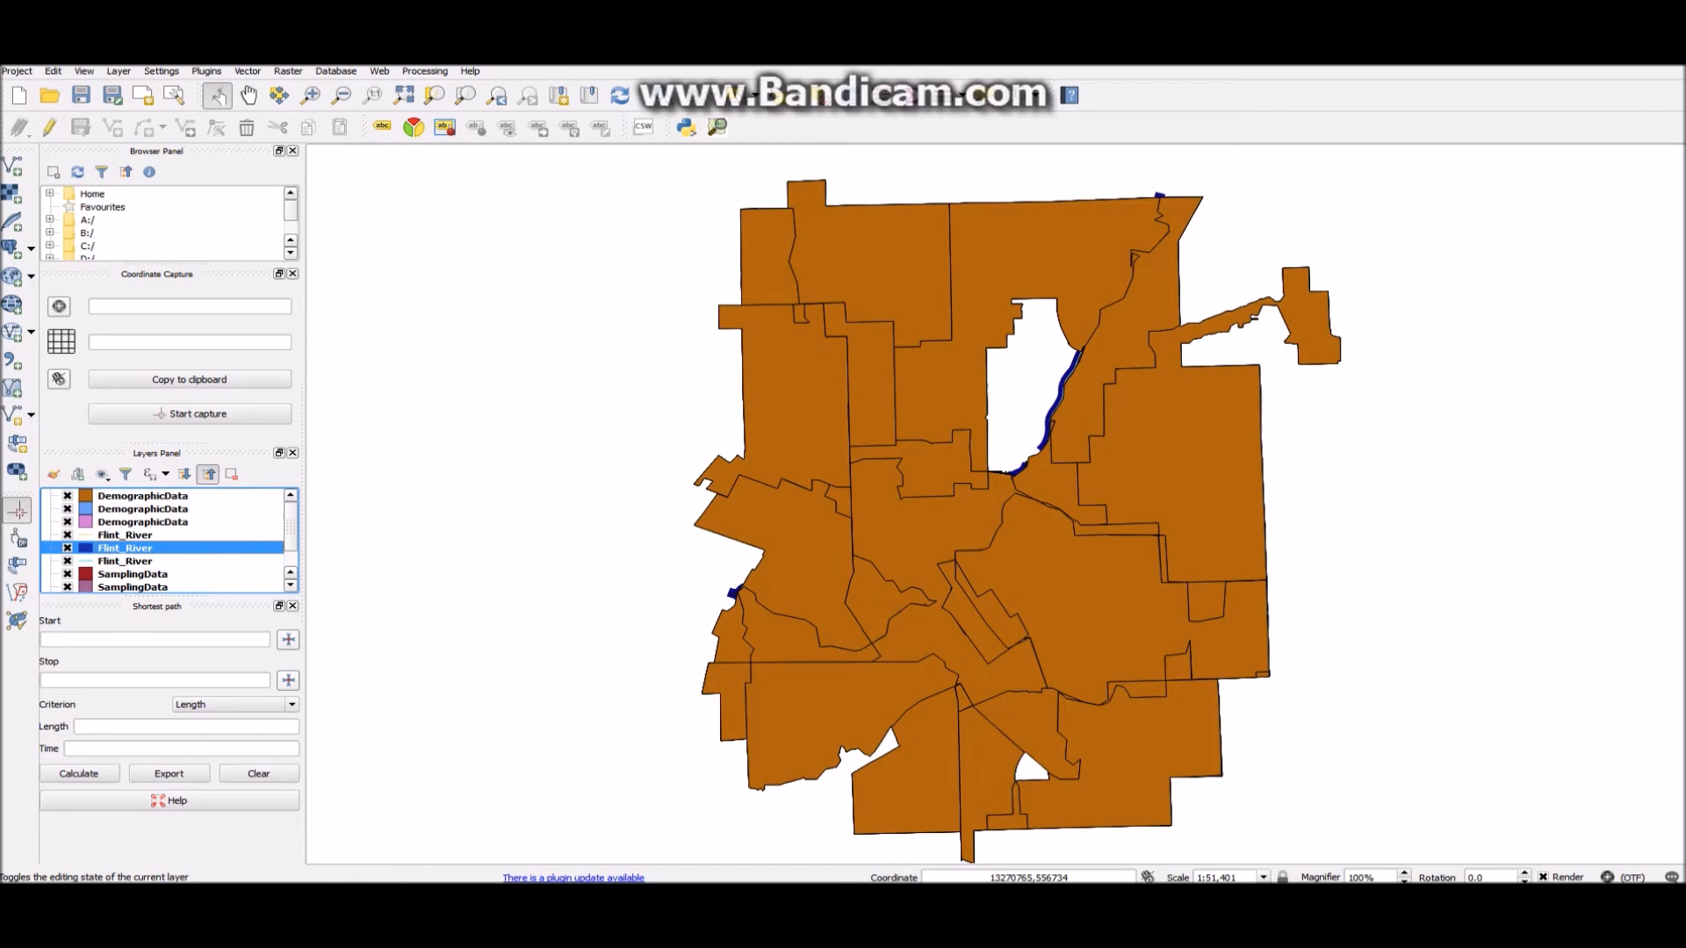
left_click_drag(125, 548, 124, 518)
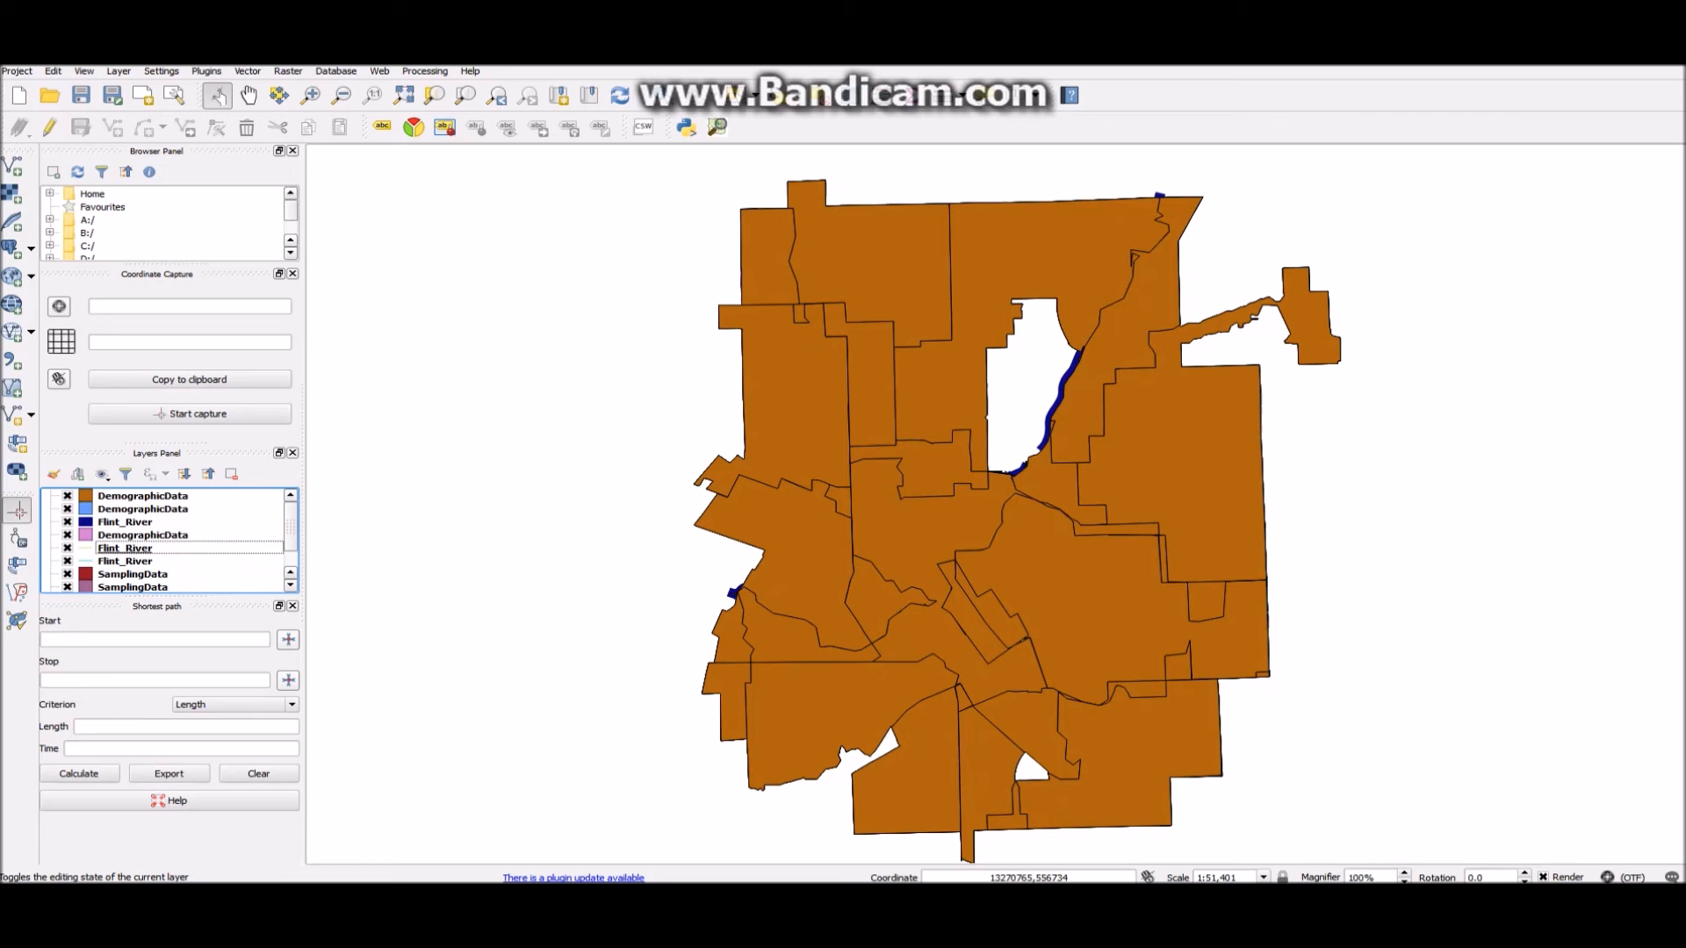
left_click_drag(125, 521, 213, 491)
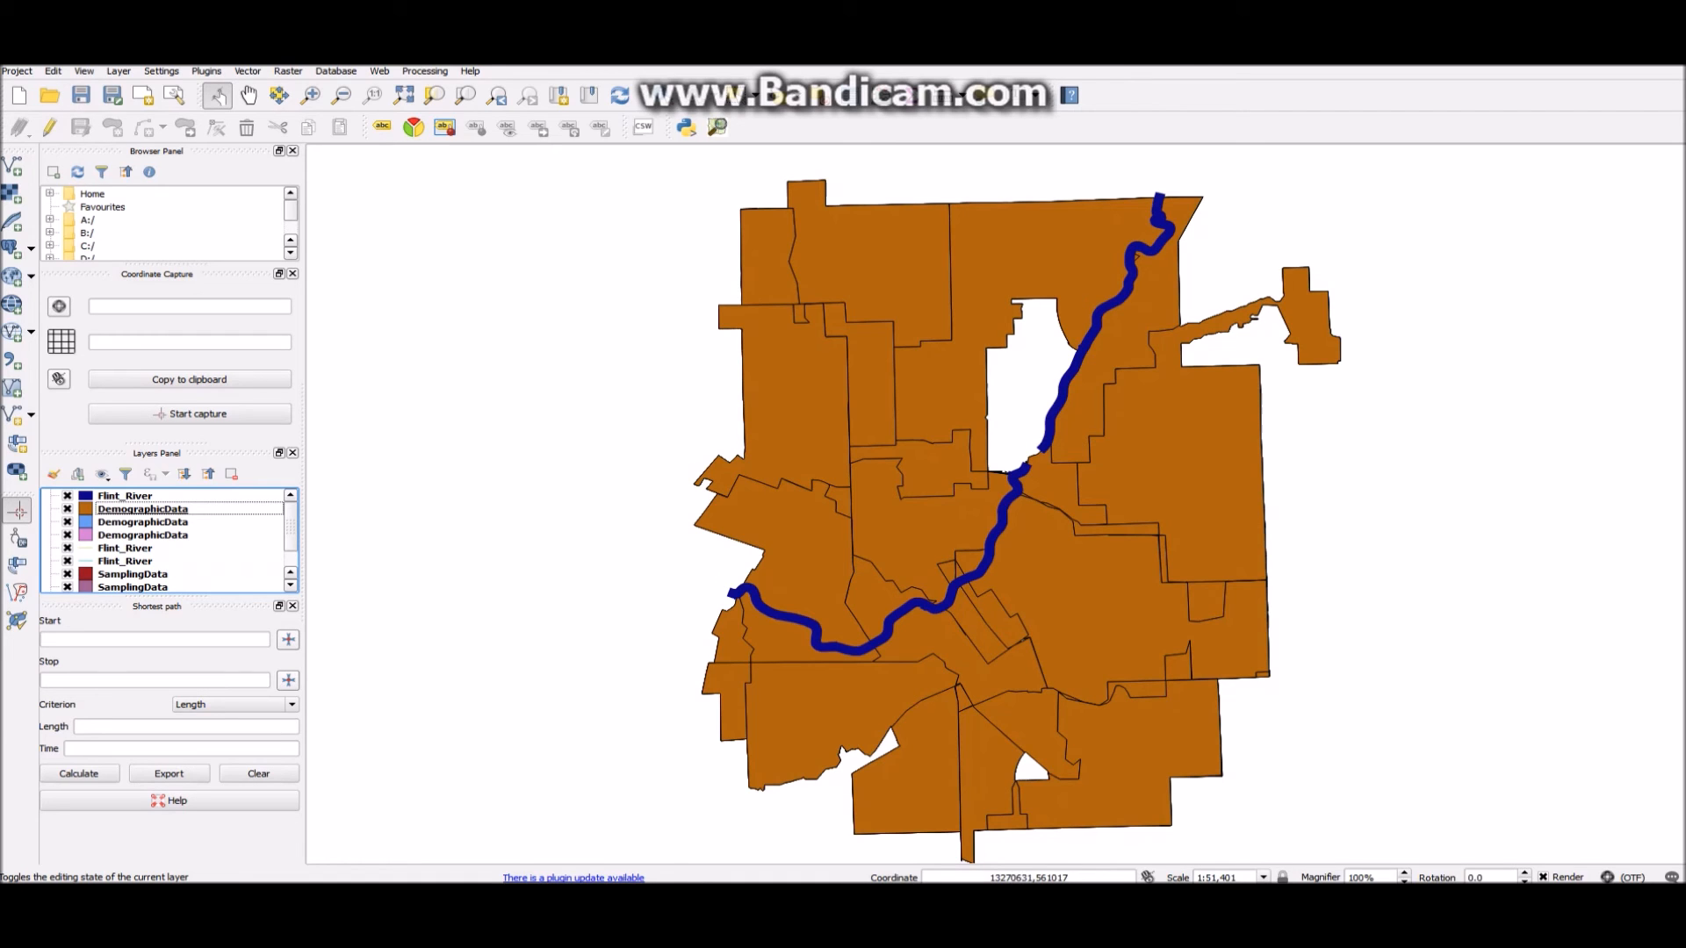
View the topmost DemographicData layer's fill colour settings and symbol presets, and close its properties without applying changes.
double_click(142, 509)
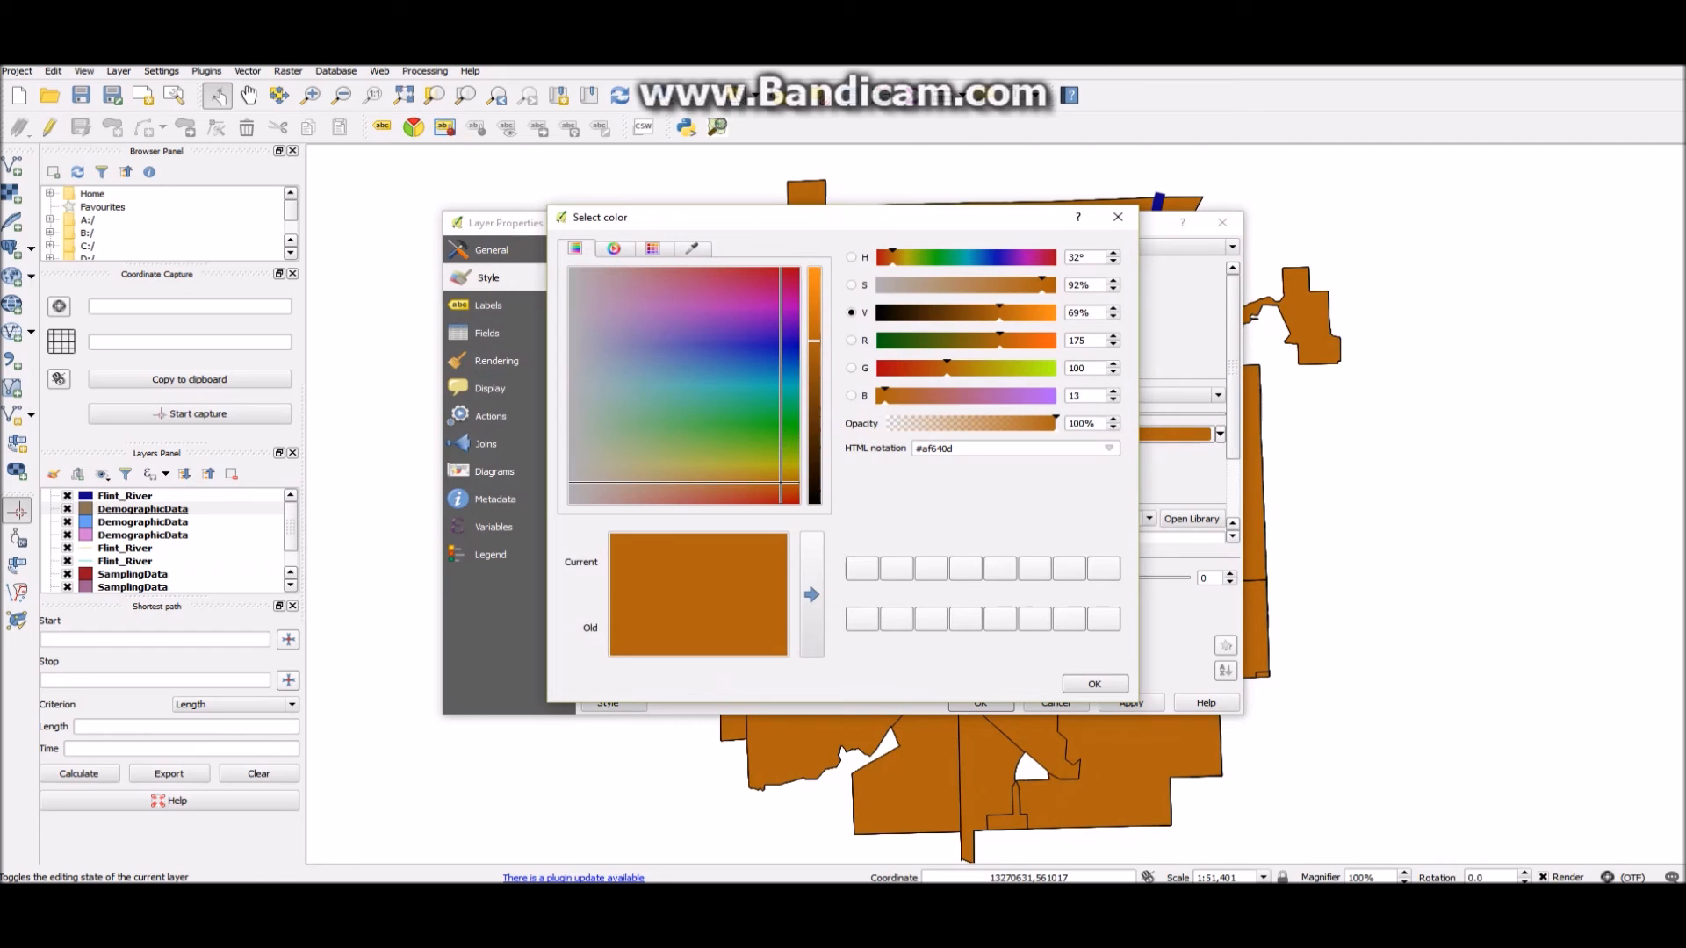
left_click(811, 594)
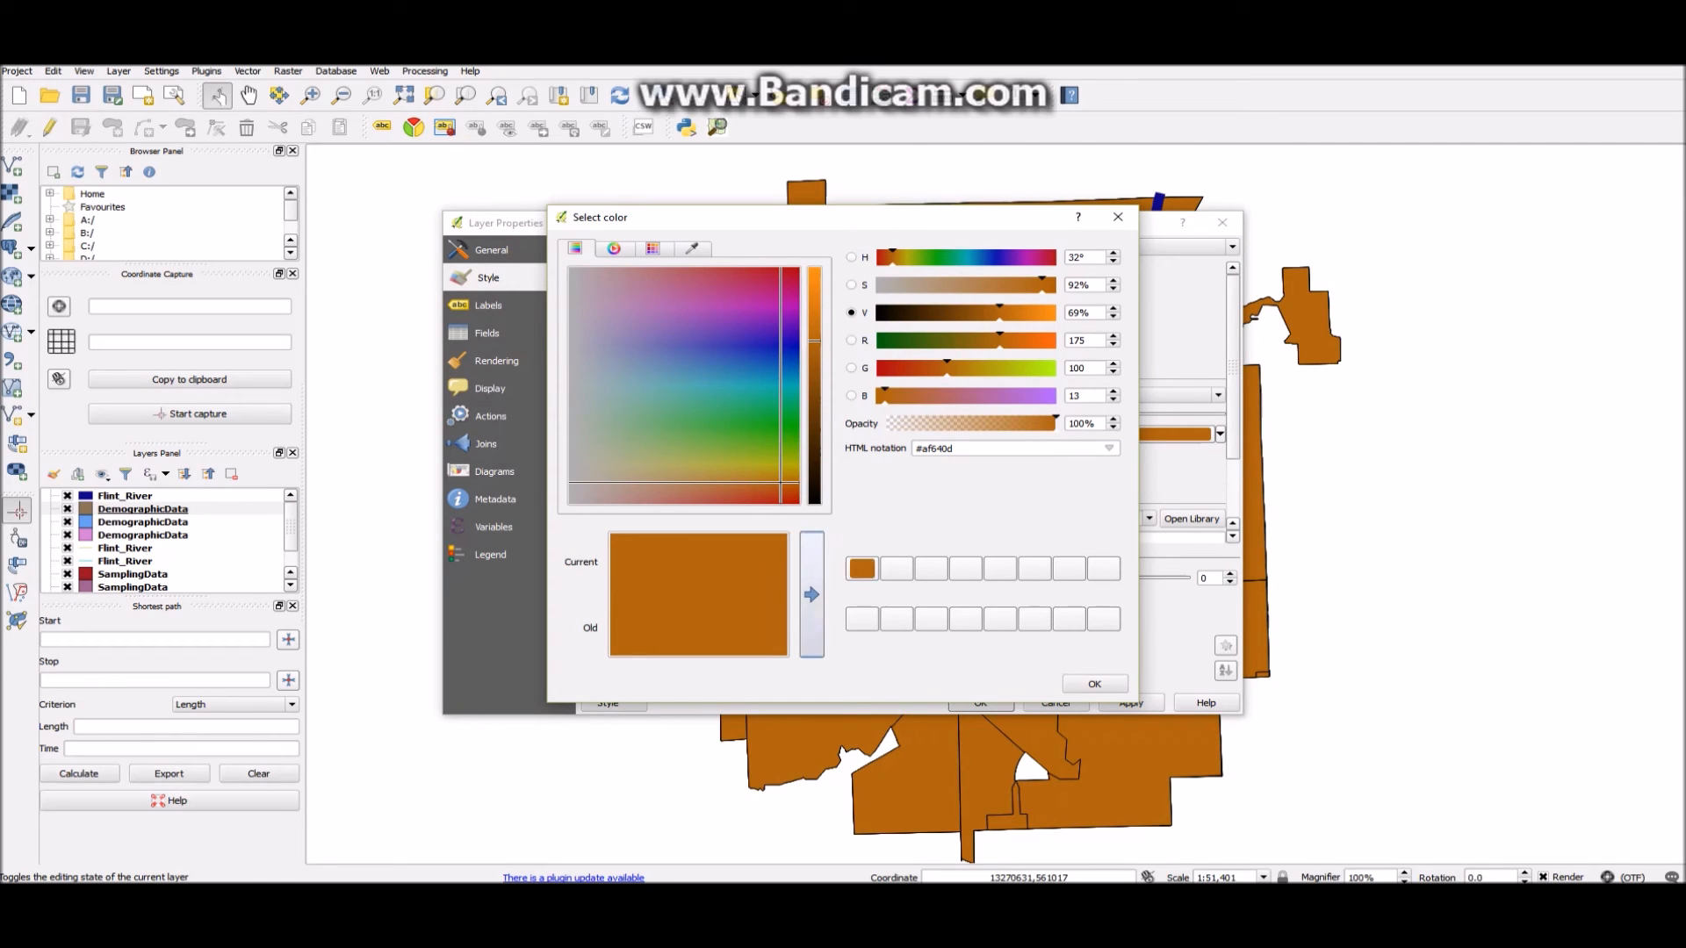
left_click(1118, 217)
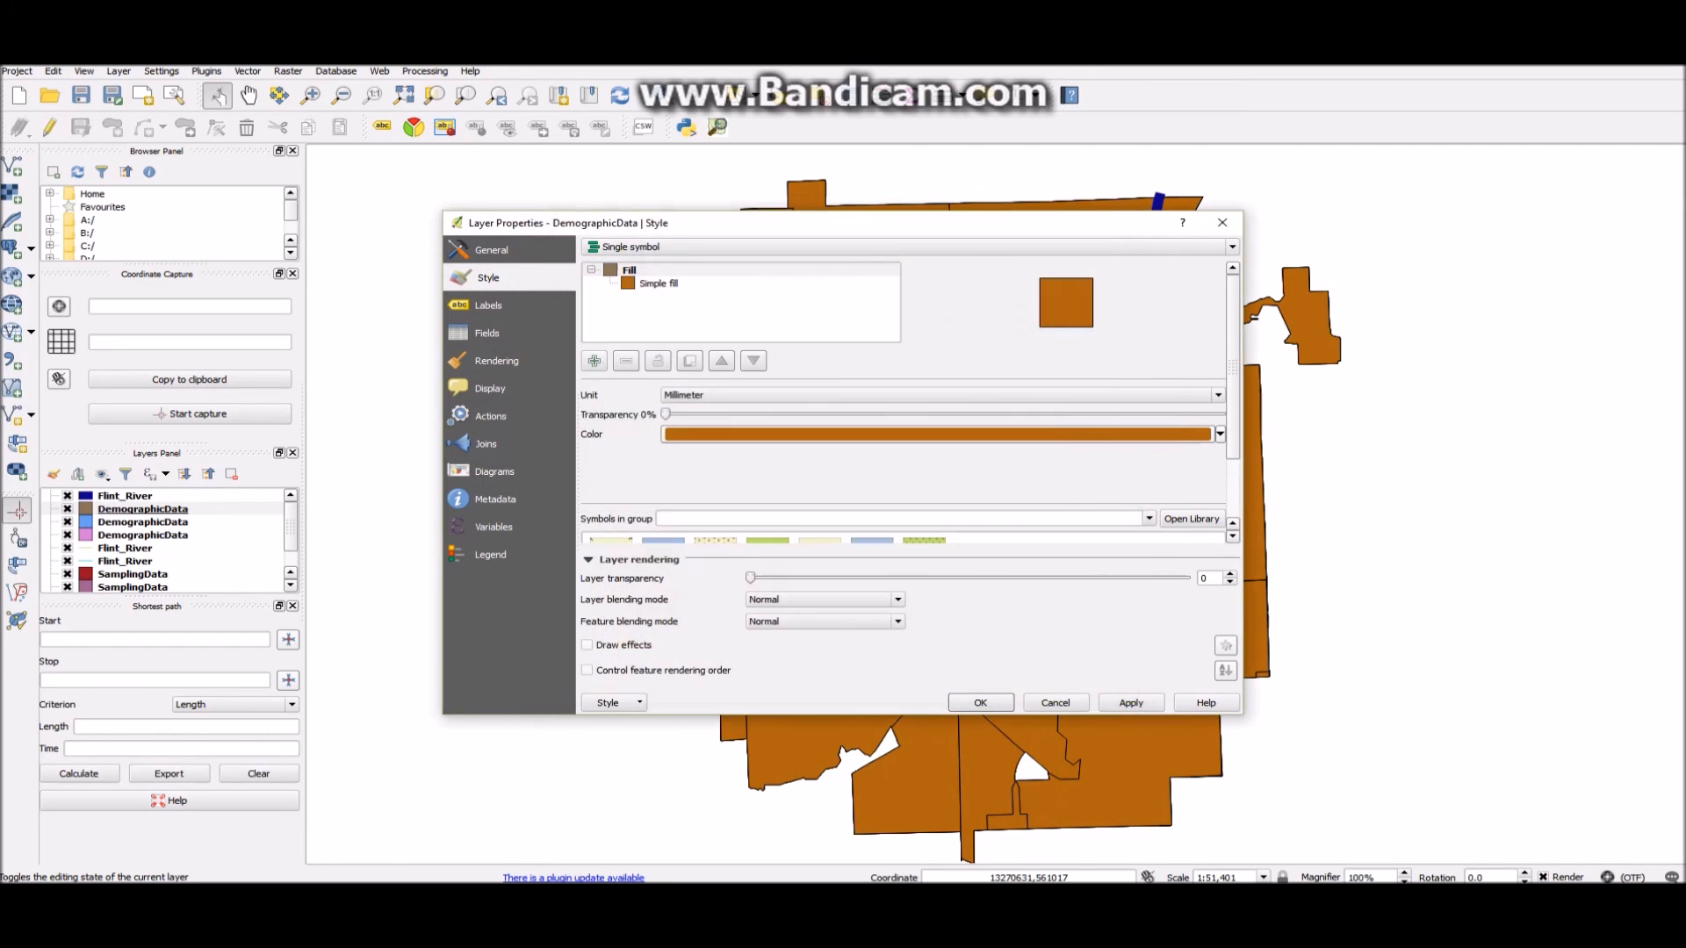
scroll(1191, 431, "down", 2)
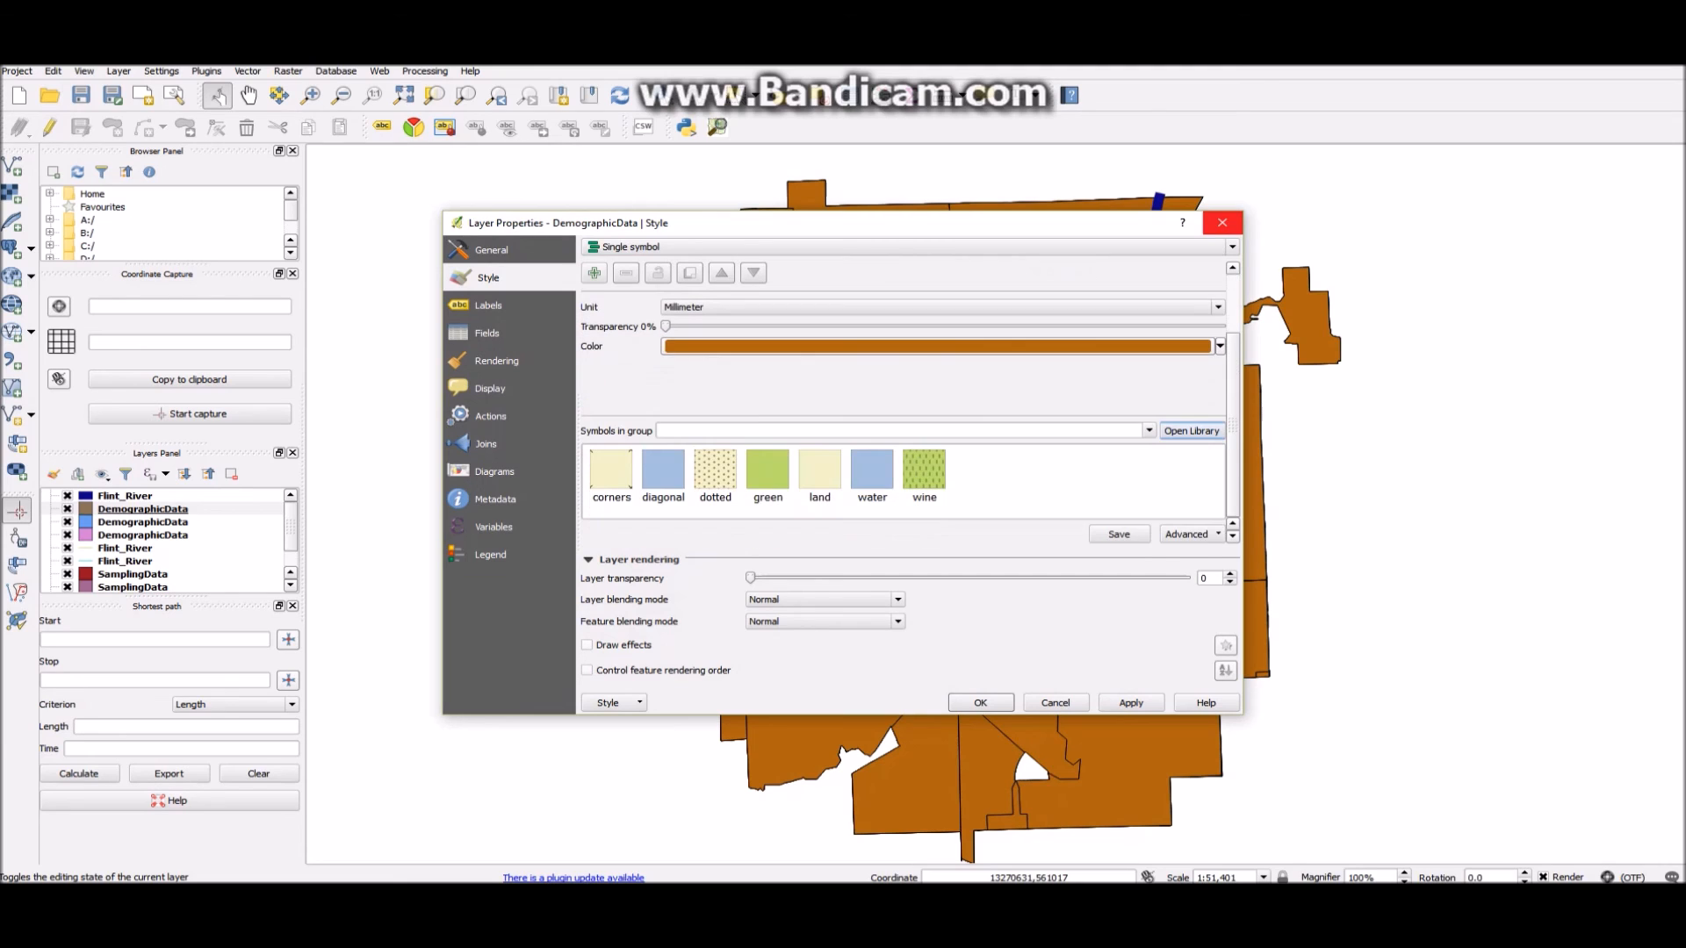
left_click(1221, 222)
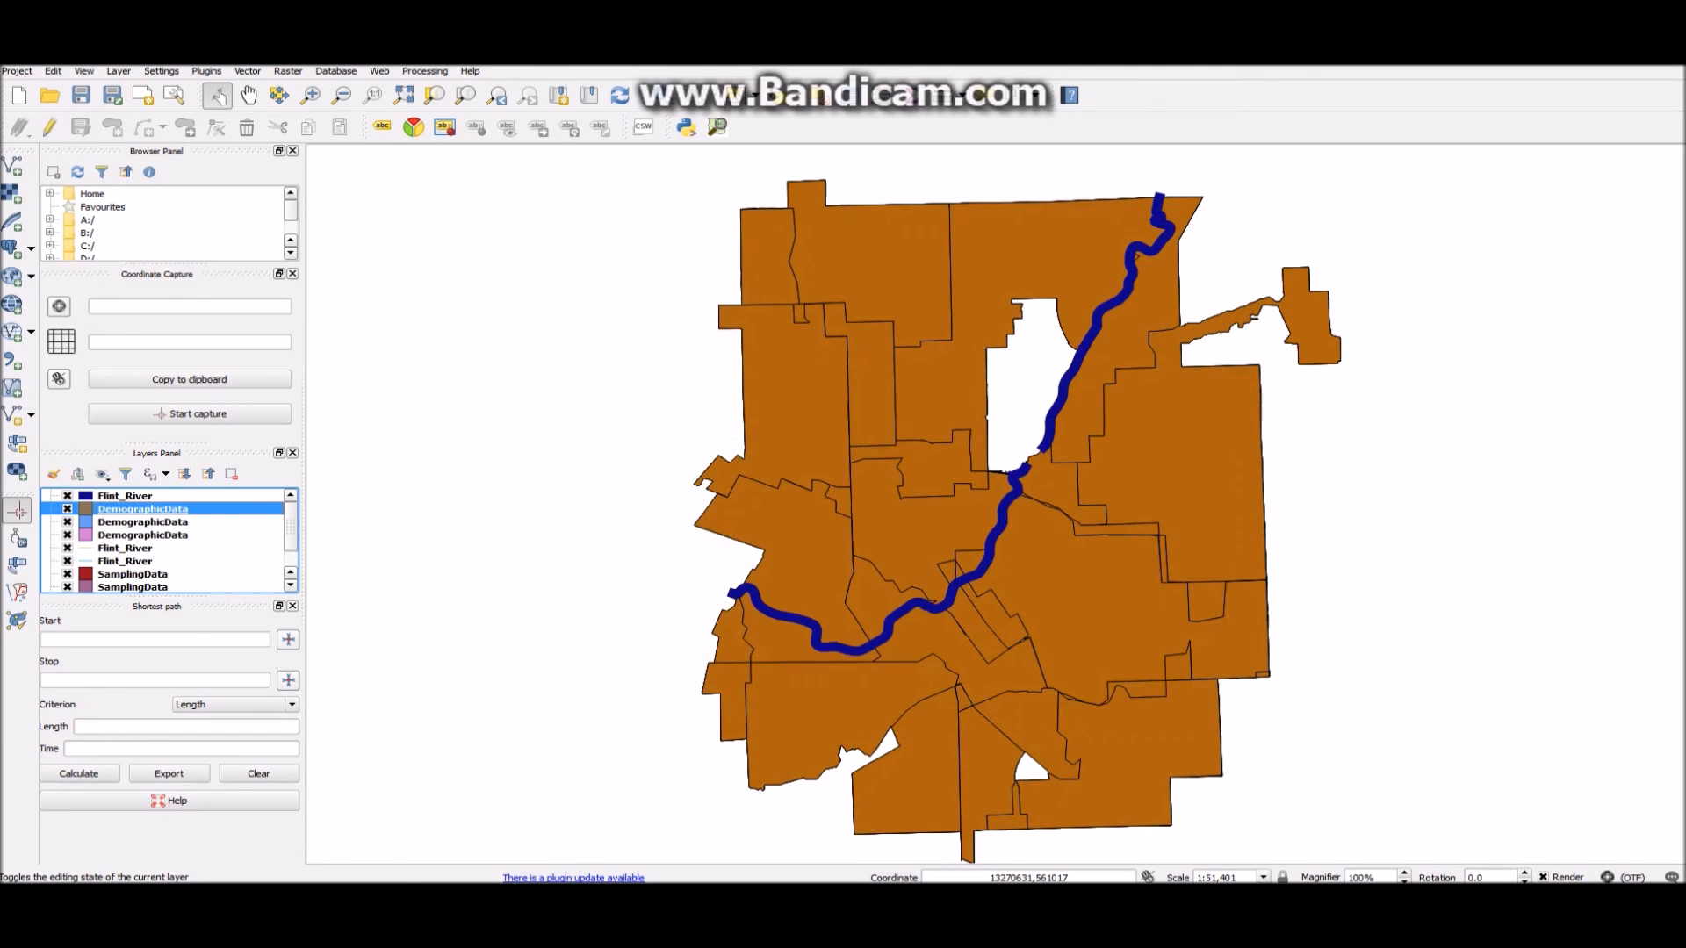